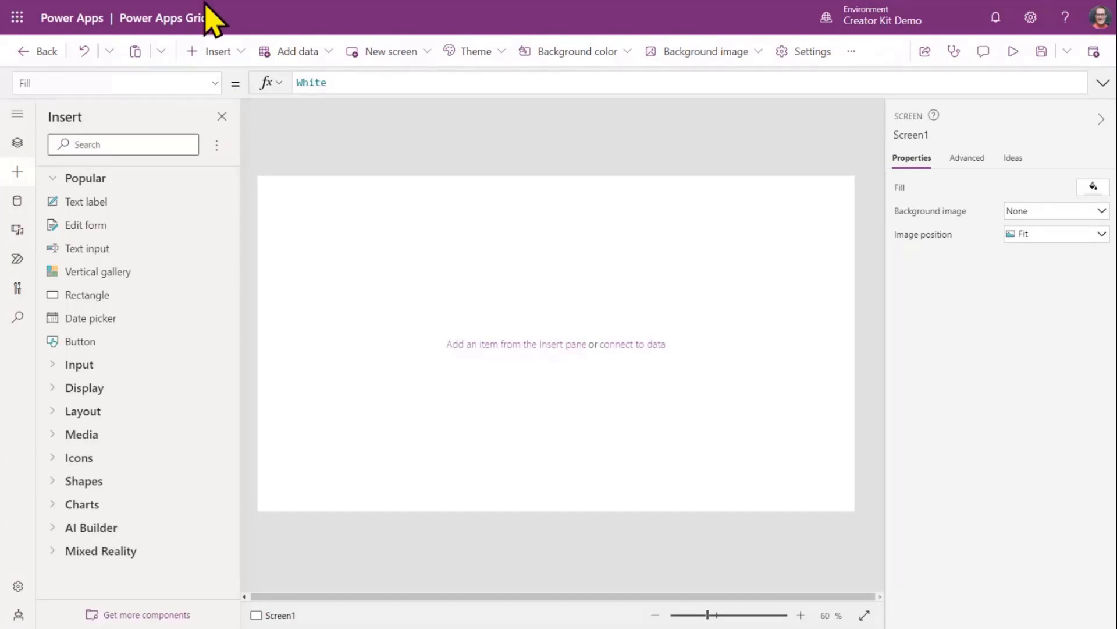
- In Milestone Manager's Active Projects list, widen the Name column slightly and check its sort and filter options
{"action": "mouse_move", "coordinate": [205, 13]}
{"action": "left_click", "coordinate": [137, 10]}
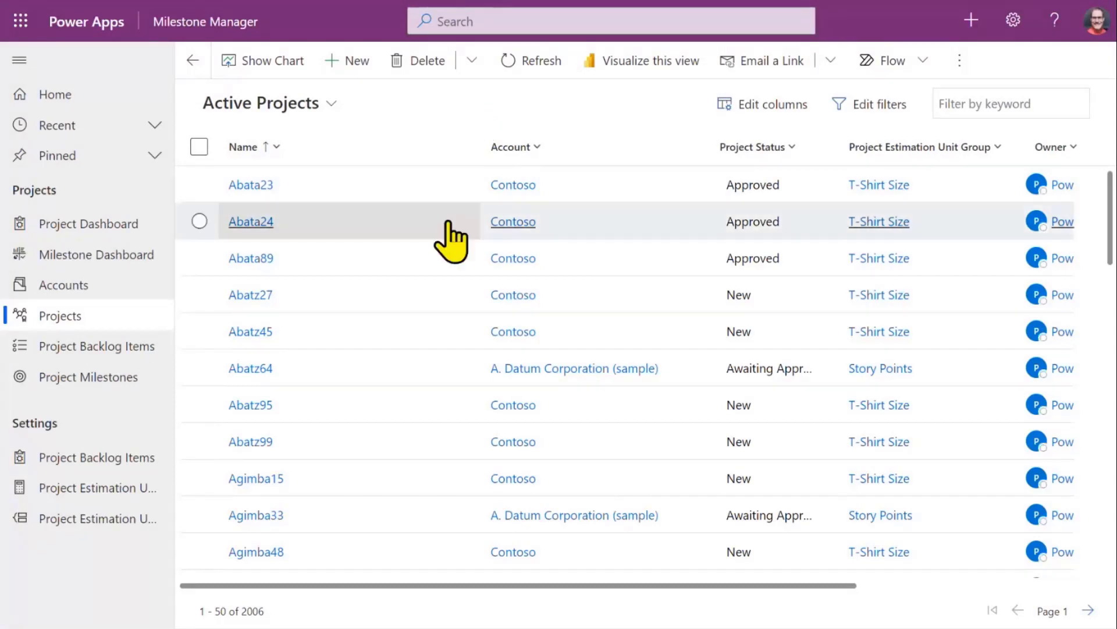
{"action": "mouse_move", "coordinate": [481, 148]}
{"action": "left_mouse_down"}
{"action": "mouse_move", "coordinate": [451, 151]}
{"action": "mouse_move", "coordinate": [487, 149]}
{"action": "left_mouse_up"}
{"action": "left_click", "coordinate": [361, 150]}
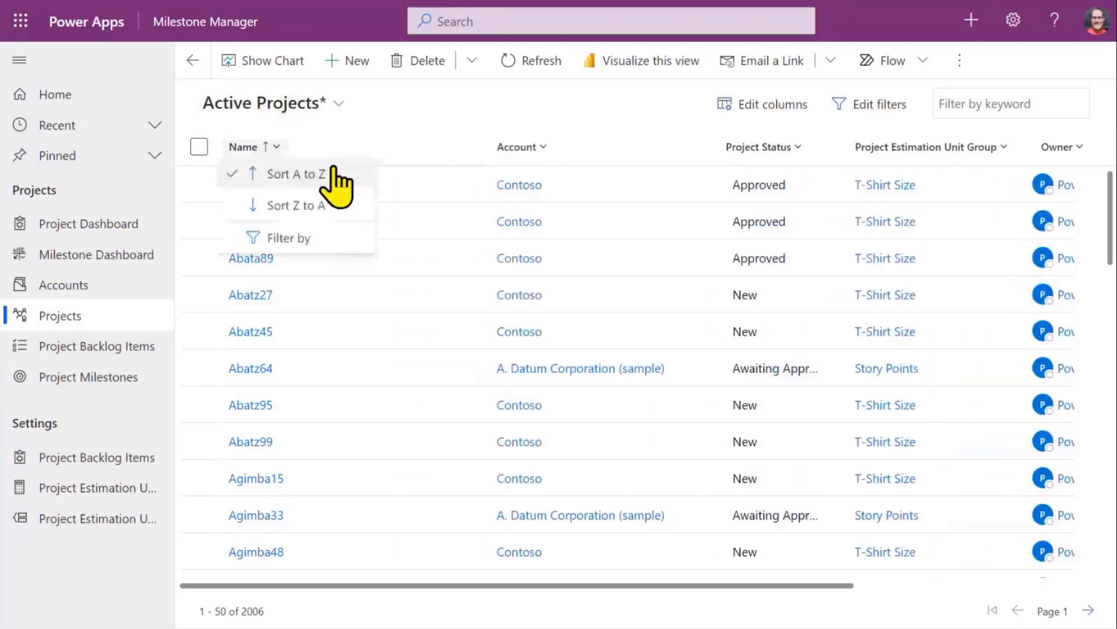
{"action": "left_click", "coordinate": [569, 130]}
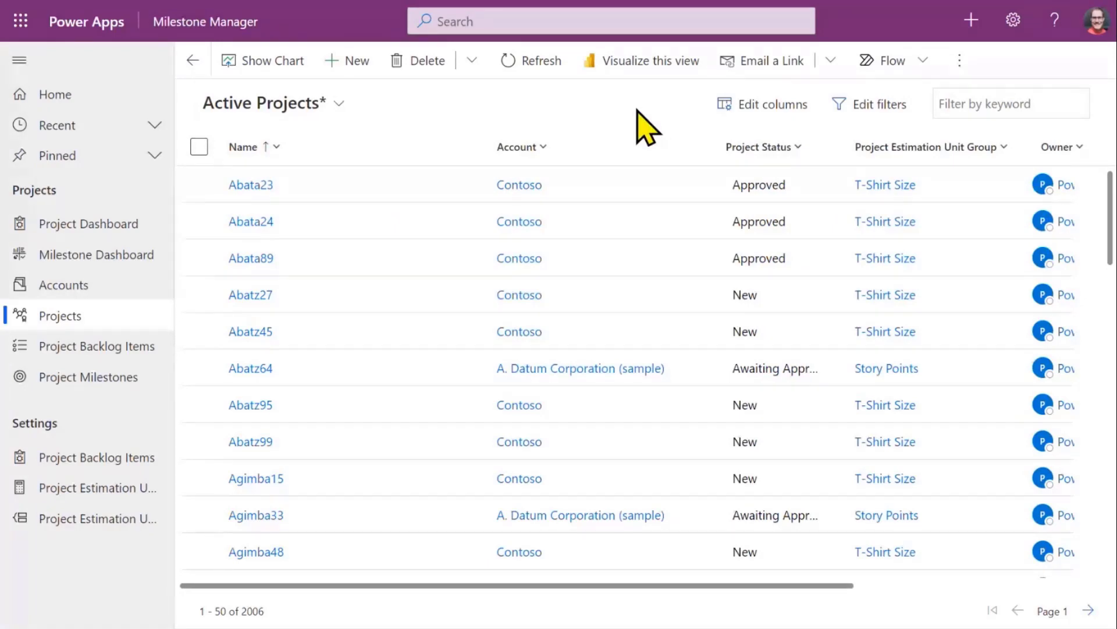
- Select the Abata23 project row and toggle the selection of the Abata24 row
{"action": "left_click", "coordinate": [199, 185]}
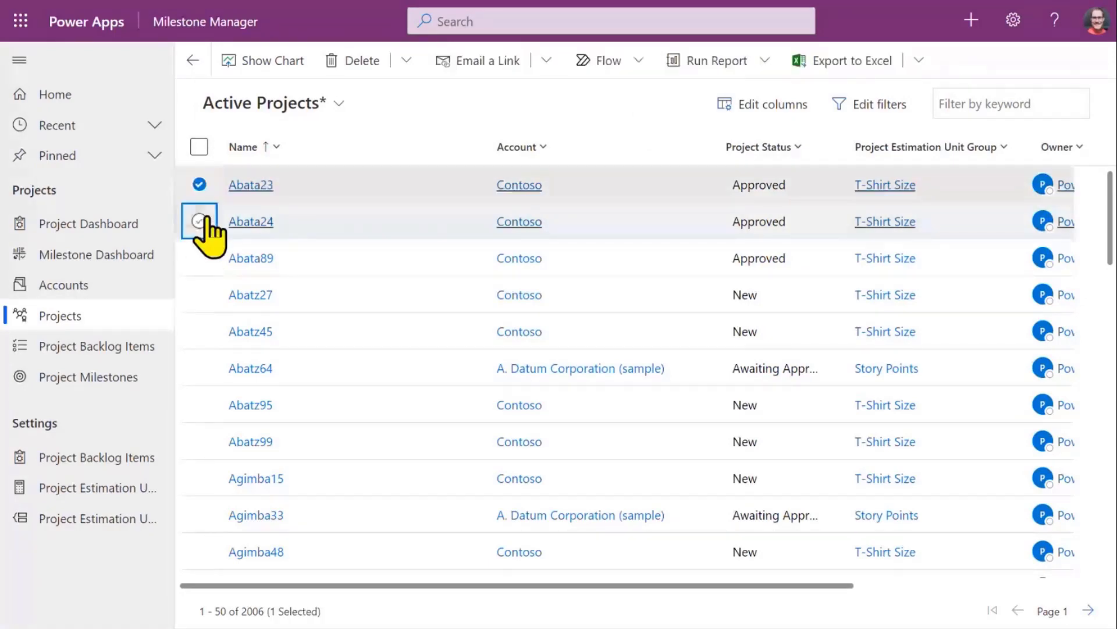
{"action": "left_click", "coordinate": [199, 221]}
{"action": "left_click", "coordinate": [199, 221]}
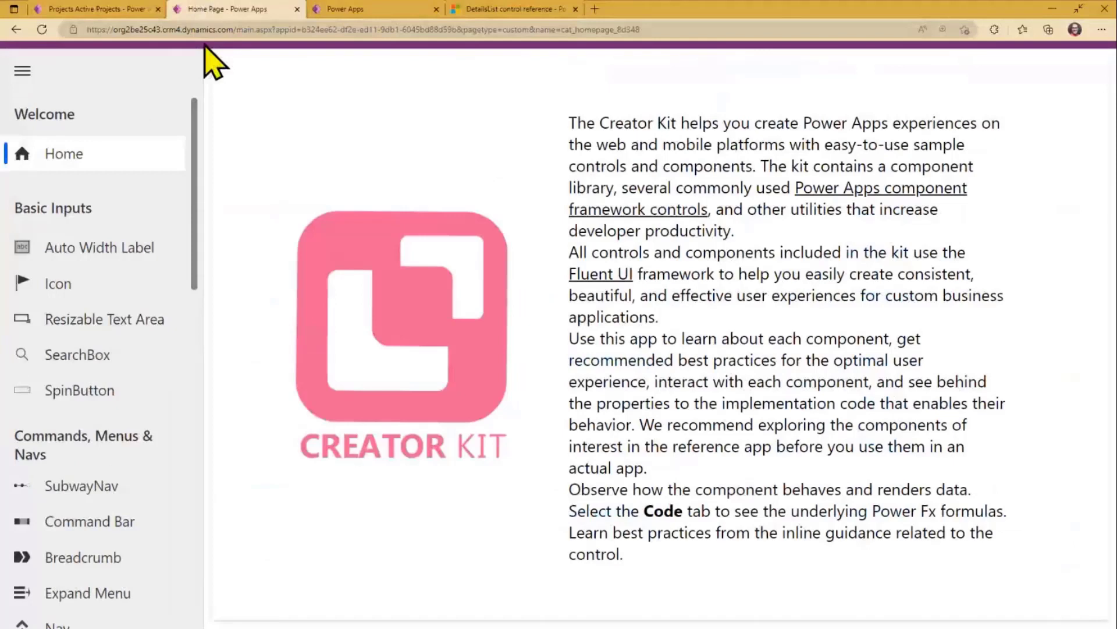
- Open the DetailsList page in the Creator Kit Reference App and read down to the Details List Basic example
{"action": "scroll", "coordinate": [99, 349], "scroll_direction": "down", "scroll_amount": 5}
{"action": "left_click", "coordinate": [106, 472]}
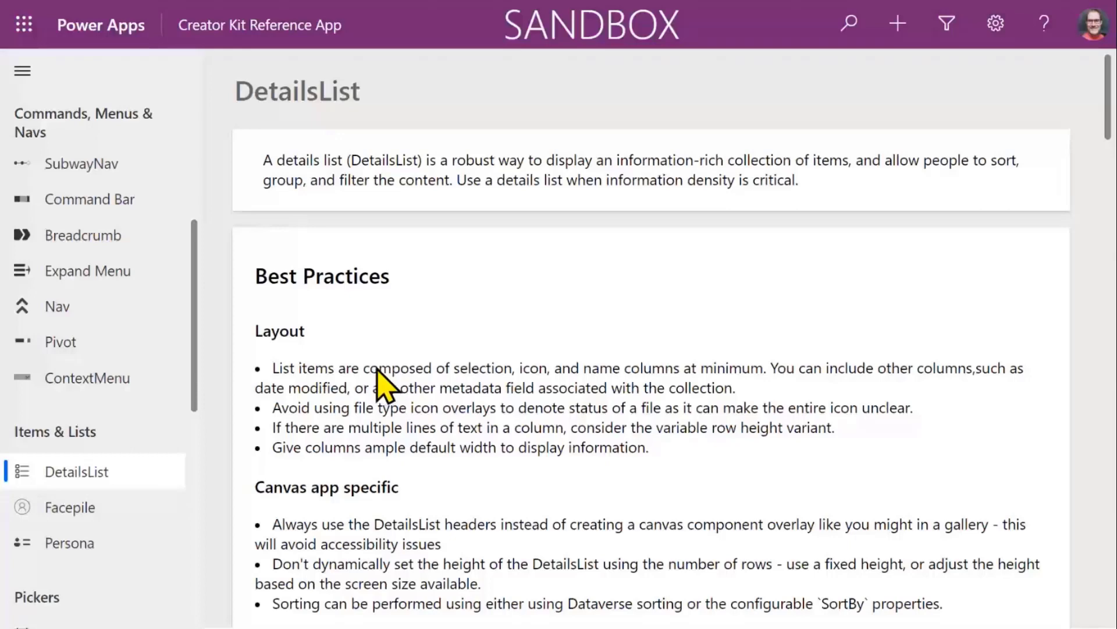
{"action": "scroll", "coordinate": [377, 371], "scroll_direction": "down", "scroll_amount": 1}
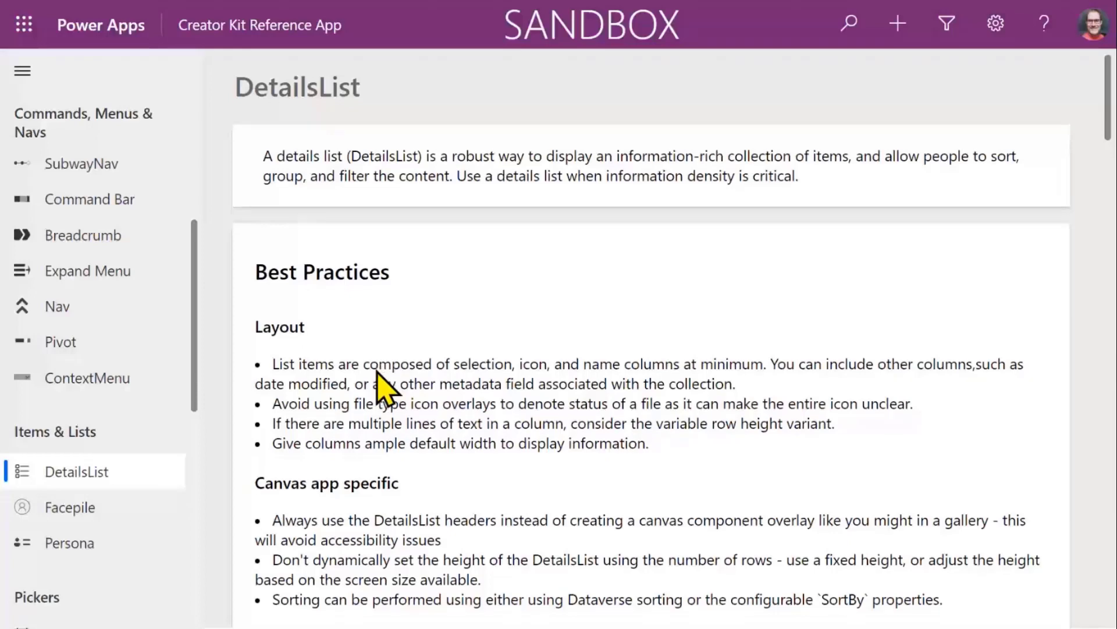
{"action": "scroll", "coordinate": [381, 384], "scroll_direction": "down", "scroll_amount": 10}
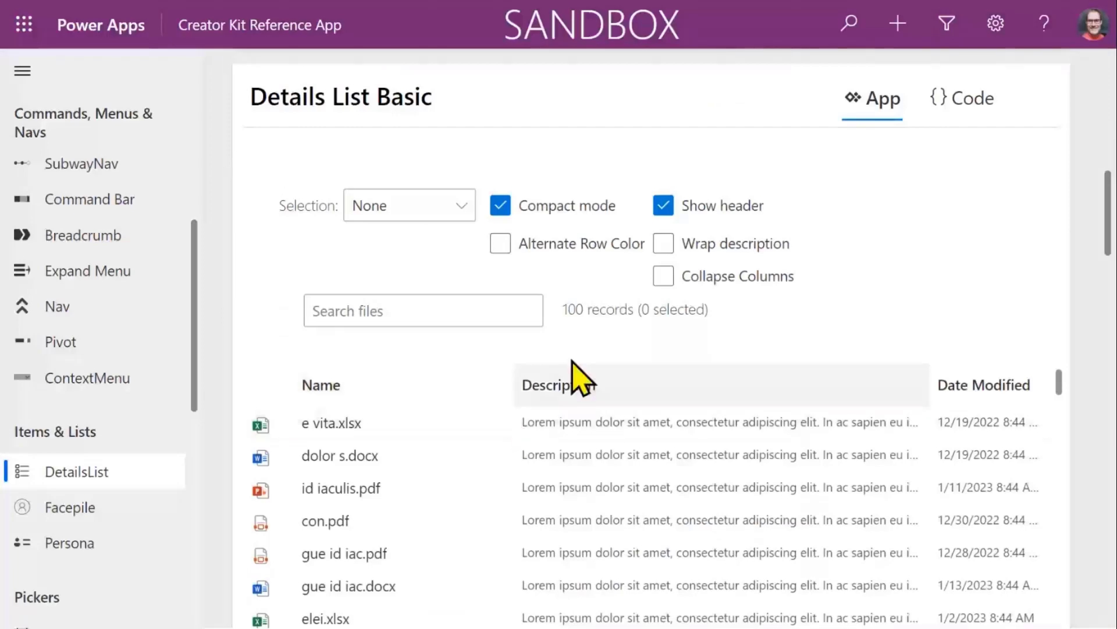
- Turn on Alternate Row Color and set Selection to Multiple in the Details List Basic example
{"action": "left_click", "coordinate": [527, 243]}
{"action": "left_click", "coordinate": [431, 216]}
{"action": "left_click", "coordinate": [395, 309]}
- Examine the Right align columns and Cell Types examples, and expand the account rows in the Expand/Collapse example
{"action": "scroll", "coordinate": [728, 512], "scroll_direction": "down", "scroll_amount": 3}
{"action": "scroll", "coordinate": [931, 361], "scroll_direction": "down", "scroll_amount": 1}
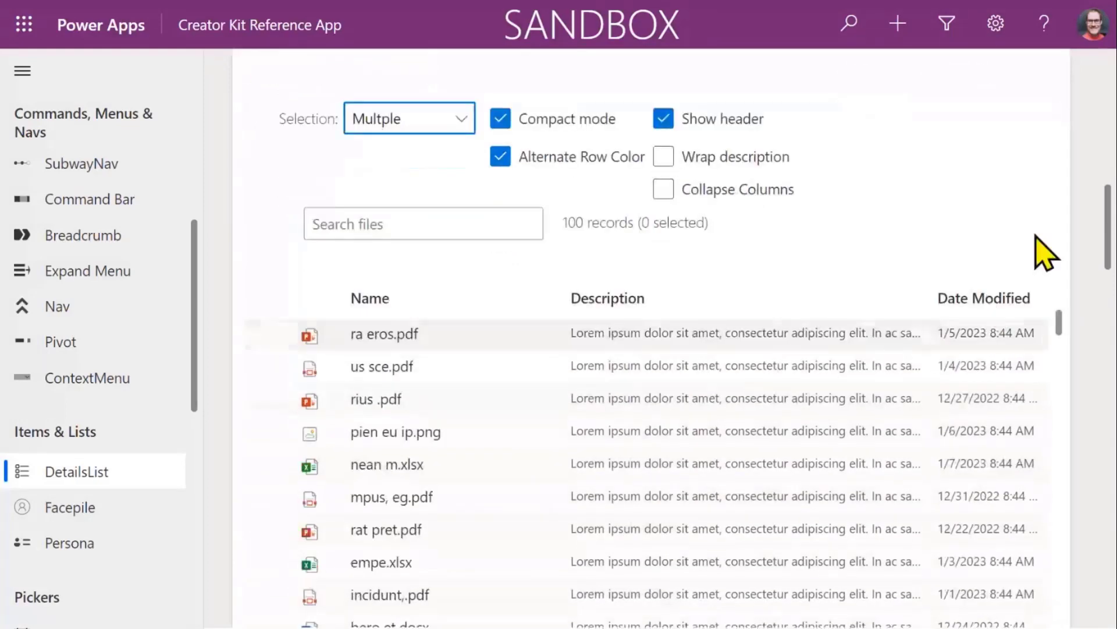
{"action": "scroll", "coordinate": [1045, 254], "scroll_direction": "down", "scroll_amount": 6}
{"action": "scroll", "coordinate": [935, 379], "scroll_direction": "down", "scroll_amount": 2}
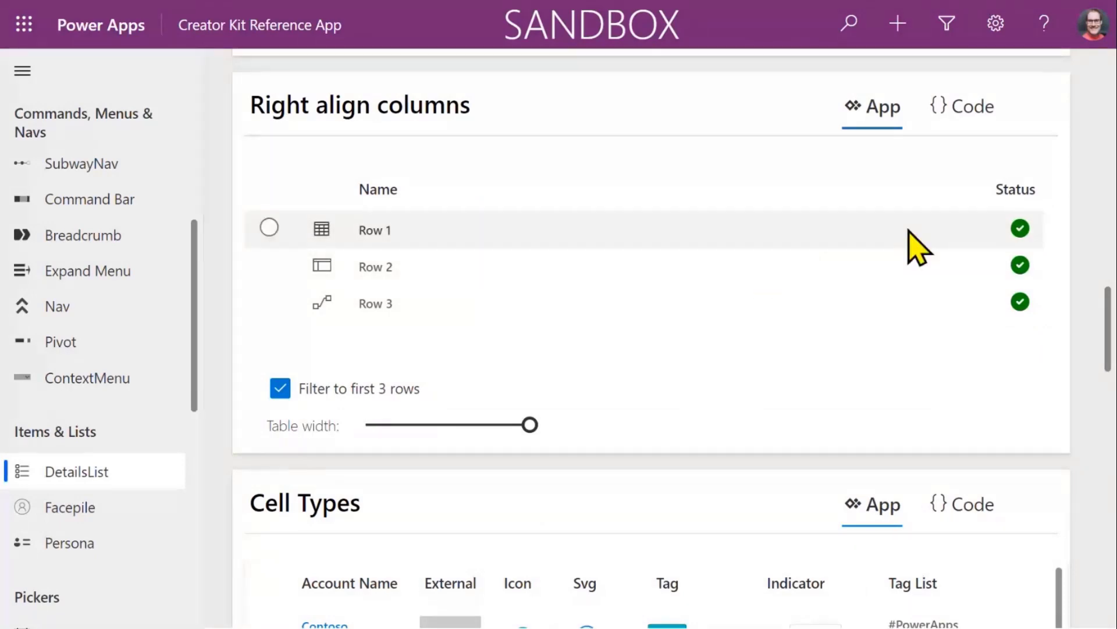
{"action": "scroll", "coordinate": [803, 429], "scroll_direction": "down", "scroll_amount": 6}
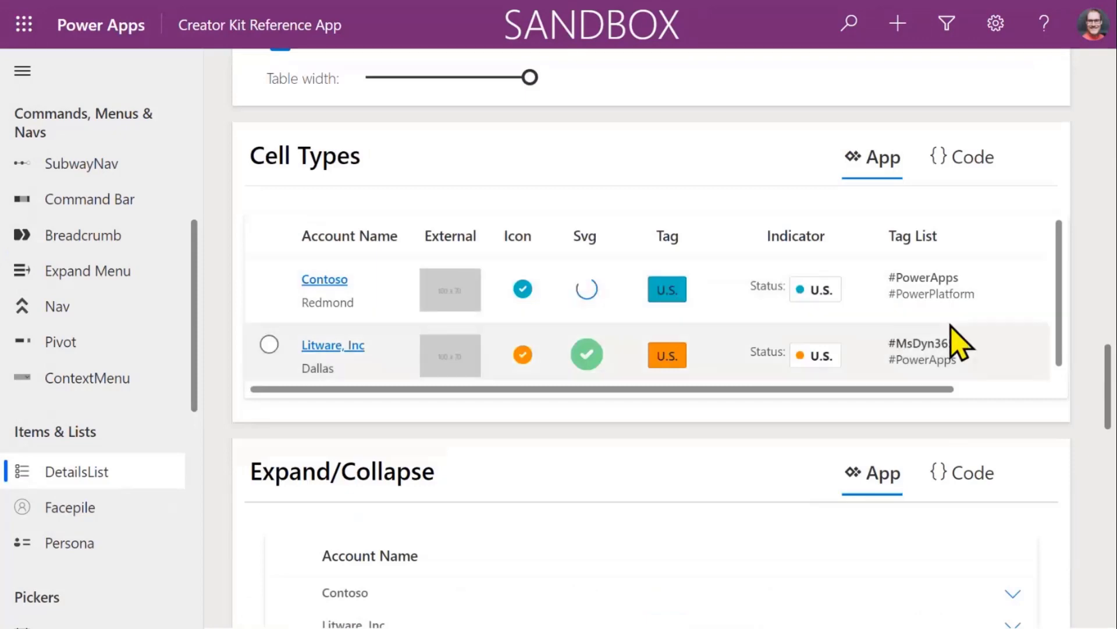
{"action": "scroll", "coordinate": [993, 520], "scroll_direction": "down", "scroll_amount": 1}
{"action": "scroll", "coordinate": [992, 520], "scroll_direction": "down", "scroll_amount": 4}
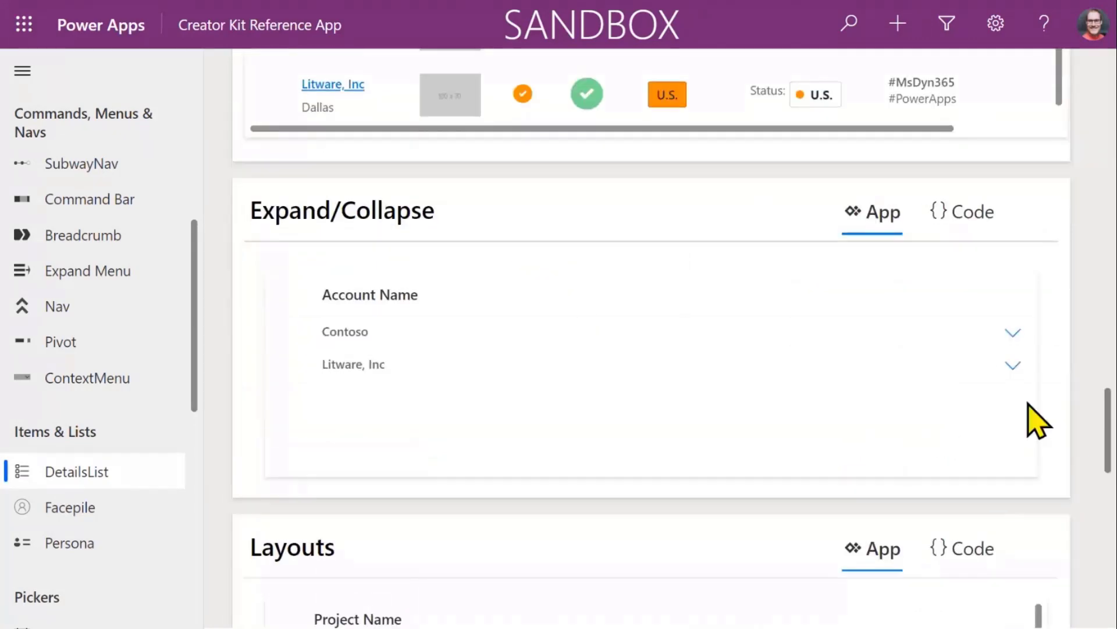
{"action": "left_click", "coordinate": [1012, 363]}
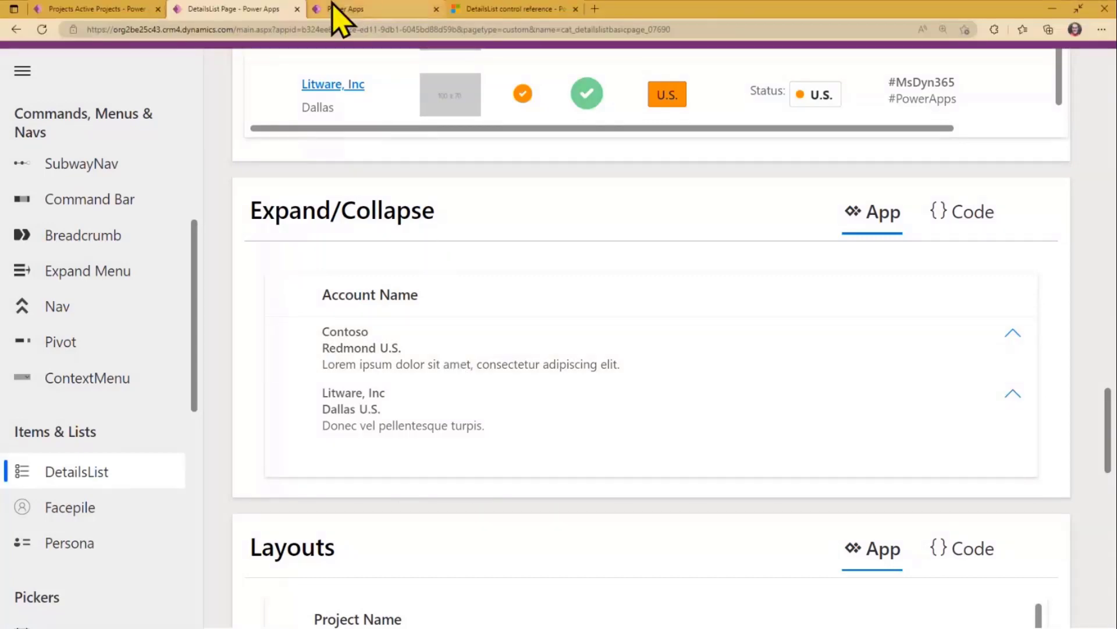
- Switch to the Power Apps Grids canvas app and add a screen with the Header, main section, footer layout, showing its nested containers
{"action": "left_click", "coordinate": [342, 8]}
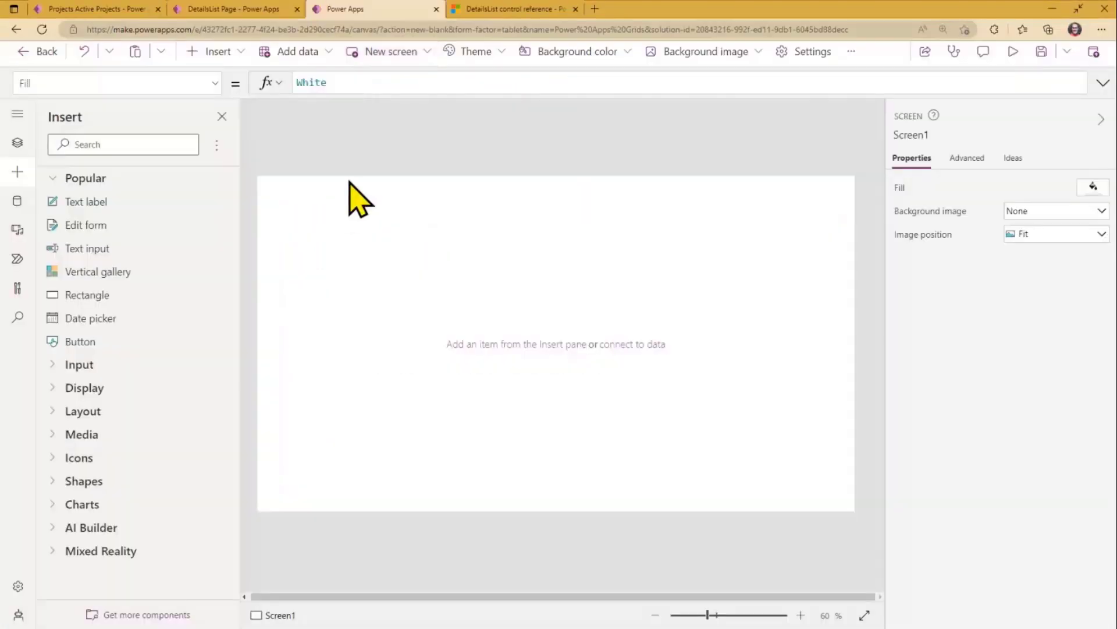
{"action": "left_click", "coordinate": [135, 616]}
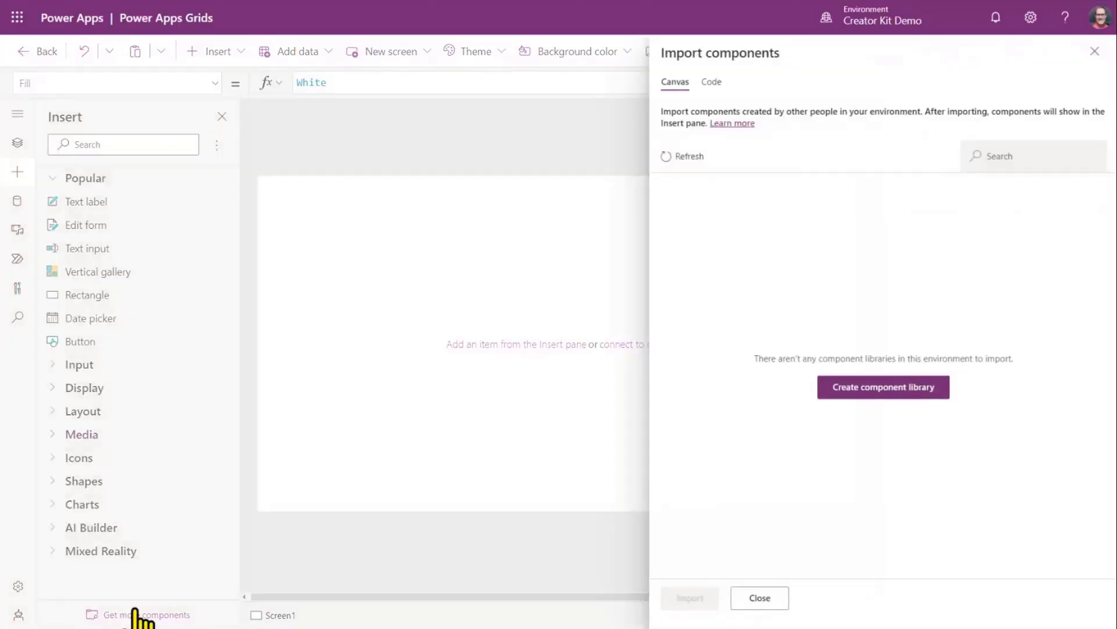
{"action": "left_click", "coordinate": [320, 419]}
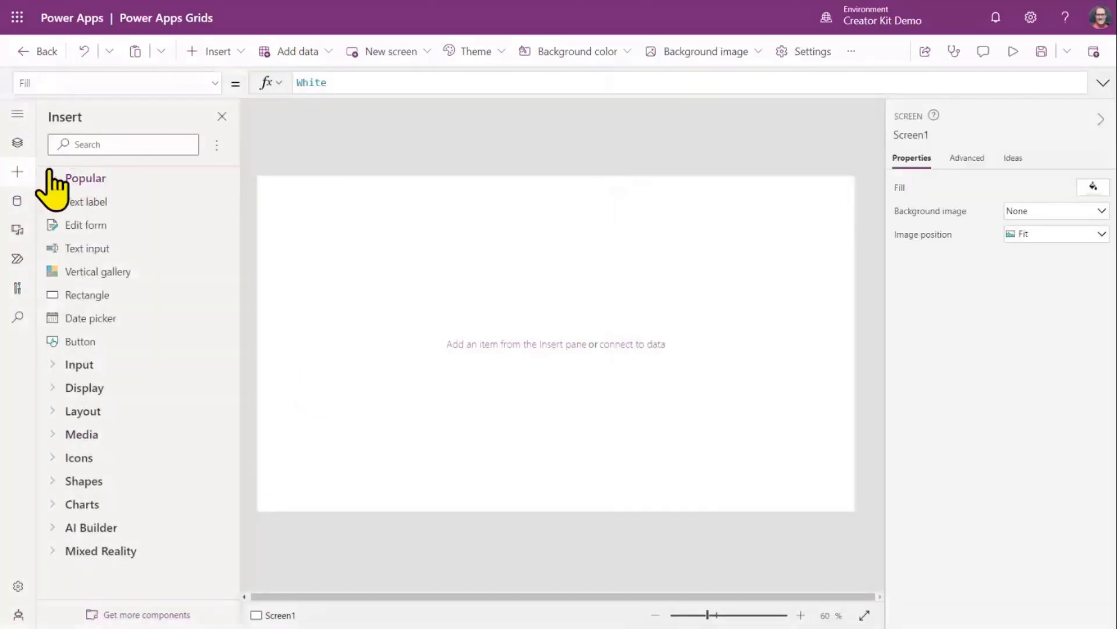
{"action": "left_click", "coordinate": [17, 142]}
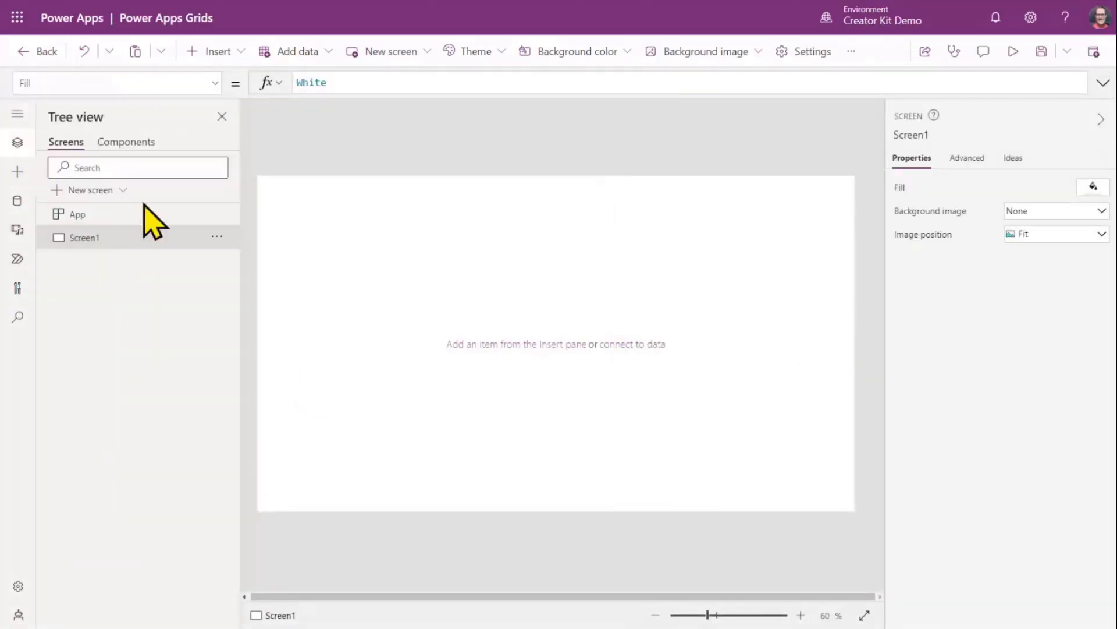
{"action": "left_click", "coordinate": [109, 191]}
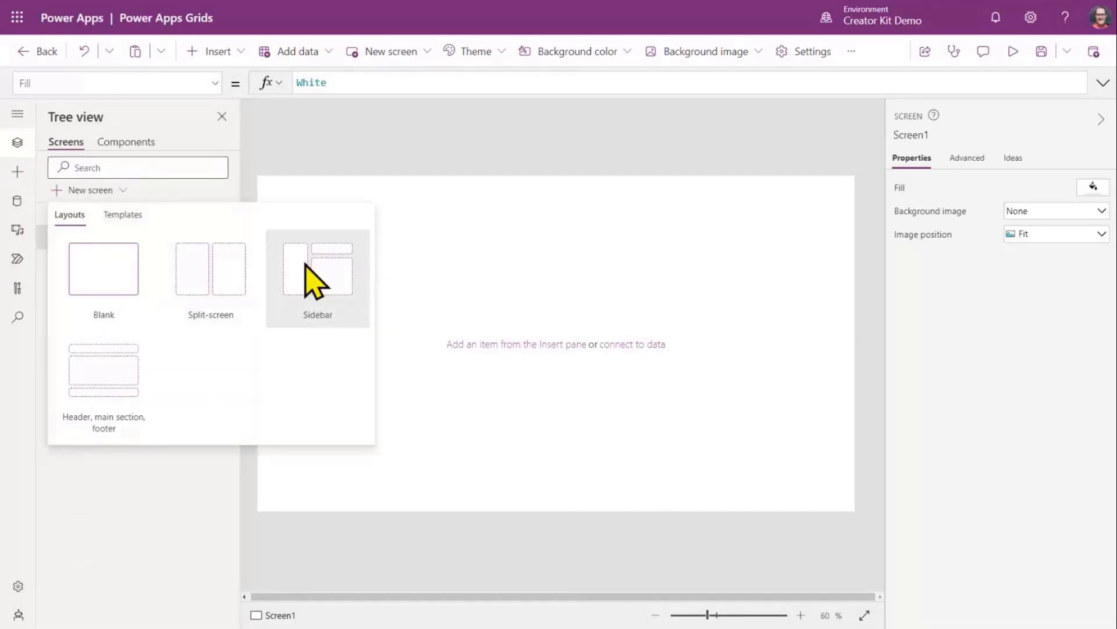
{"action": "left_click", "coordinate": [135, 357]}
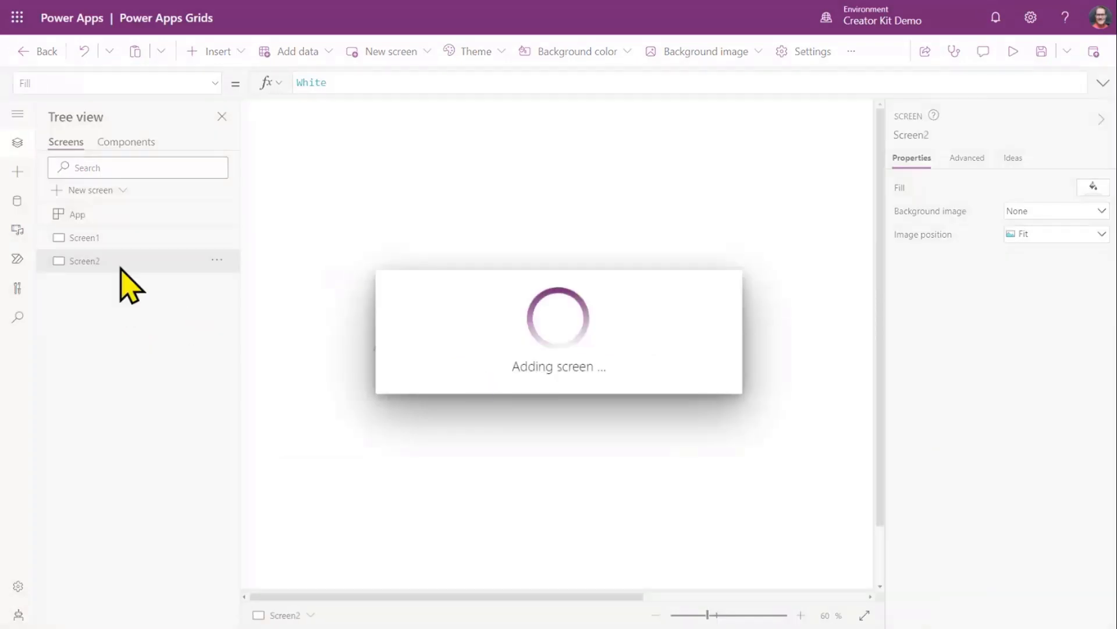
{"action": "left_click", "coordinate": [59, 284]}
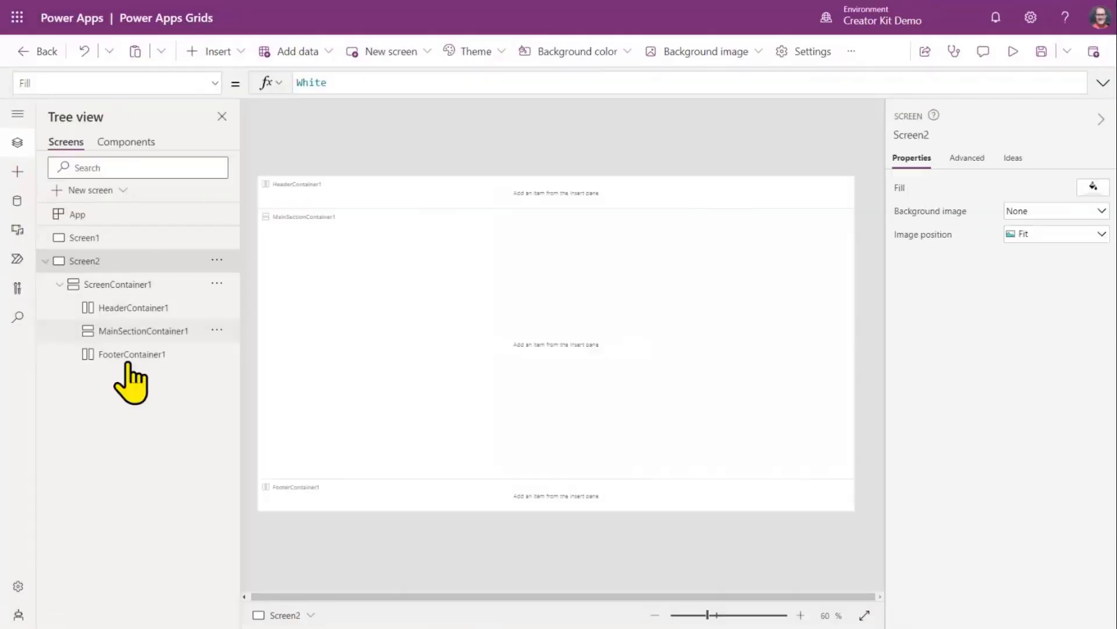
- Select MainSectionContainer1 and review the gallery, data table and container controls available for insertion under Layout
{"action": "left_click", "coordinate": [145, 331]}
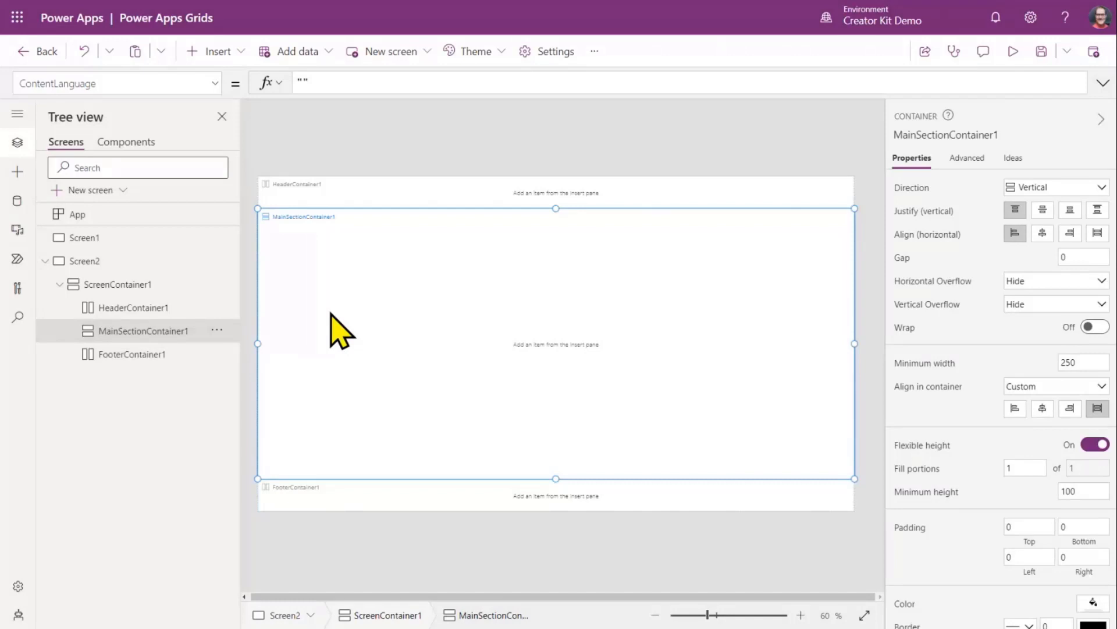
{"action": "left_click", "coordinate": [17, 171]}
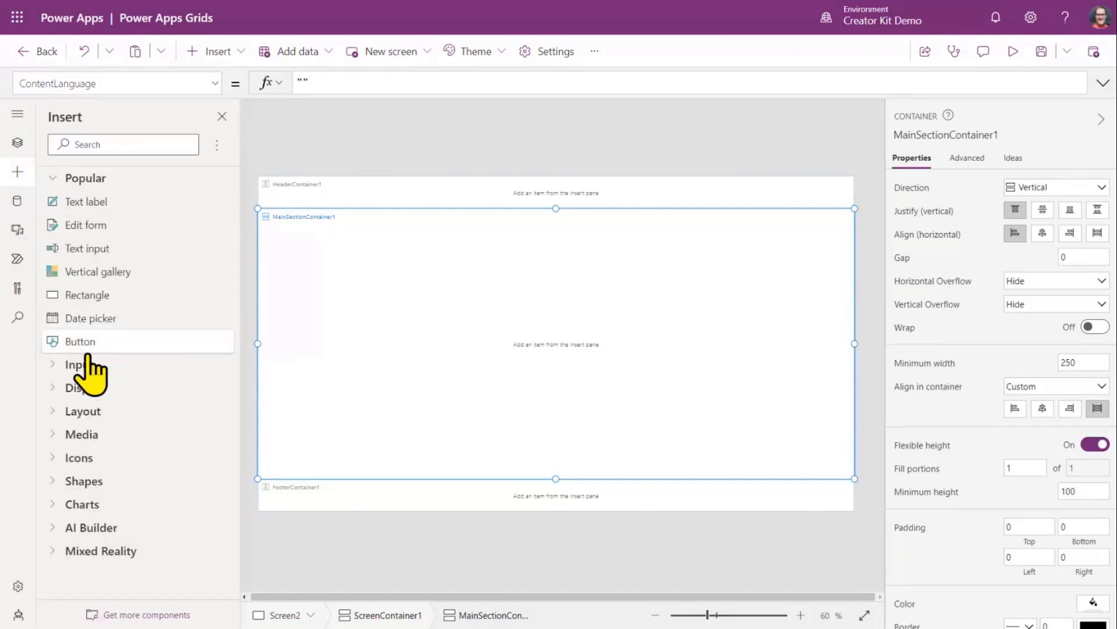
{"action": "left_click", "coordinate": [57, 414]}
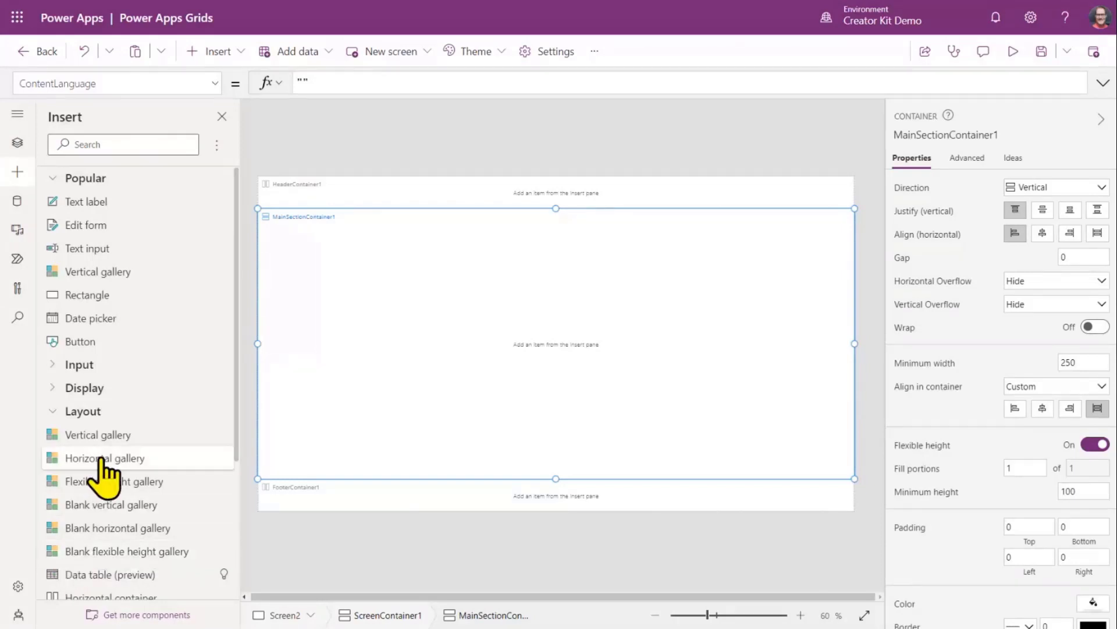
{"action": "scroll", "coordinate": [101, 472], "scroll_direction": "down", "scroll_amount": 1}
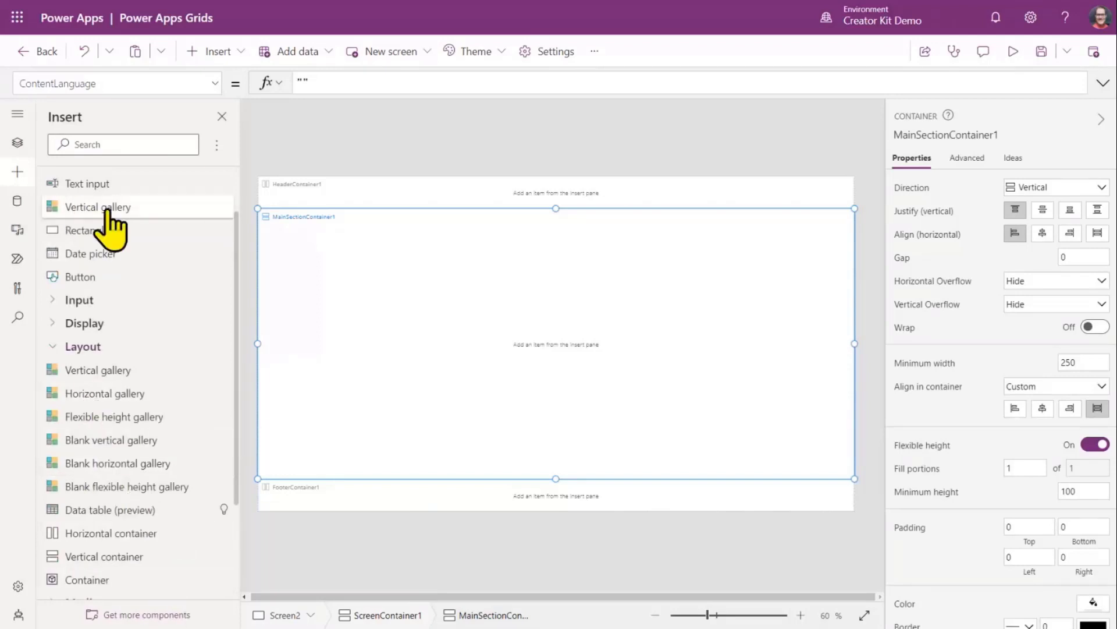
{"action": "scroll", "coordinate": [145, 532], "scroll_direction": "down", "scroll_amount": 2}
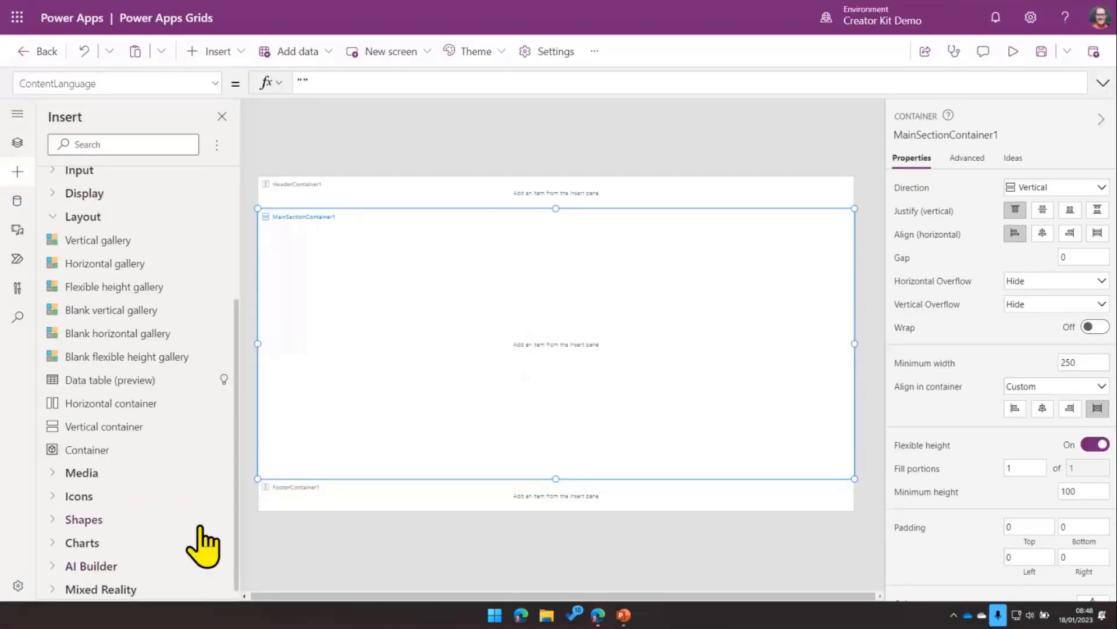
{"action": "scroll", "coordinate": [201, 547], "scroll_direction": "down", "scroll_amount": 1}
{"action": "left_click", "coordinate": [294, 568]}
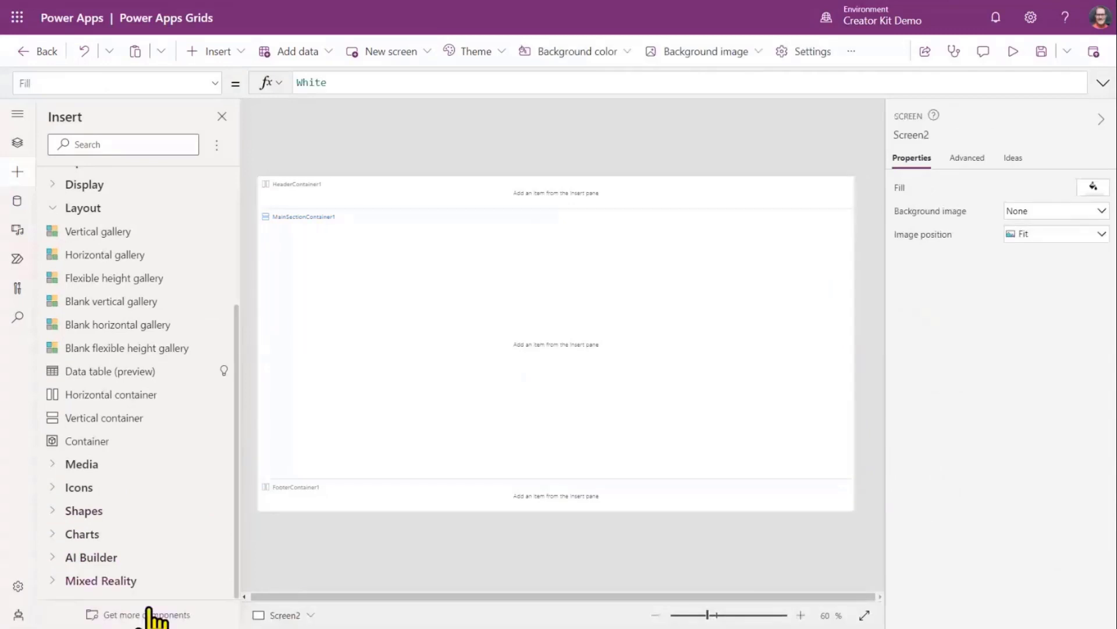
{"action": "left_click", "coordinate": [143, 616]}
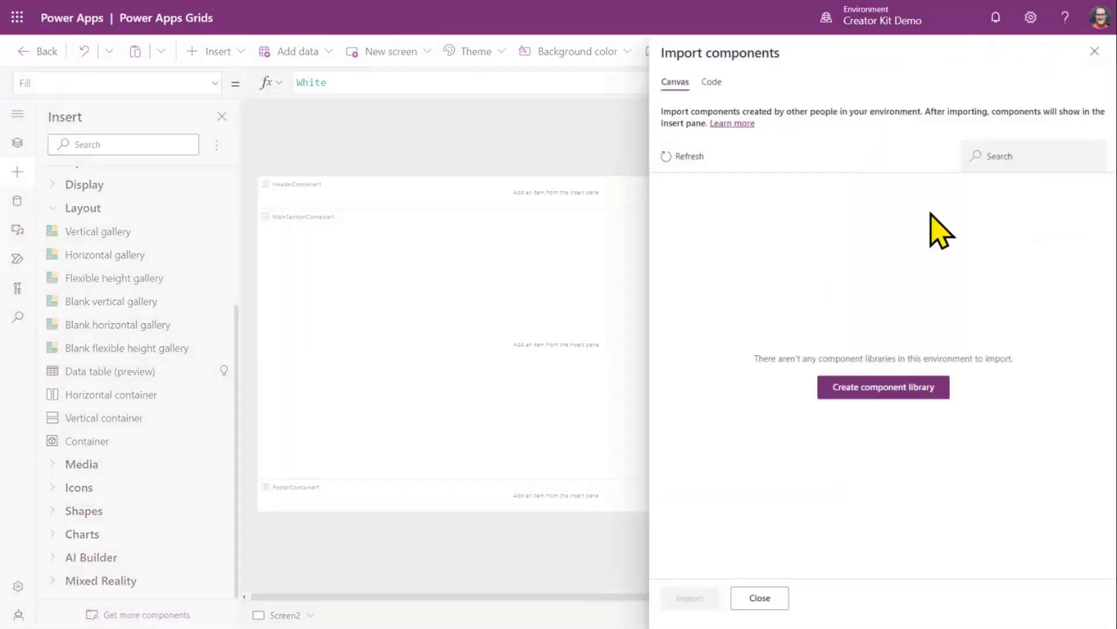
{"action": "left_click", "coordinate": [710, 82]}
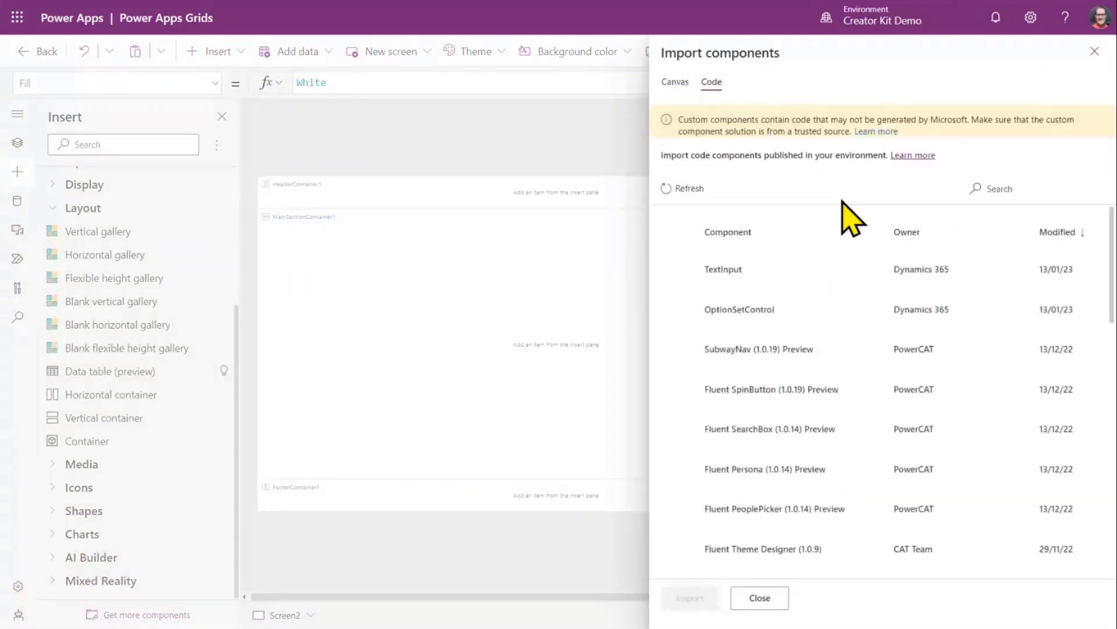
{"action": "left_click", "coordinate": [998, 188]}
{"action": "type", "text": "det"}
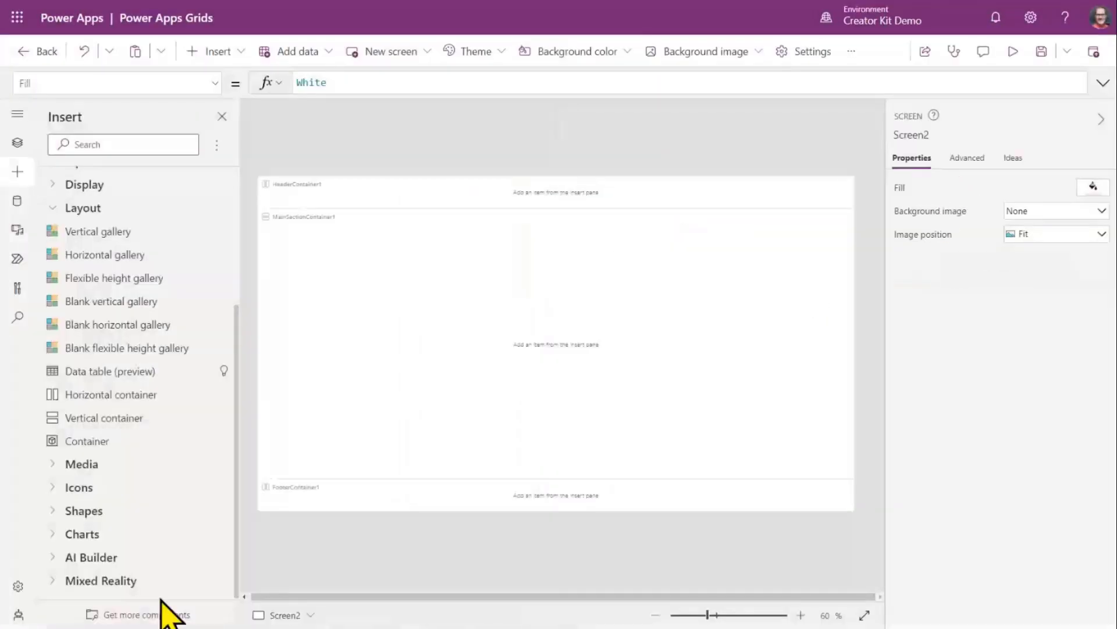
- Search the importable code components for "det" and import Fluent Details List (1.0.9) into the app
{"action": "left_click", "coordinate": [169, 615]}
{"action": "left_click", "coordinate": [710, 83]}
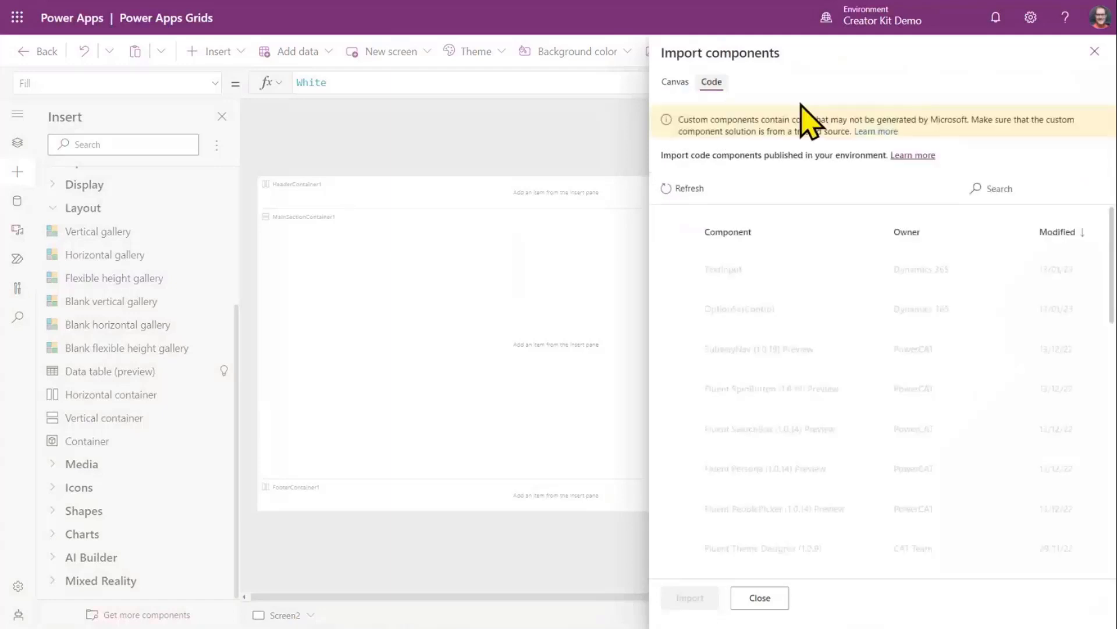
{"action": "left_click", "coordinate": [1056, 187]}
{"action": "type", "text": "det"}
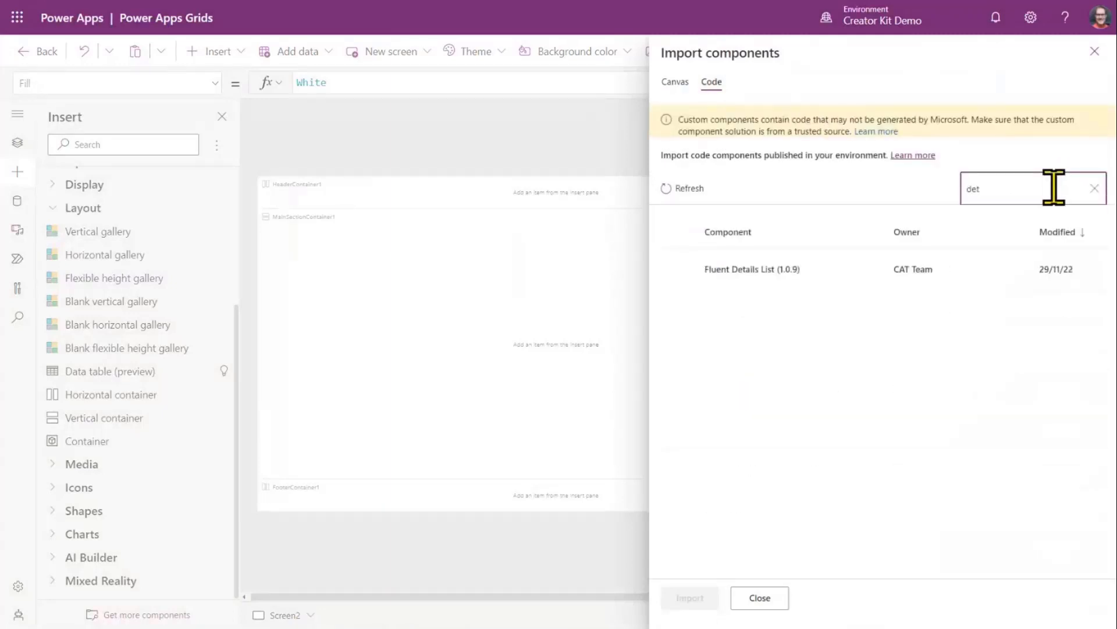
{"action": "left_click", "coordinate": [727, 270]}
{"action": "left_click", "coordinate": [691, 597]}
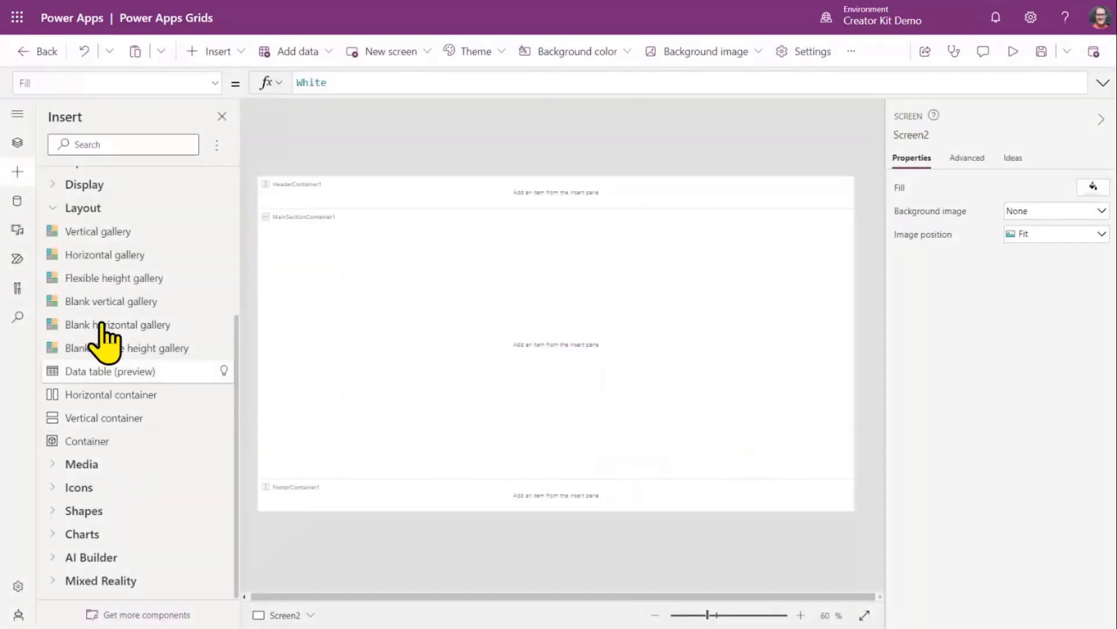
- Collapse the Layout group and expand the Code components group in the list of insertable controls
{"action": "scroll", "coordinate": [115, 407], "scroll_direction": "up", "scroll_amount": 4}
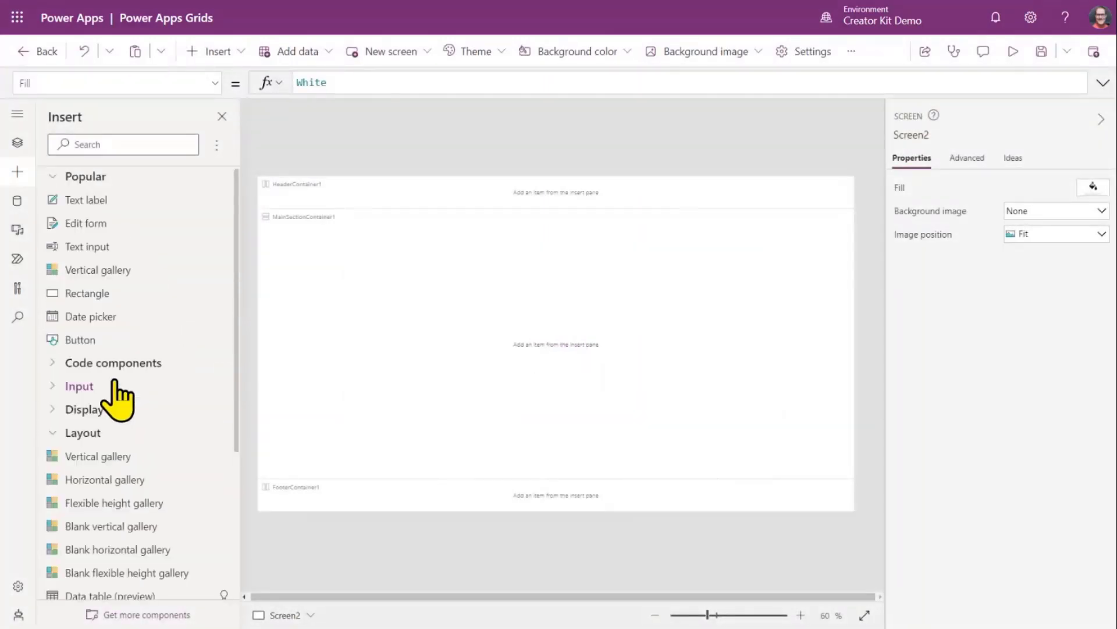
{"action": "left_click", "coordinate": [52, 435]}
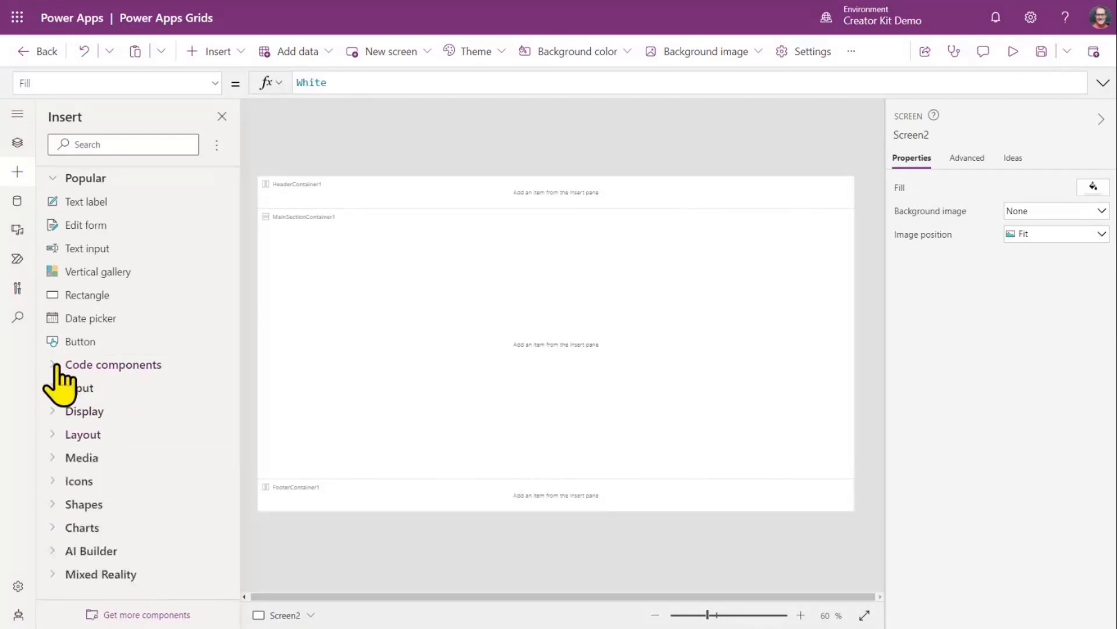
{"action": "left_click", "coordinate": [55, 367]}
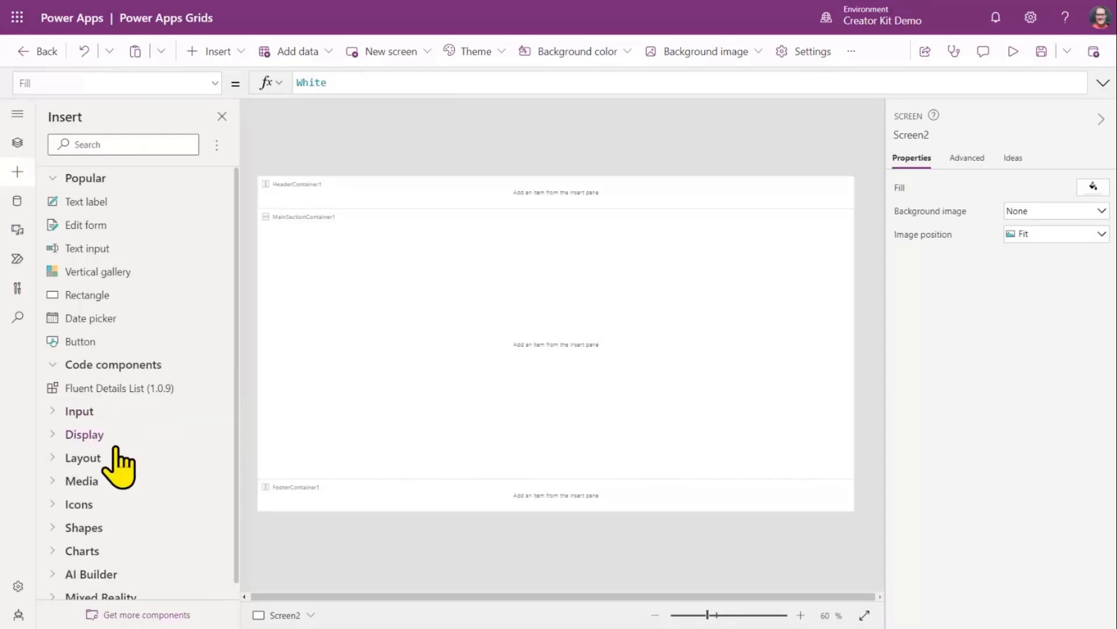
{"action": "scroll", "coordinate": [115, 447], "scroll_direction": "down", "scroll_amount": 1}
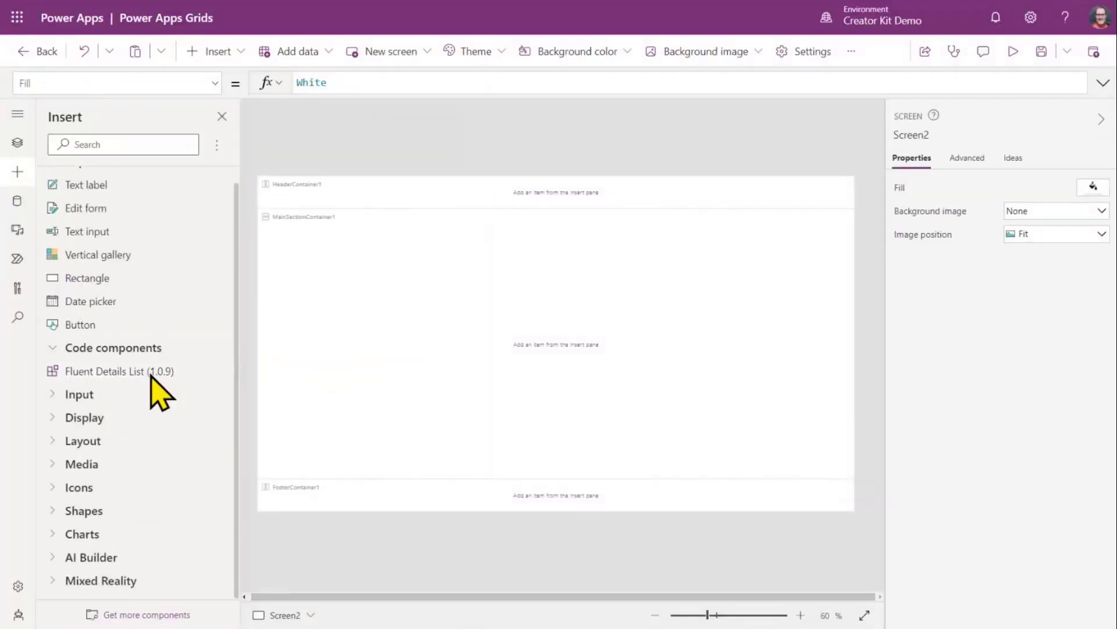
{"action": "left_click", "coordinate": [150, 375]}
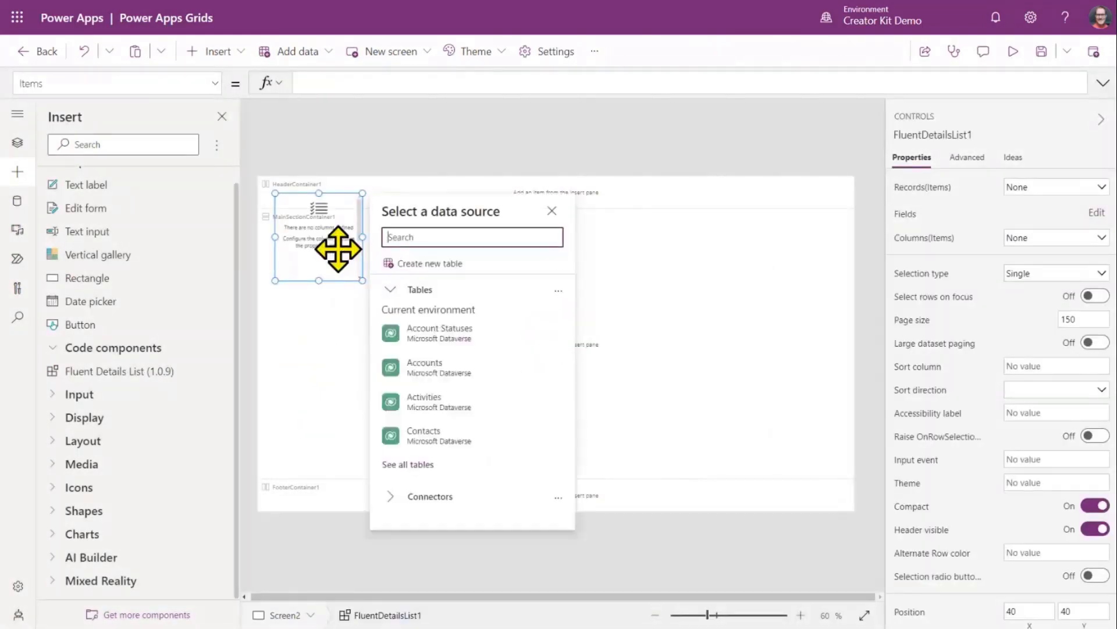
{"action": "left_click_drag", "start_coordinate": [338, 249], "coordinate": [510, 324]}
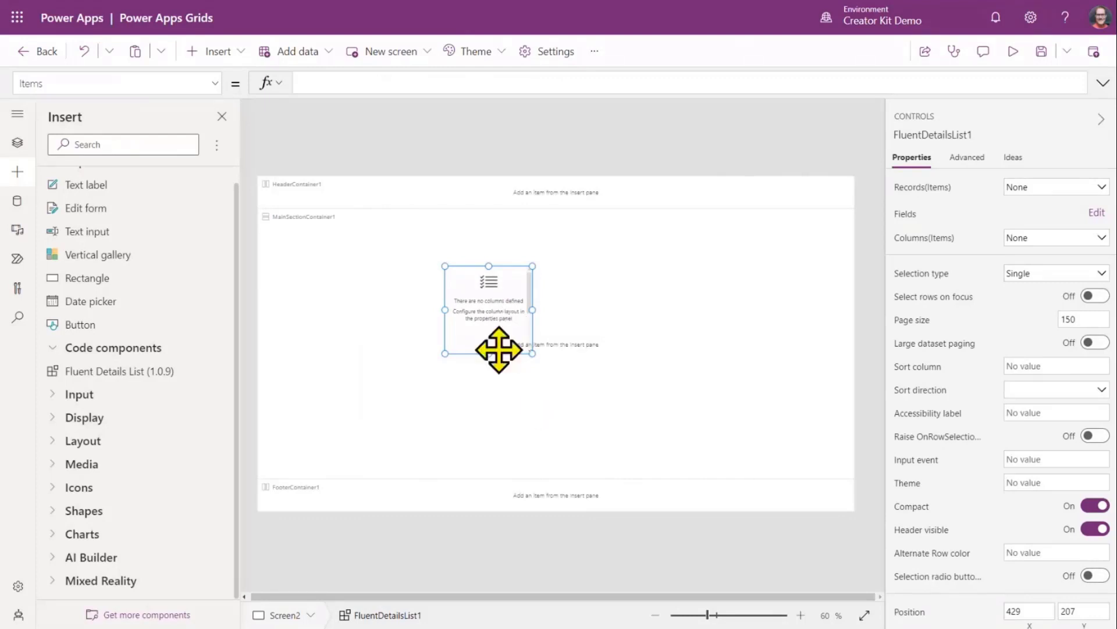
{"action": "key", "text": "Delete"}
- Insert a Fluent Details List into MainSectionContainer1 and stretch it across the container's width
{"action": "left_click", "coordinate": [360, 332]}
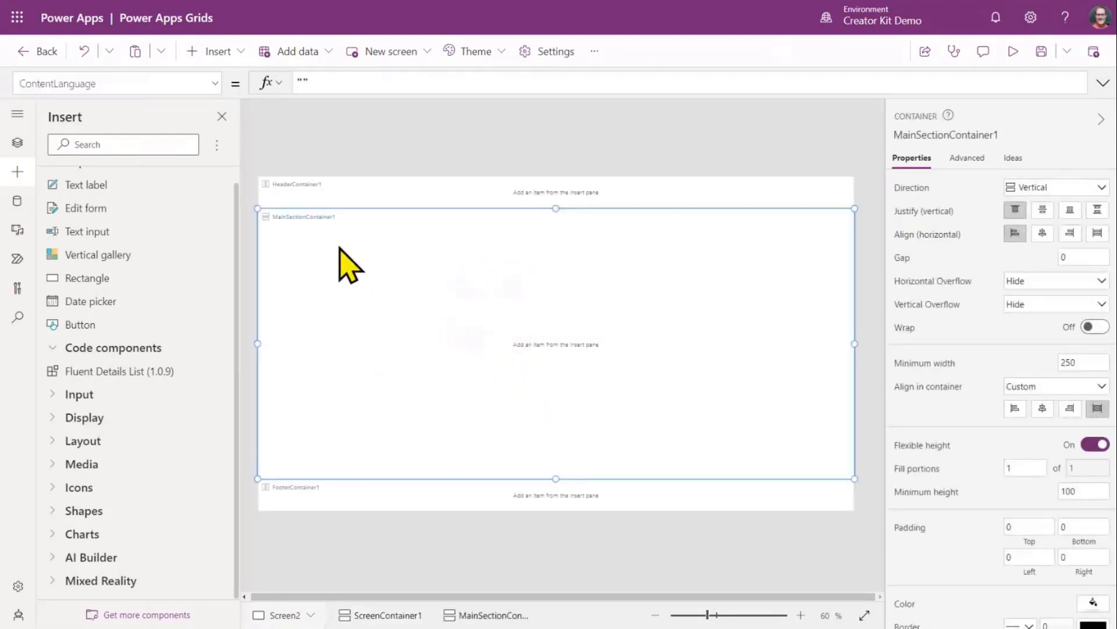
{"action": "left_click", "coordinate": [112, 372]}
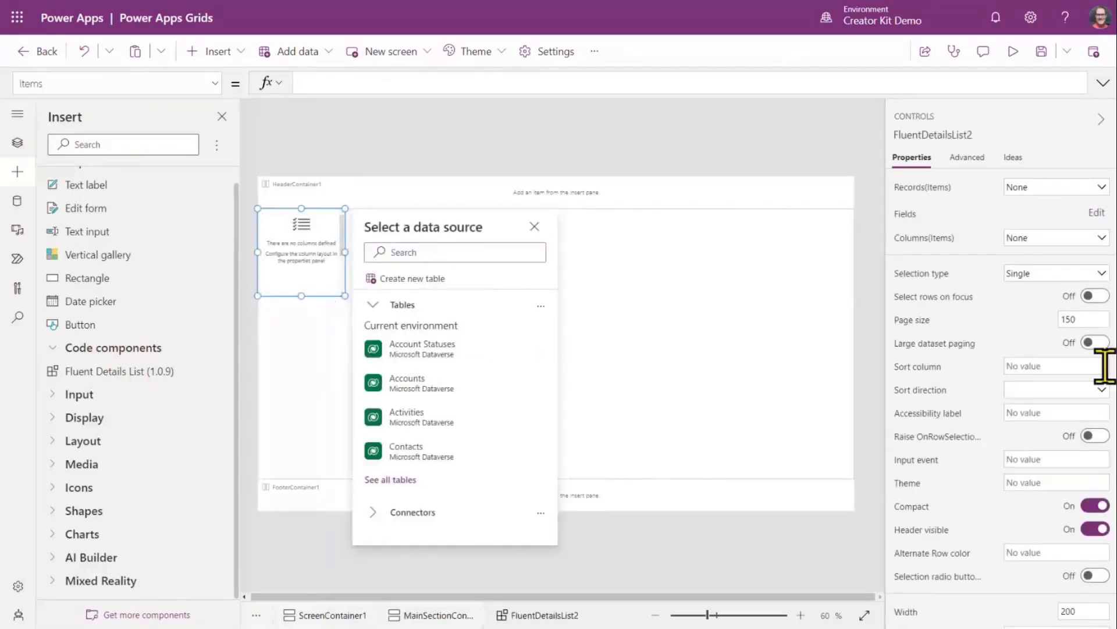
{"action": "scroll", "coordinate": [1056, 334], "scroll_direction": "down", "scroll_amount": 4}
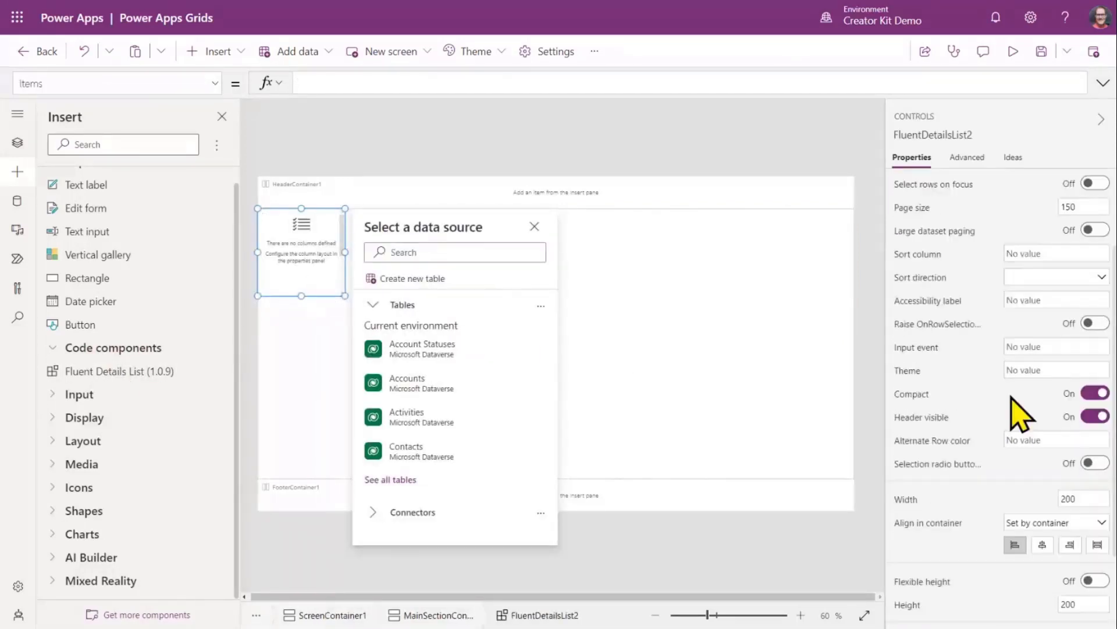
{"action": "left_click", "coordinate": [1102, 444]}
{"action": "left_click", "coordinate": [1097, 439]}
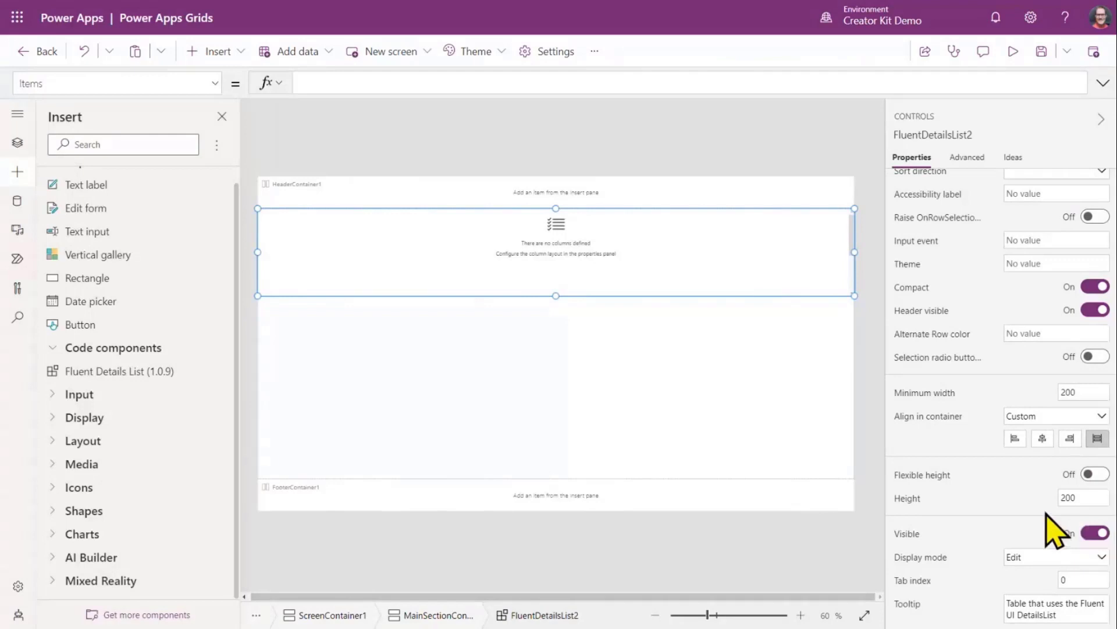
- Turn on flexible height for the details list in MainSectionContainer1
{"action": "scroll", "coordinate": [1048, 515], "scroll_direction": "up", "scroll_amount": 1}
{"action": "scroll", "coordinate": [1047, 509], "scroll_direction": "up", "scroll_amount": 2}
{"action": "scroll", "coordinate": [1051, 518], "scroll_direction": "down", "scroll_amount": 3}
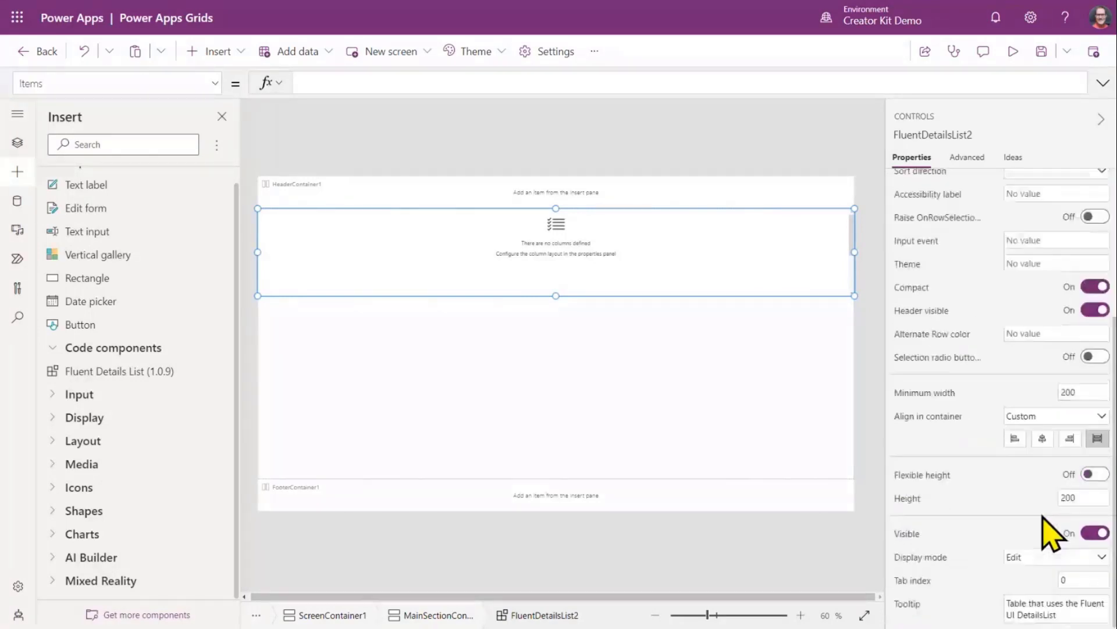
{"action": "left_click", "coordinate": [1095, 475]}
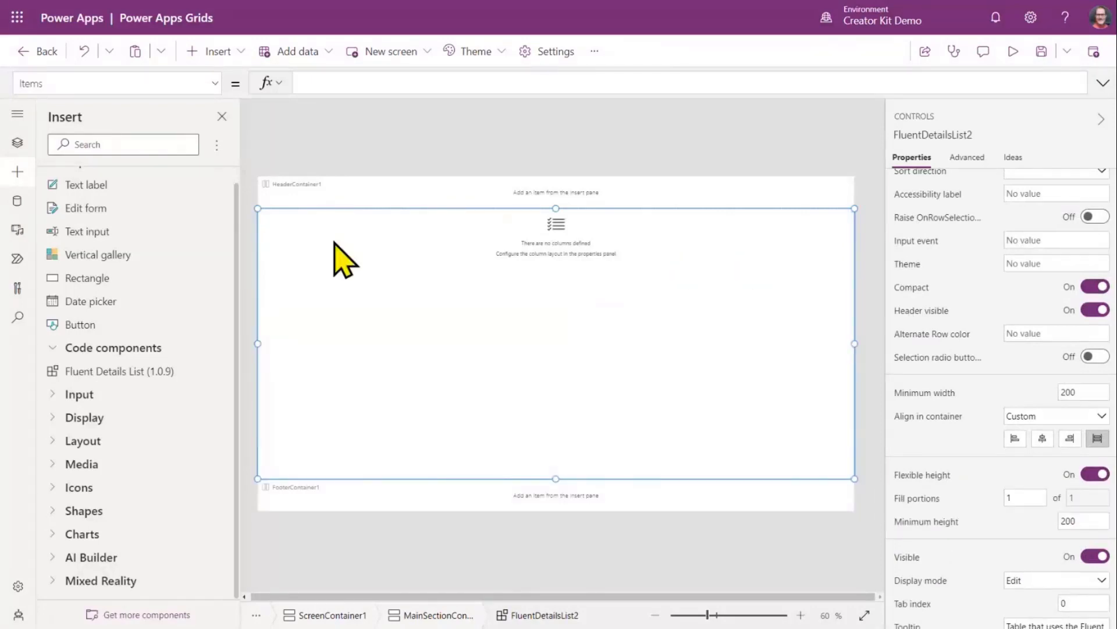
- Add the Dataverse tables Accounts and Contacts to the app as data sources
{"action": "left_click", "coordinate": [16, 201]}
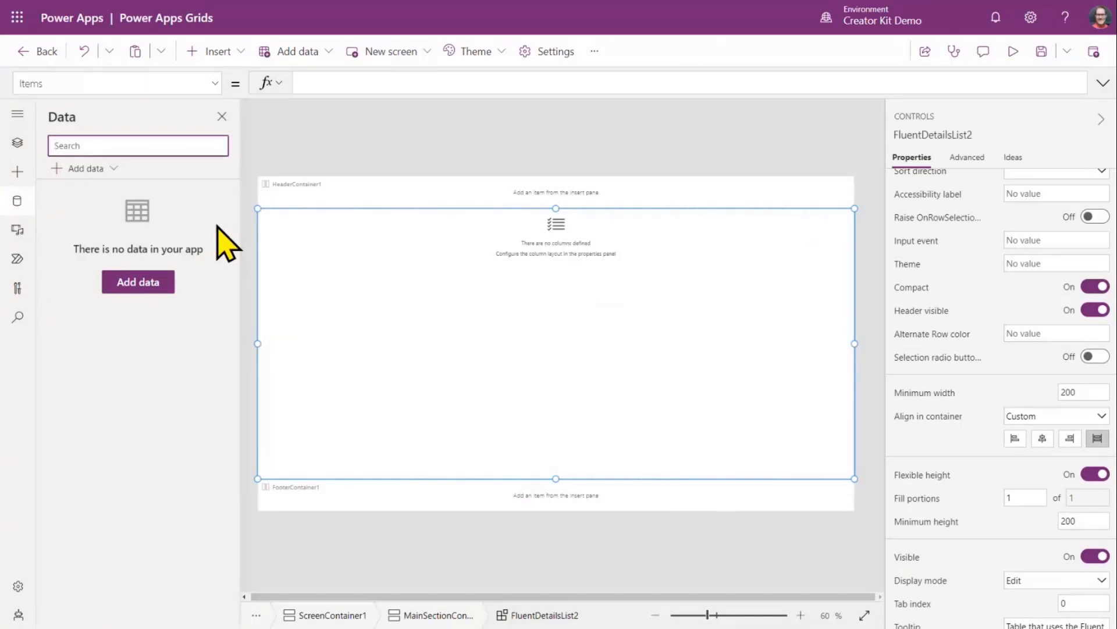
{"action": "left_click", "coordinate": [136, 282]}
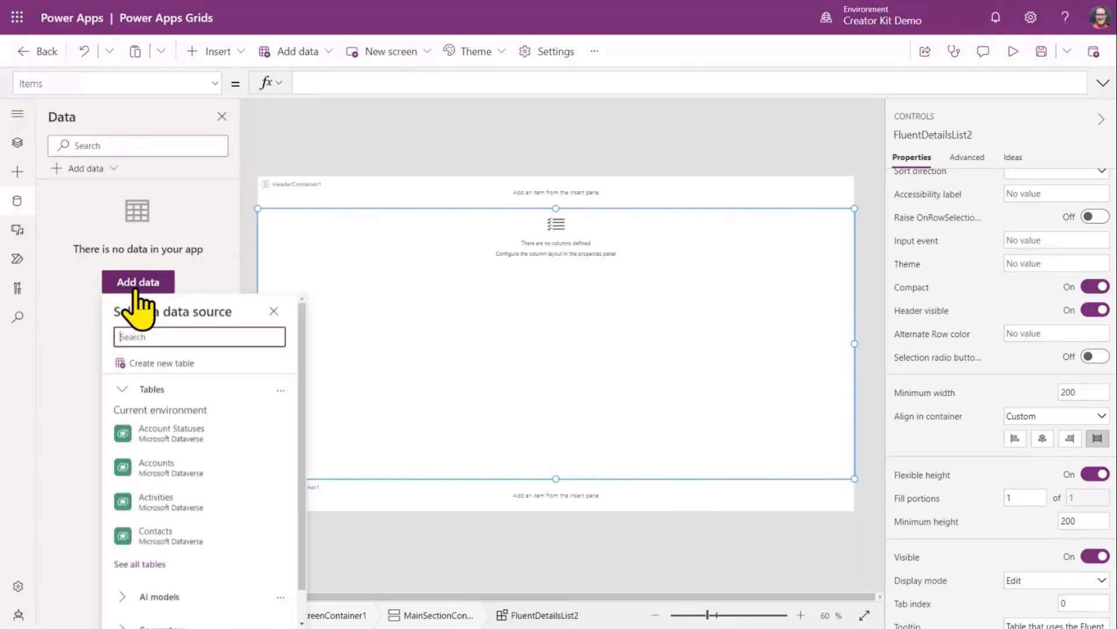
{"action": "left_click", "coordinate": [175, 468]}
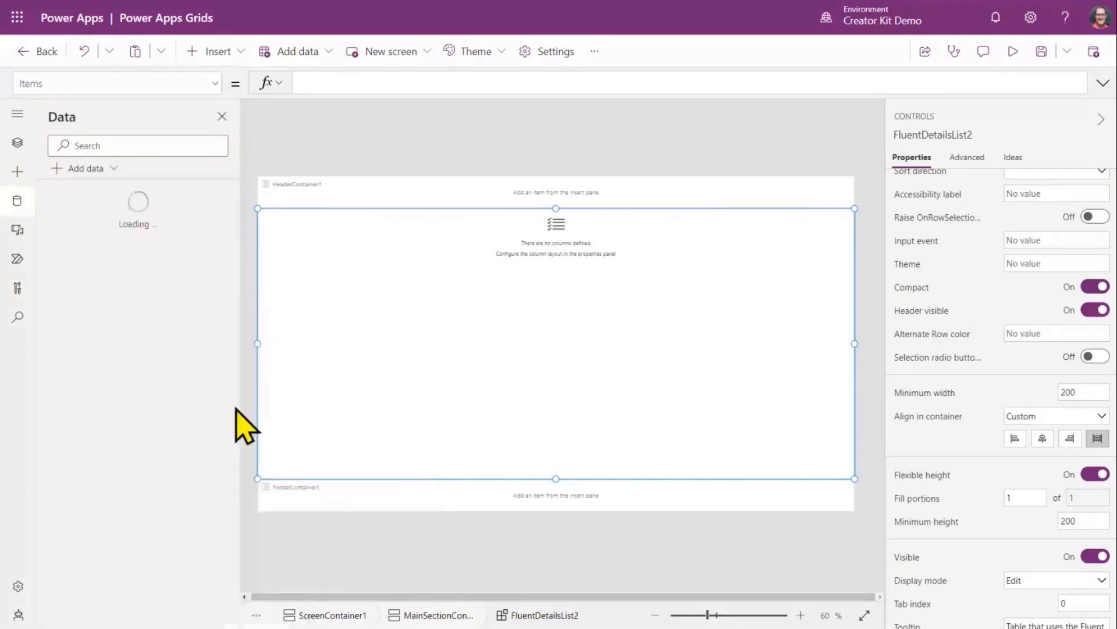
{"action": "left_click", "coordinate": [92, 169]}
{"action": "type", "text": "con"}
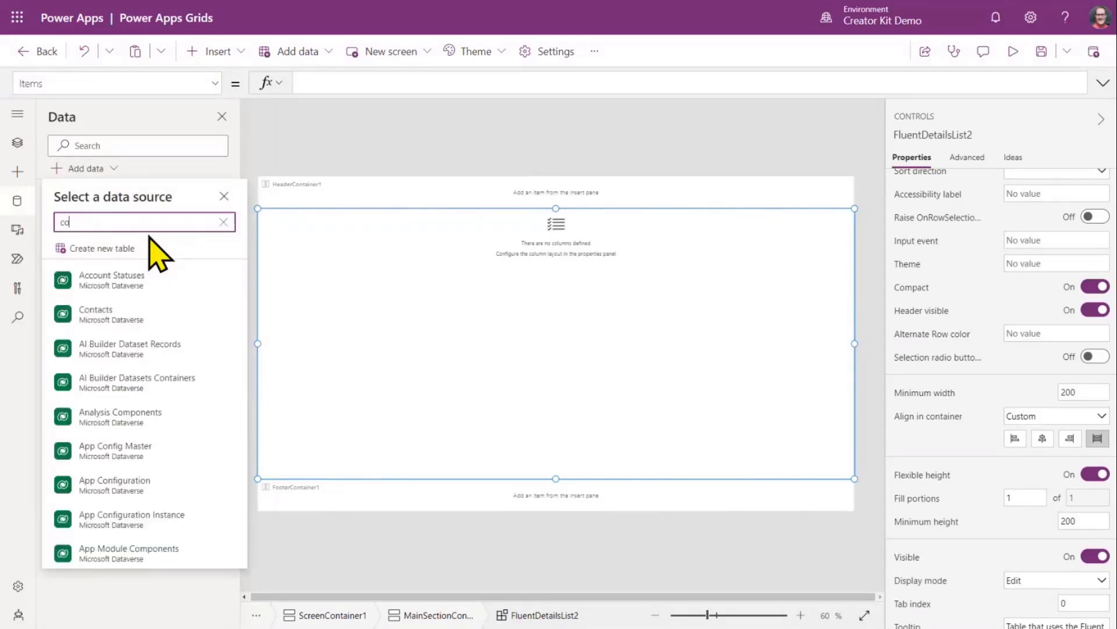
{"action": "left_click", "coordinate": [143, 281]}
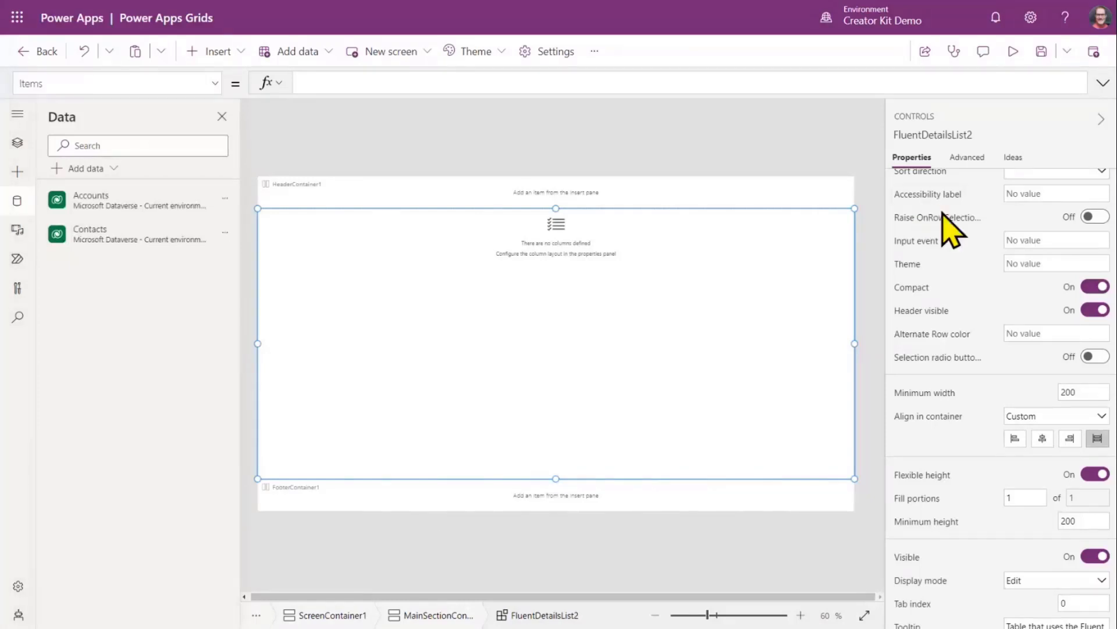
- Set the details list's Items property to Filter(Accounts,Industry<>Blank())
{"action": "scroll", "coordinate": [952, 230], "scroll_direction": "up", "scroll_amount": 4}
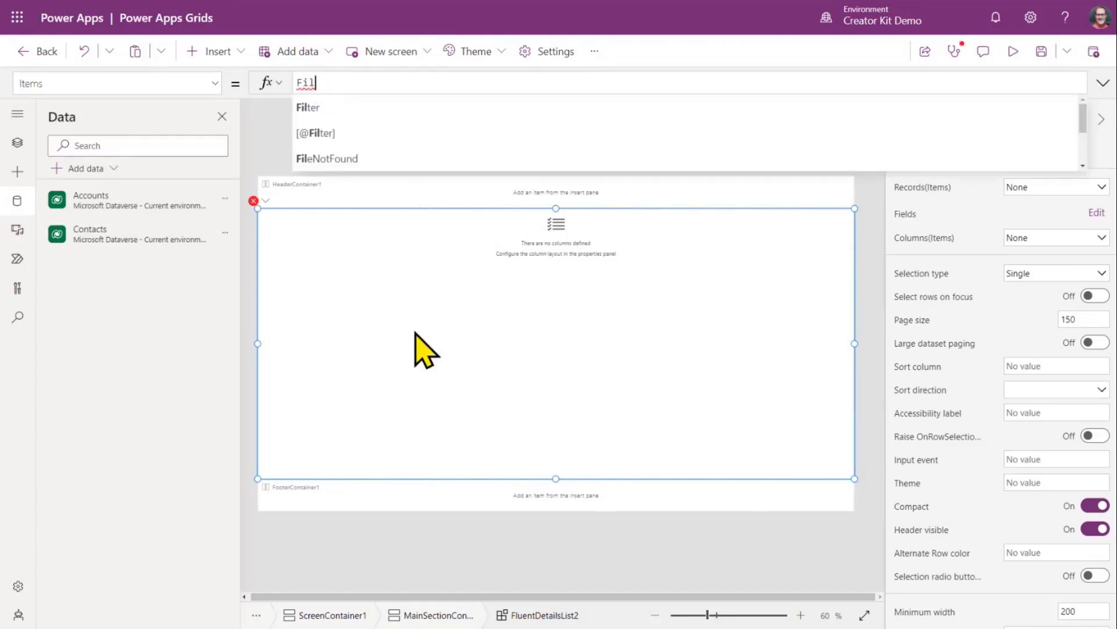
{"action": "type", "text": "ter"}
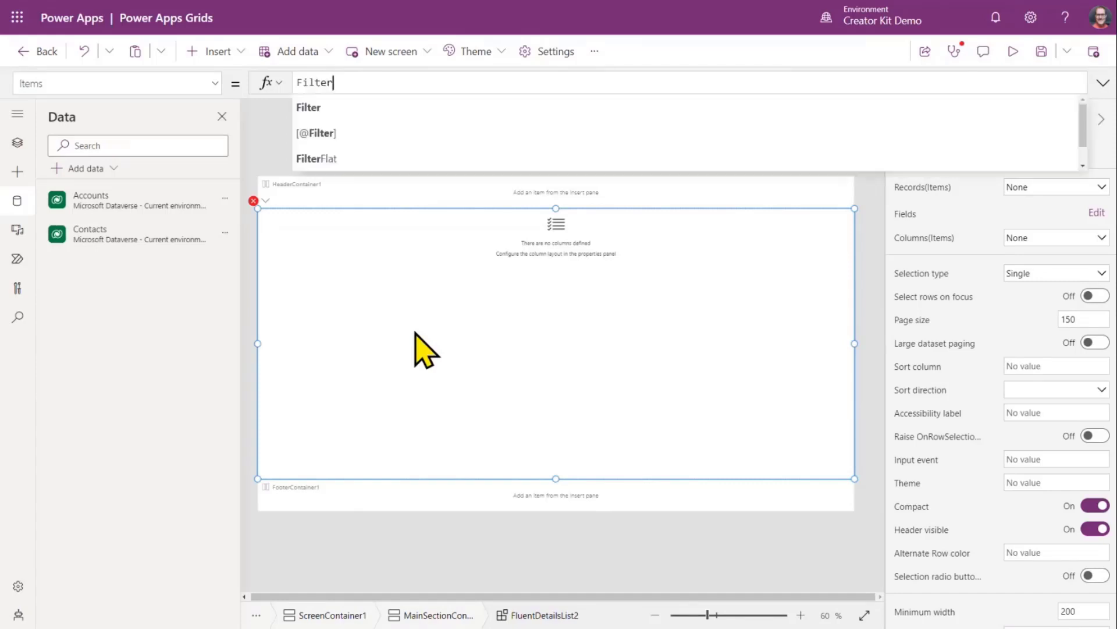
{"action": "type", "text": "(Accounts,Ind"}
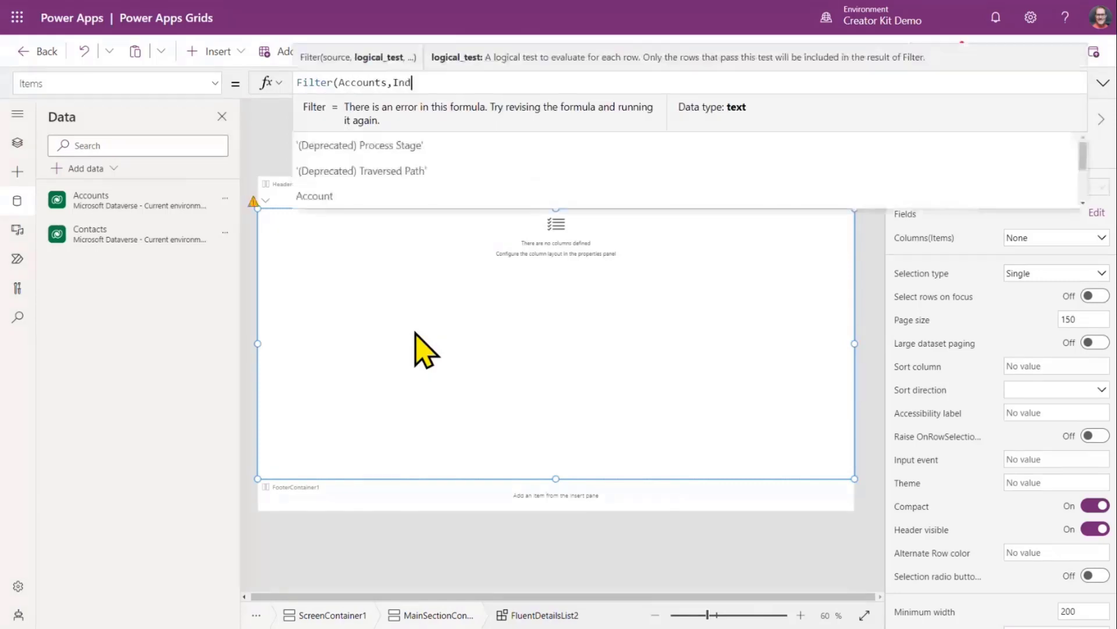
{"action": "type", "text": "ustry<>Blank()"}
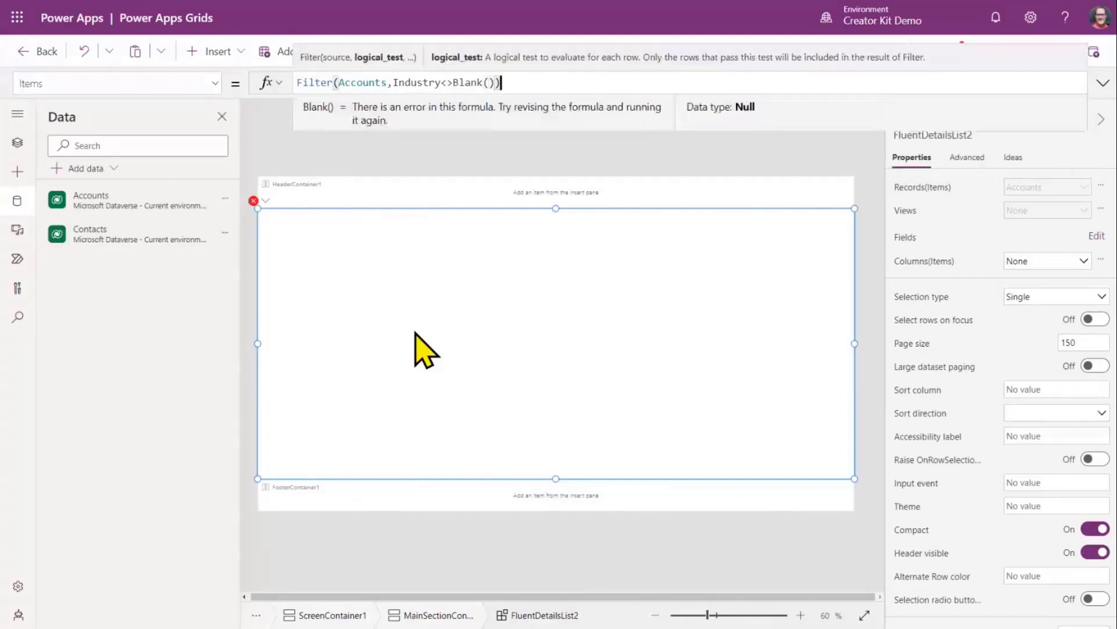
{"action": "type", "text": ")"}
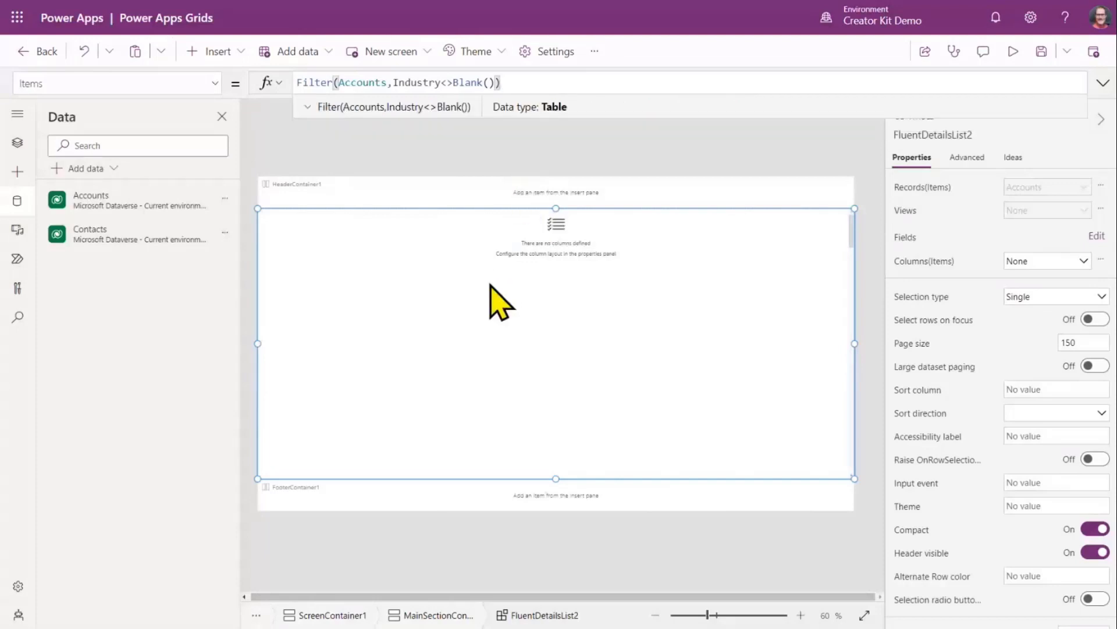
{"action": "triple_click", "coordinate": [299, 83]}
{"action": "left_click", "coordinate": [310, 108]}
{"action": "left_click_drag", "start_coordinate": [313, 296], "coordinate": [439, 354]}
{"action": "left_click", "coordinate": [438, 354]}
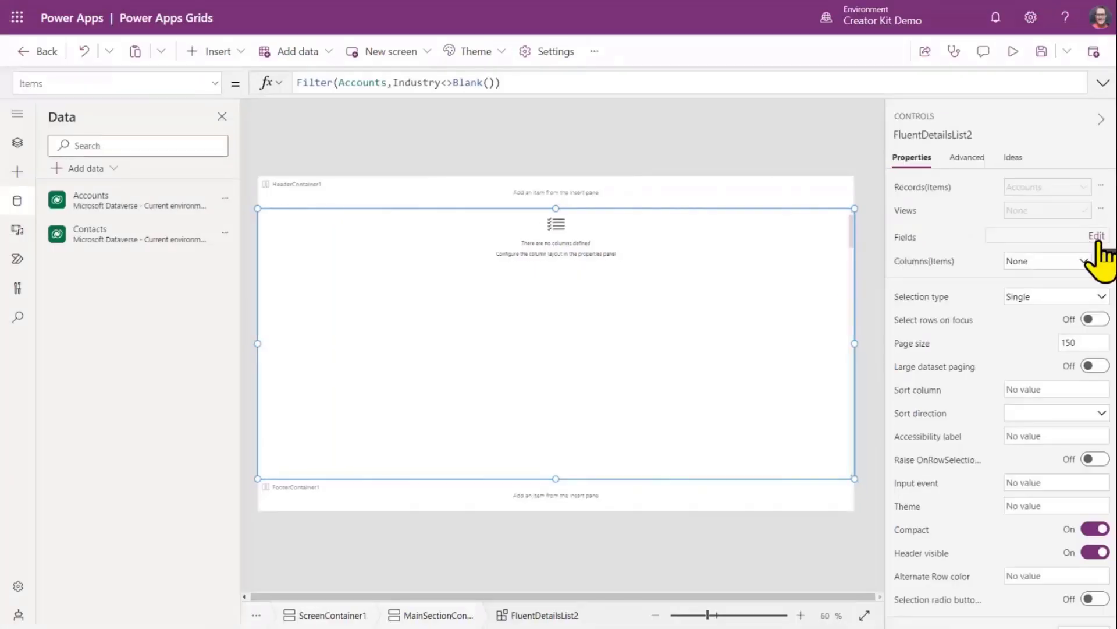
- Add the Industry field to the details list's fields
{"action": "left_click", "coordinate": [1097, 236]}
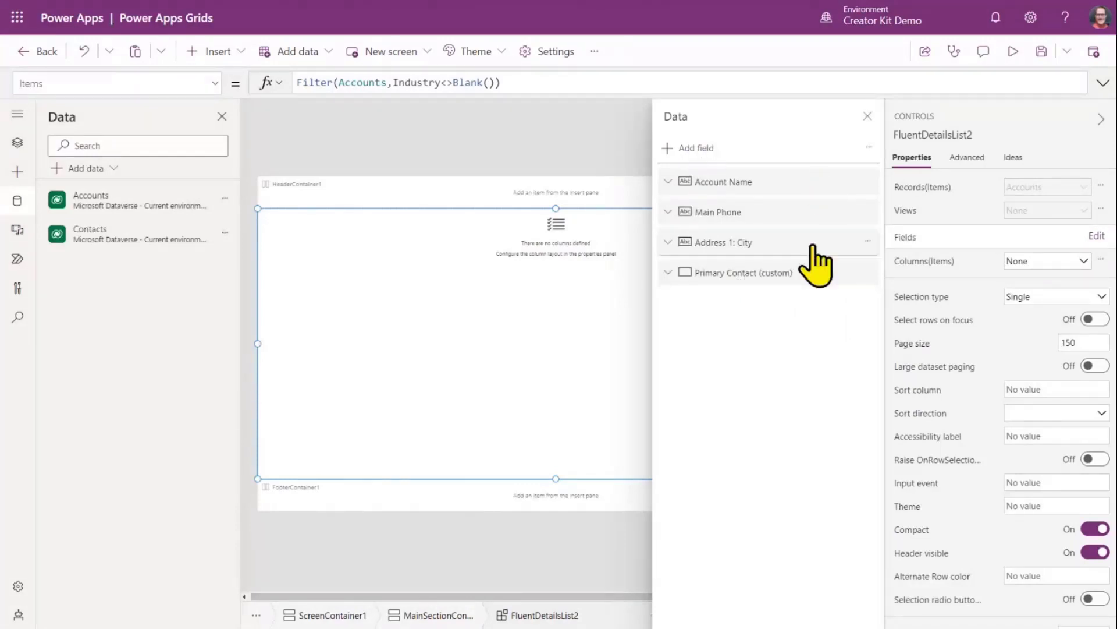
{"action": "left_click", "coordinate": [696, 149]}
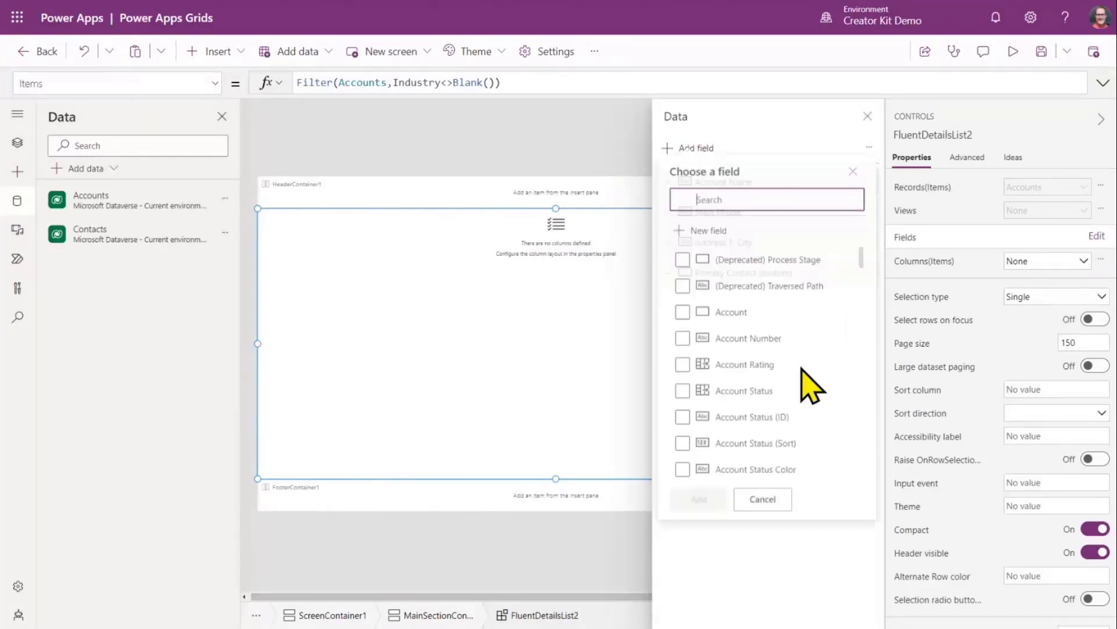
{"action": "type", "text": "ind"}
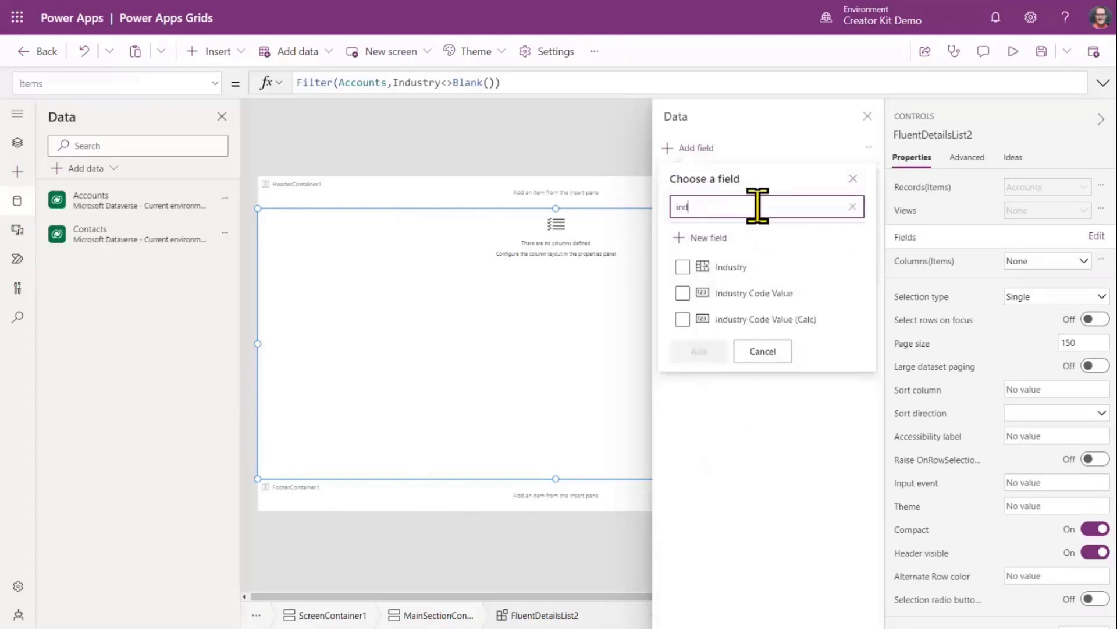
{"action": "left_click", "coordinate": [722, 267]}
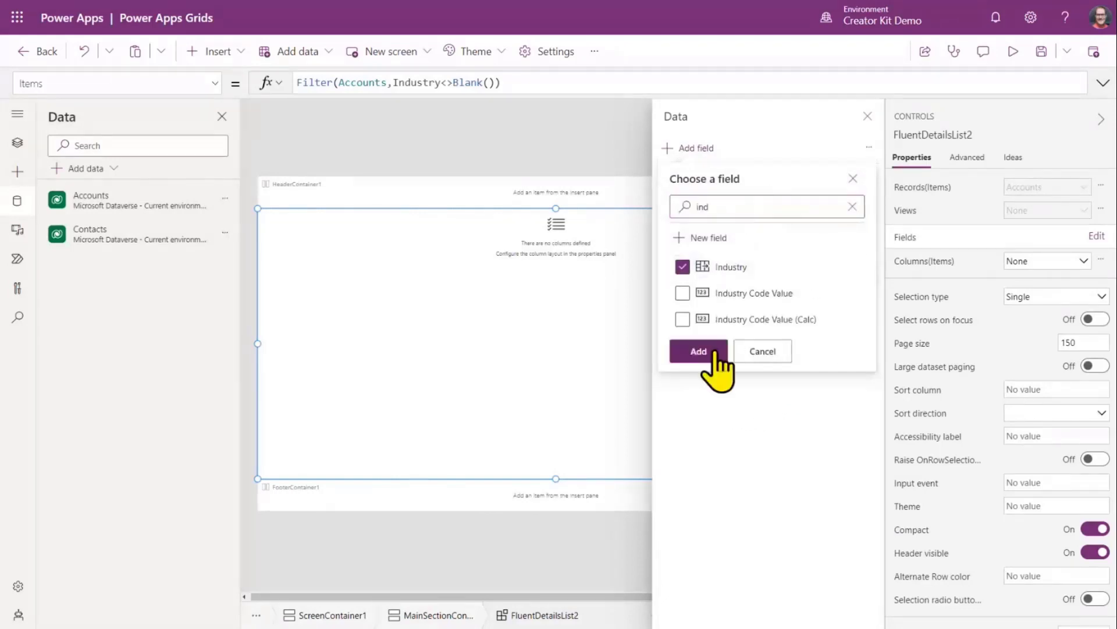
{"action": "left_click", "coordinate": [713, 351]}
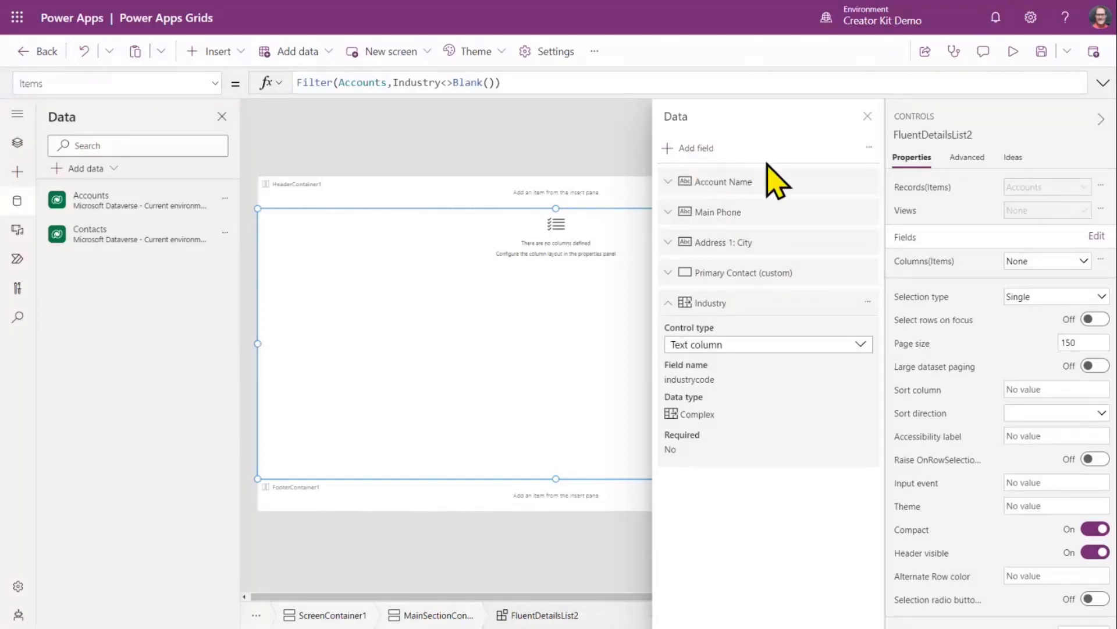
- Search the fields available to add for "tel" and close the field list without adding any
{"action": "left_click", "coordinate": [713, 150]}
{"action": "type", "text": "tel"}
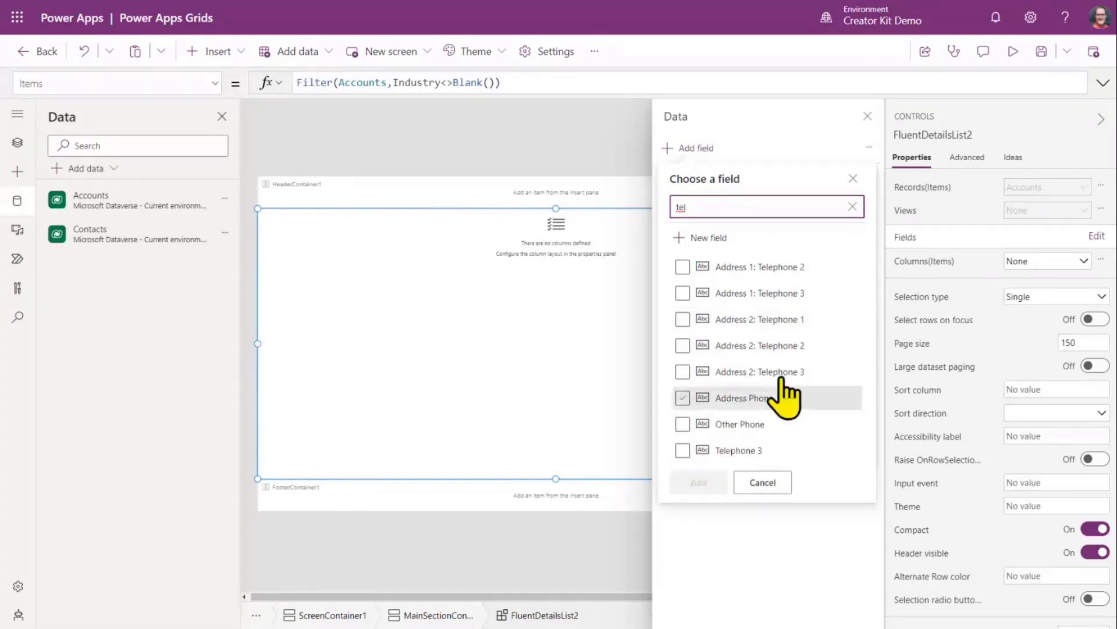
{"action": "left_click", "coordinate": [852, 207]}
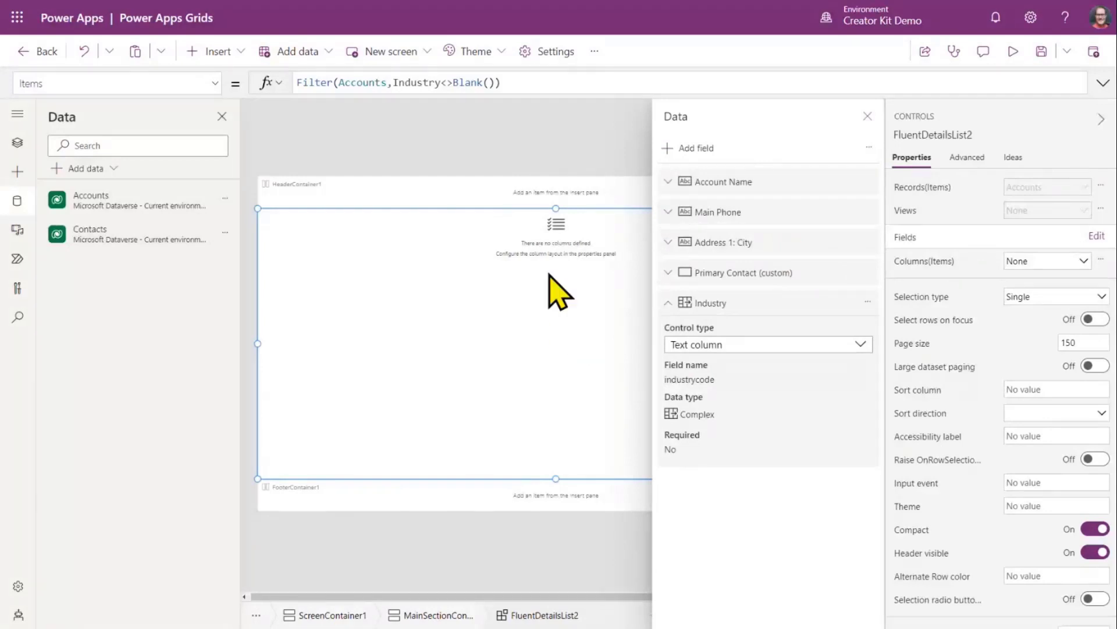
{"action": "left_click", "coordinate": [867, 116]}
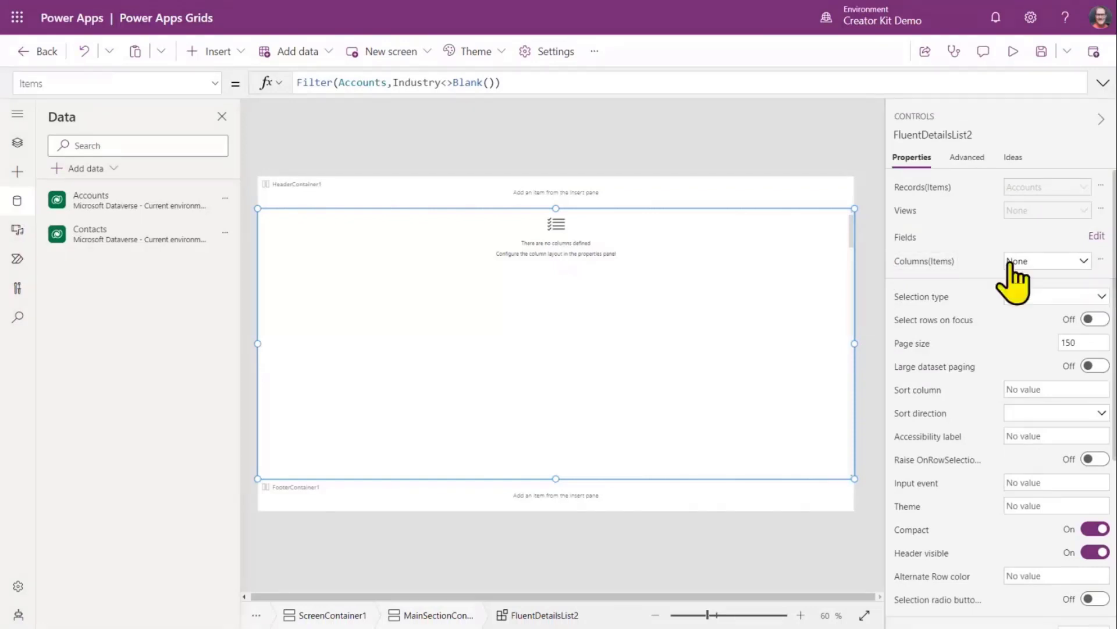
- Enter an empty multi-line Table() formula in the details list's columns_Items property
{"action": "left_click", "coordinate": [937, 263]}
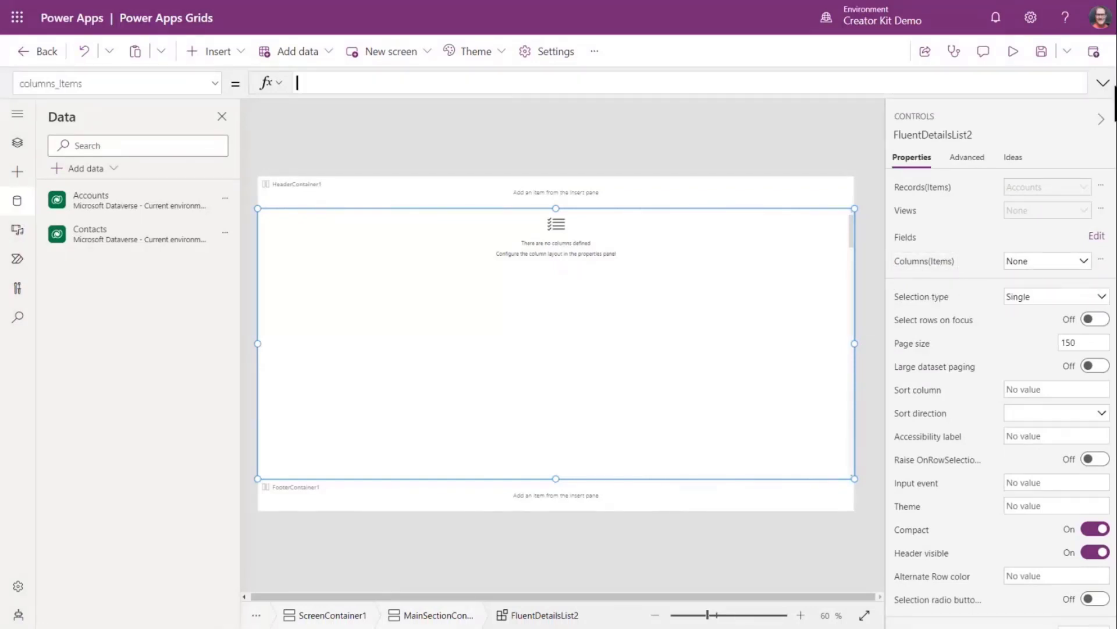
{"action": "left_click", "coordinate": [1103, 83]}
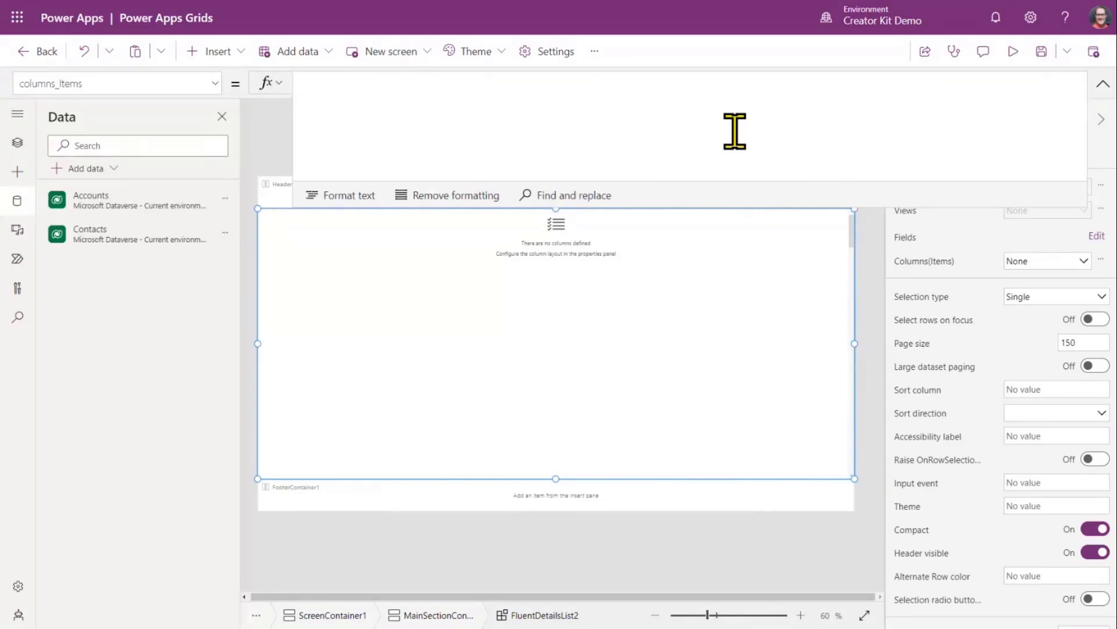
{"action": "type", "text": "Table("}
{"action": "key", "text": "shift+Return"}
{"action": "type", "text": ")"}
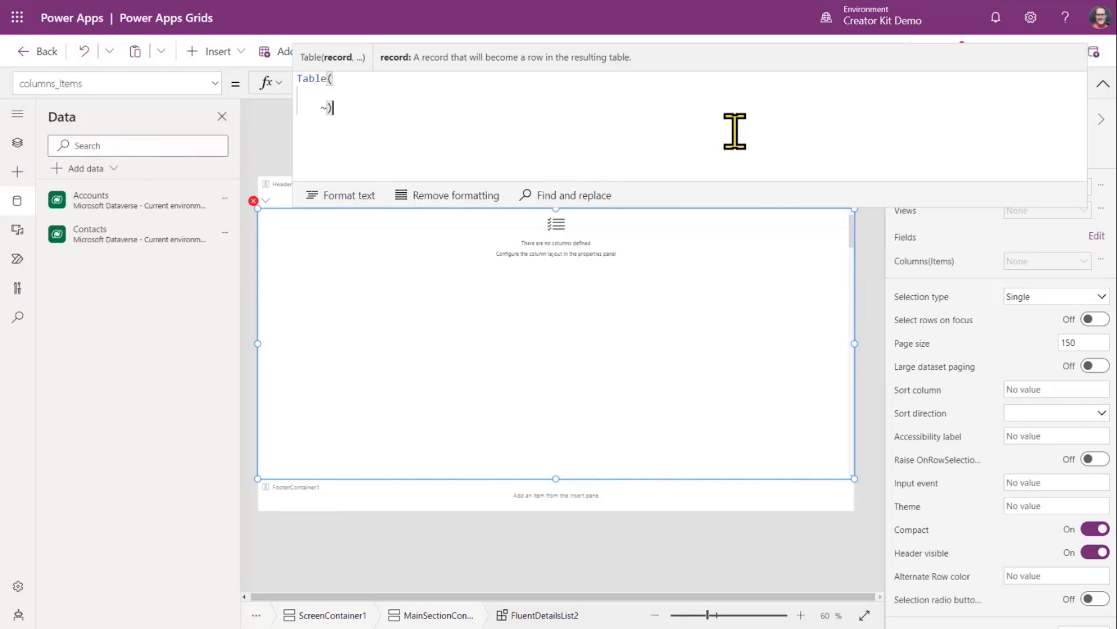
{"action": "key", "text": "BackSpace"}
{"action": "key", "text": "BackSpace"}
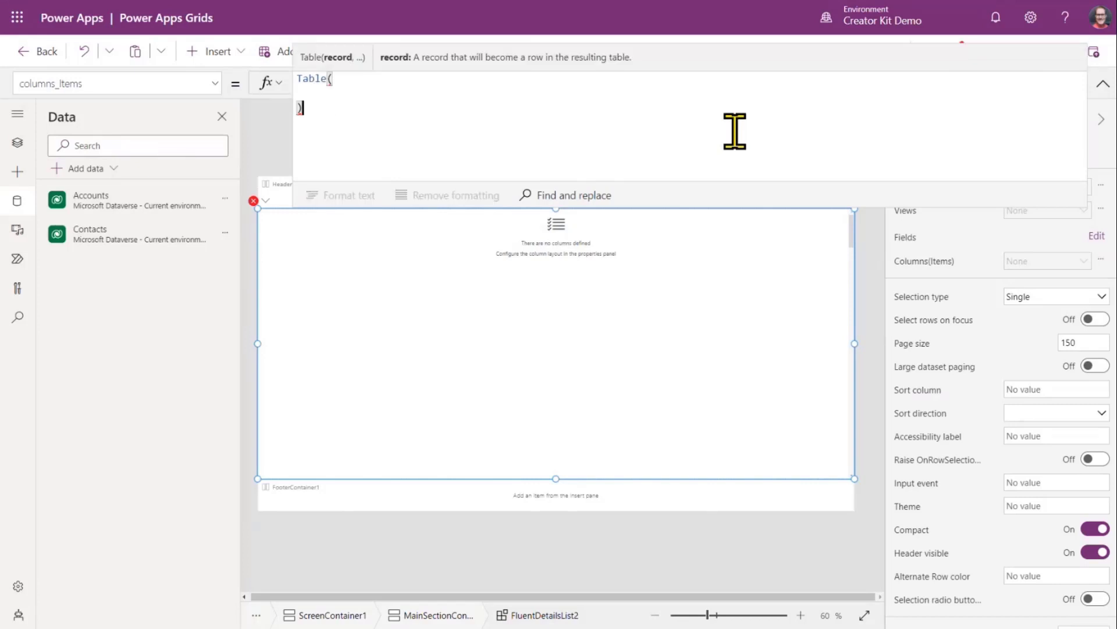
{"action": "type", "text": ")"}
{"action": "left_click", "coordinate": [420, 92]}
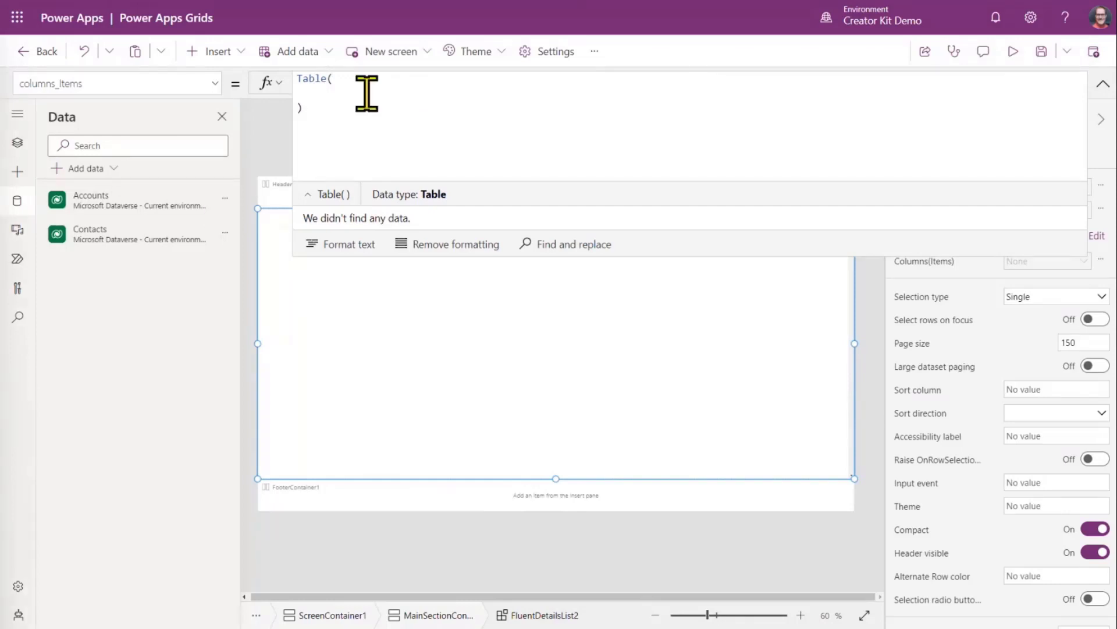
- Paste column records for Account and Telephone into the Table formula, with Telephone using ColName "telephone1", ColWidth 200 and ColSortable true
{"action": "key", "text": "ctrl+v"}
{"action": "key", "text": "BackSpace"}
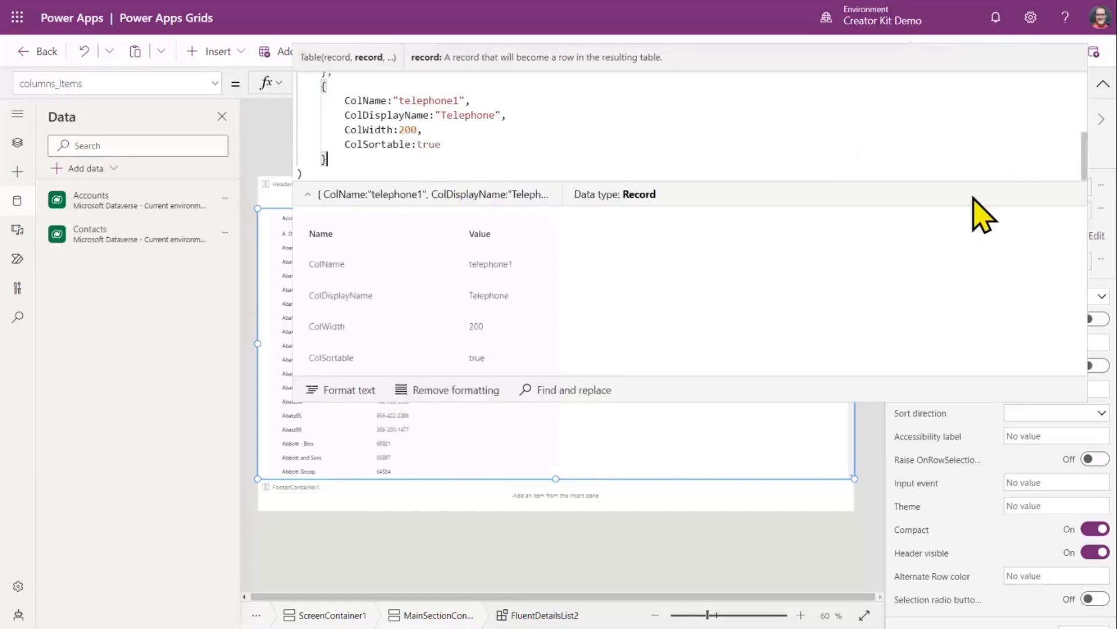
{"action": "left_click", "coordinate": [1103, 83]}
{"action": "left_click", "coordinate": [1102, 83]}
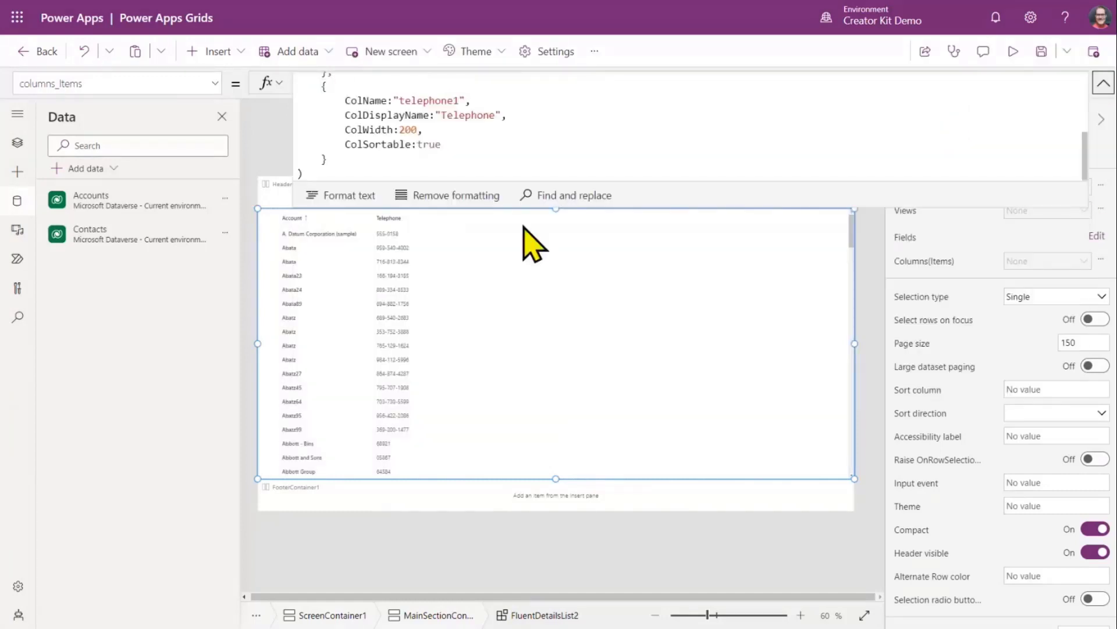
- Enlarge the columns_Items formula editor, examine the Account record's name, display name, width and remaining column properties, and collapse the editor
{"action": "left_click_drag", "start_coordinate": [522, 219], "coordinate": [500, 513]}
{"action": "left_click", "coordinate": [474, 352]}
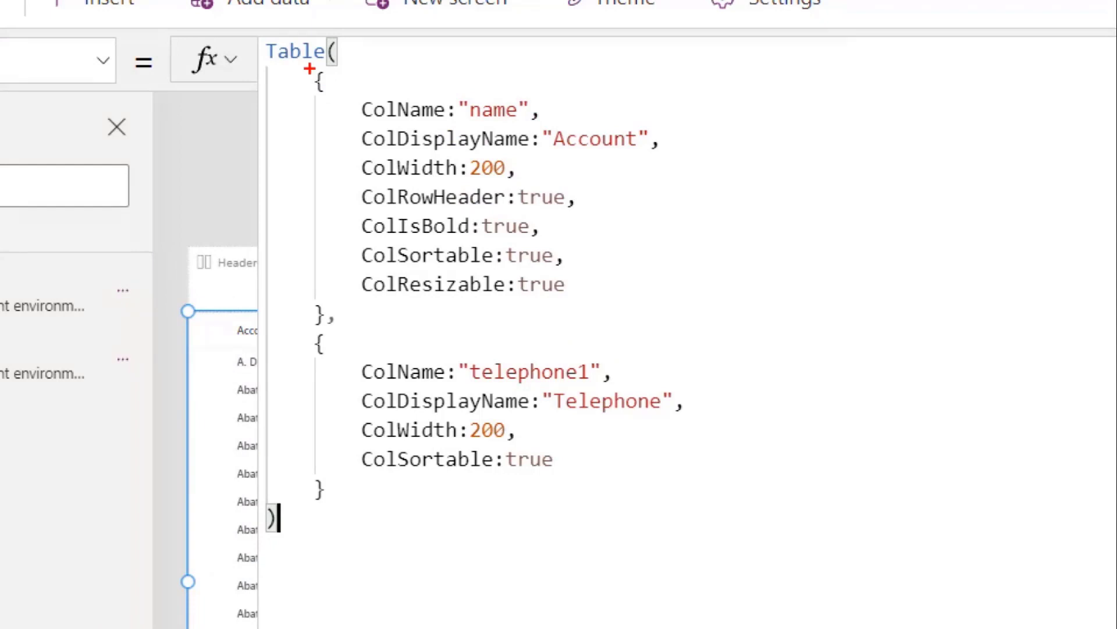
{"action": "left_click_drag", "start_coordinate": [309, 68], "coordinate": [770, 335]}
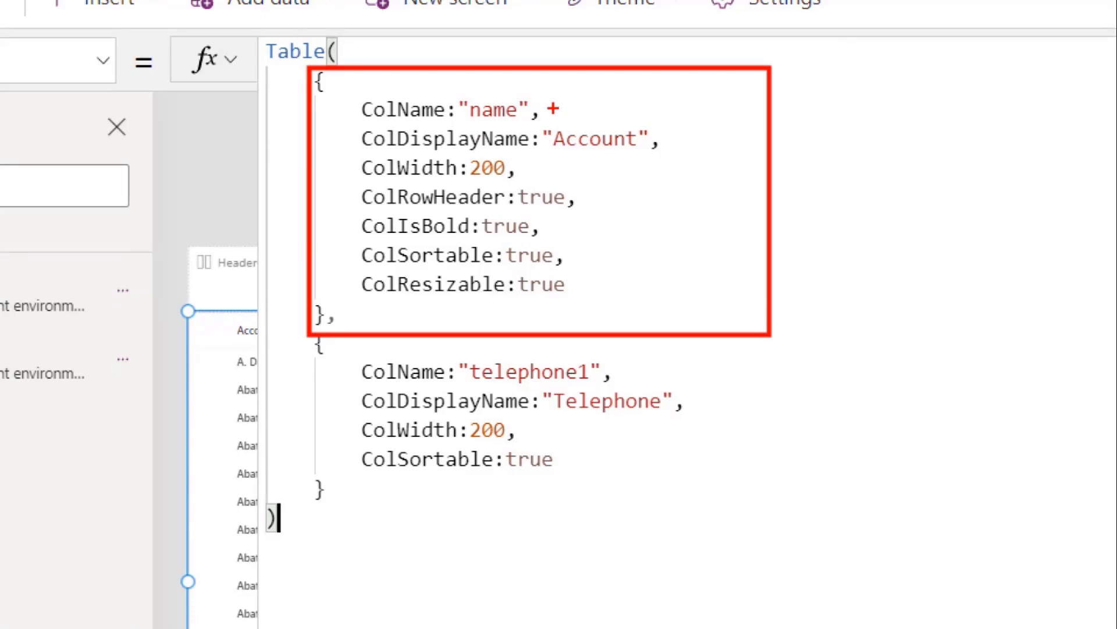
{"action": "left_click_drag", "start_coordinate": [553, 108], "coordinate": [692, 80]}
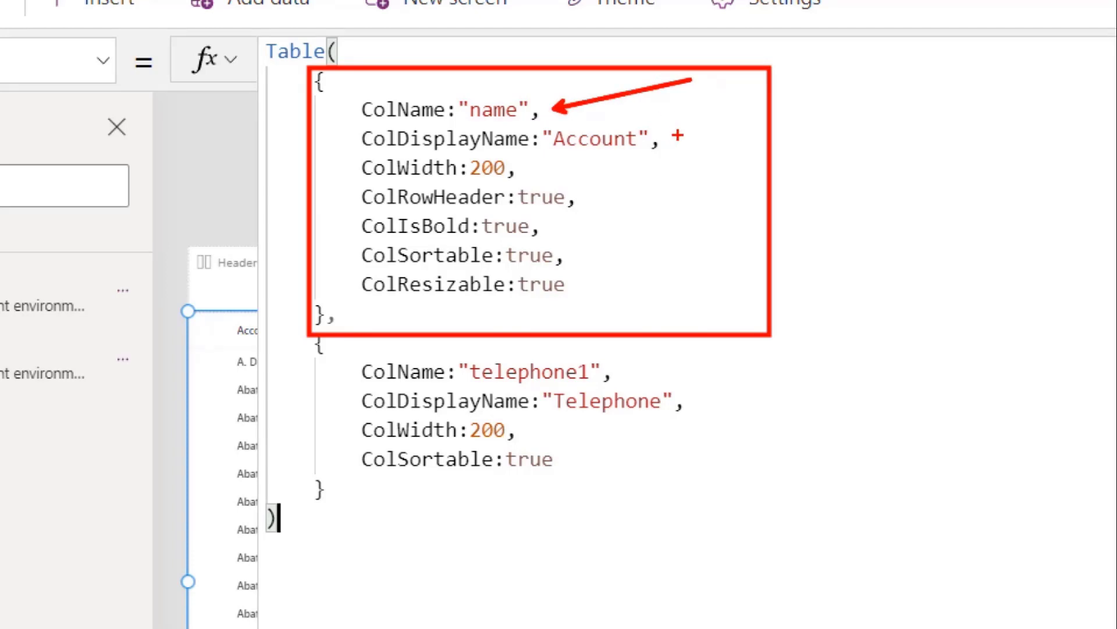
{"action": "left_click_drag", "start_coordinate": [675, 136], "coordinate": [774, 103]}
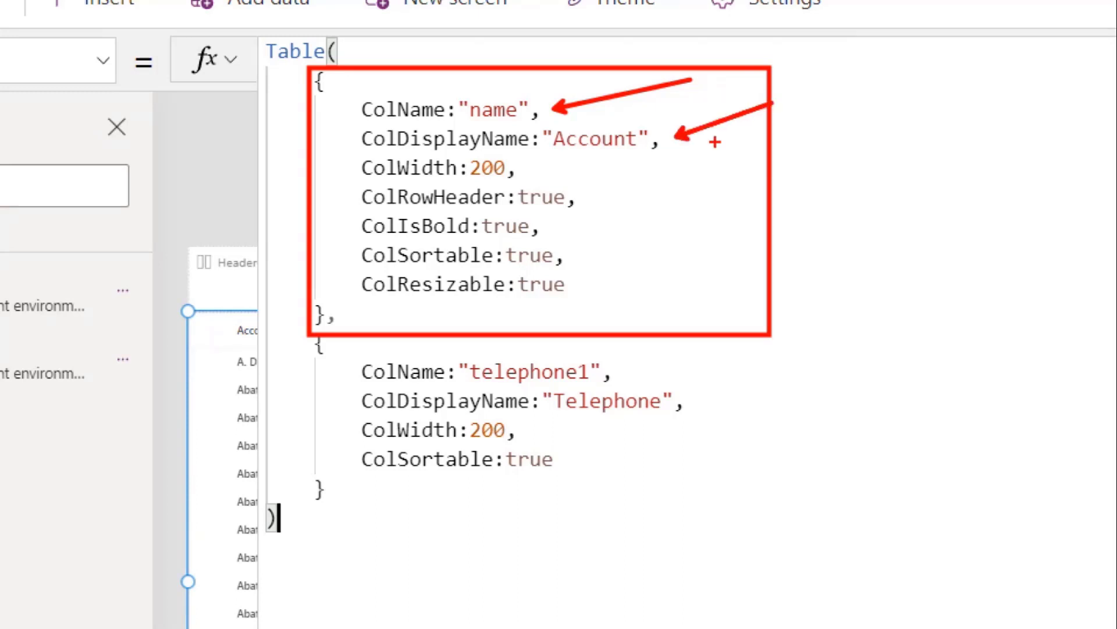
{"action": "left_click_drag", "start_coordinate": [548, 170], "coordinate": [639, 160]}
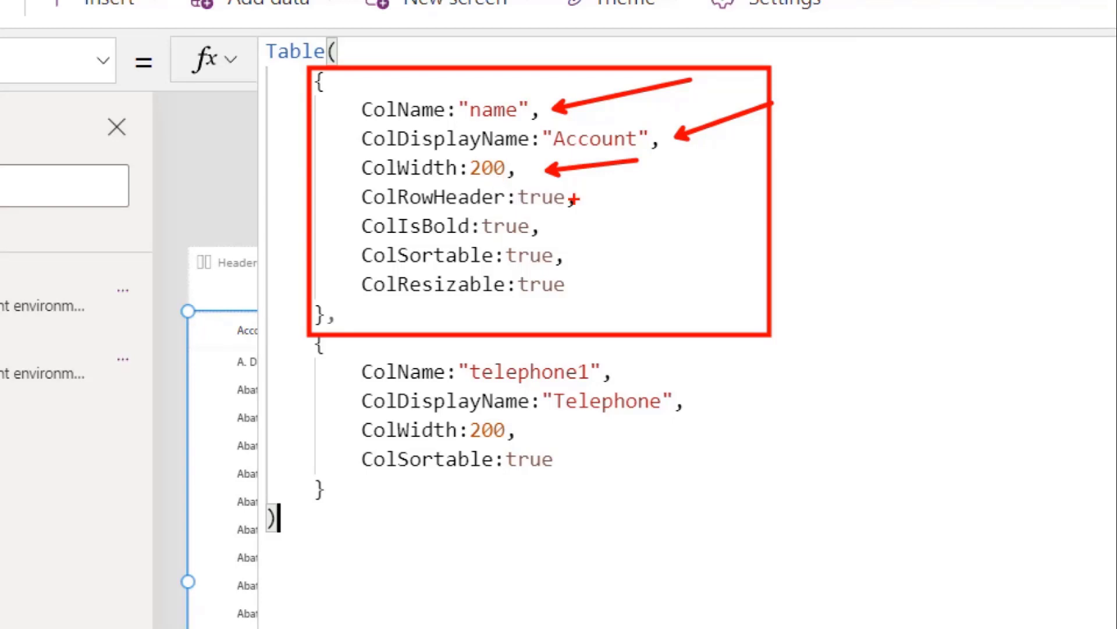
{"action": "mouse_move", "coordinate": [351, 186]}
{"action": "left_mouse_down"}
{"action": "mouse_move", "coordinate": [499, 274]}
{"action": "mouse_move", "coordinate": [756, 330]}
{"action": "mouse_move", "coordinate": [665, 306]}
{"action": "left_mouse_up"}
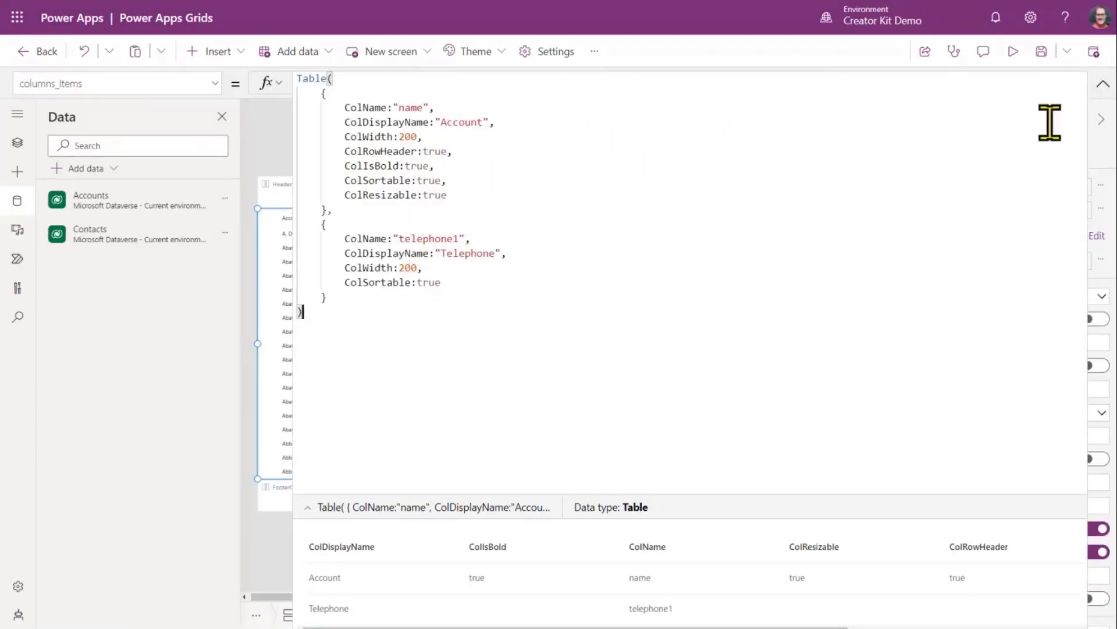
{"action": "left_click", "coordinate": [1102, 83]}
- Preview the app and test sorting the grid by the Account and Telephone columns
{"action": "left_click", "coordinate": [1014, 53]}
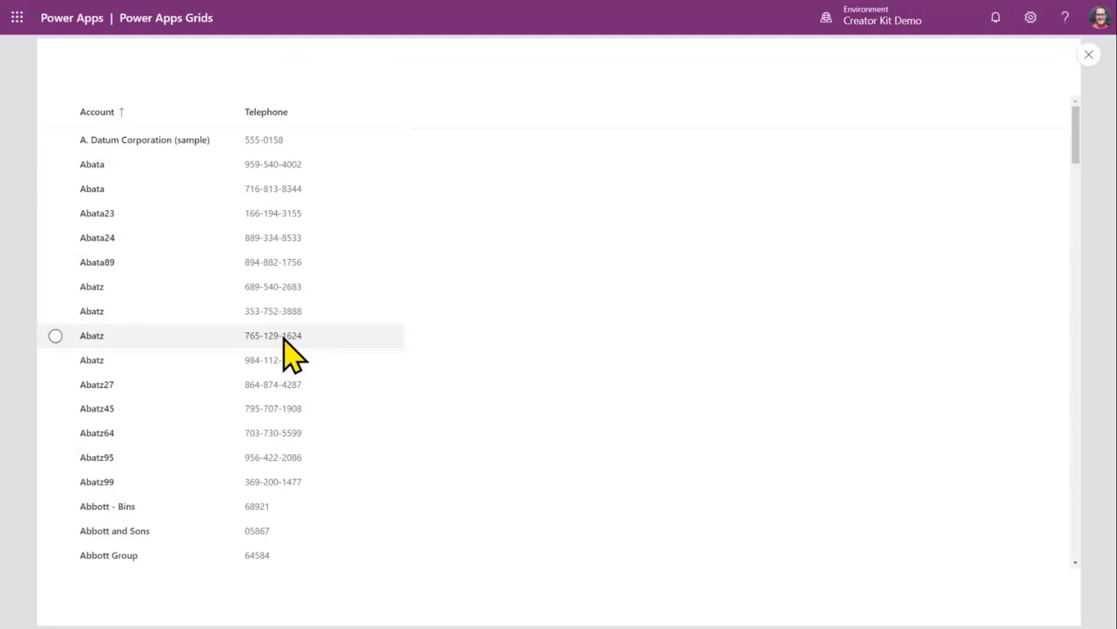
{"action": "left_click", "coordinate": [117, 115]}
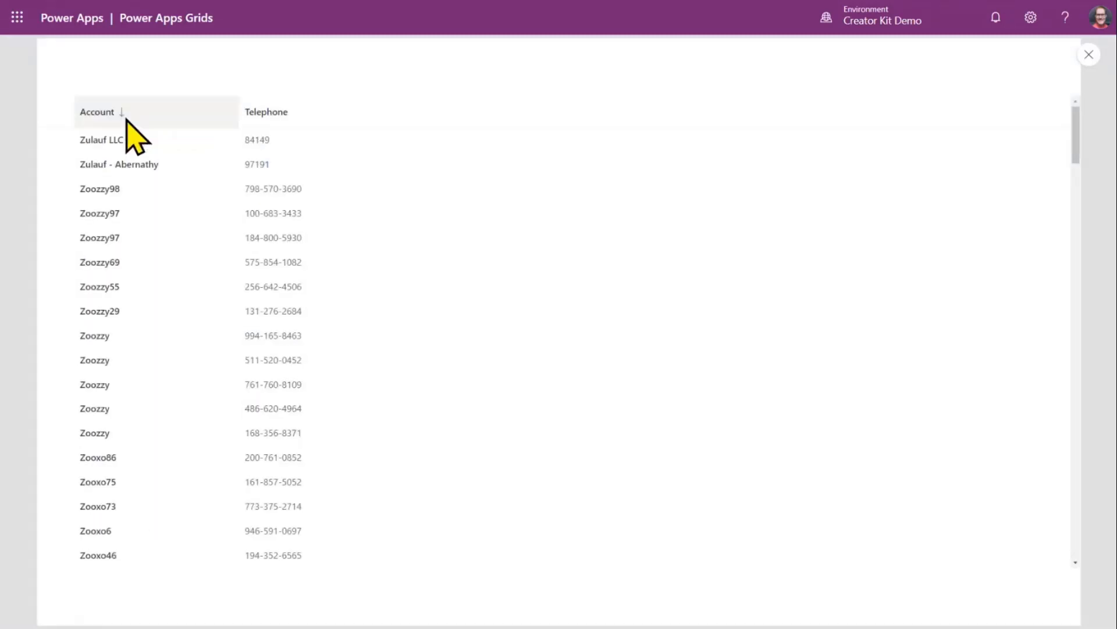
{"action": "left_click", "coordinate": [265, 114]}
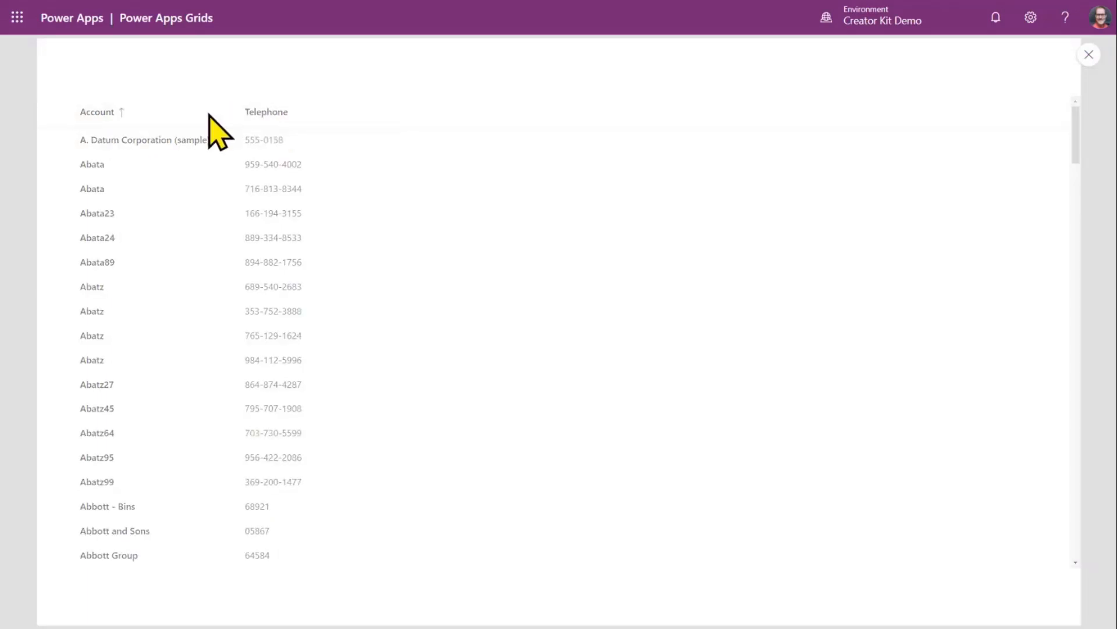
{"action": "left_click", "coordinate": [169, 114]}
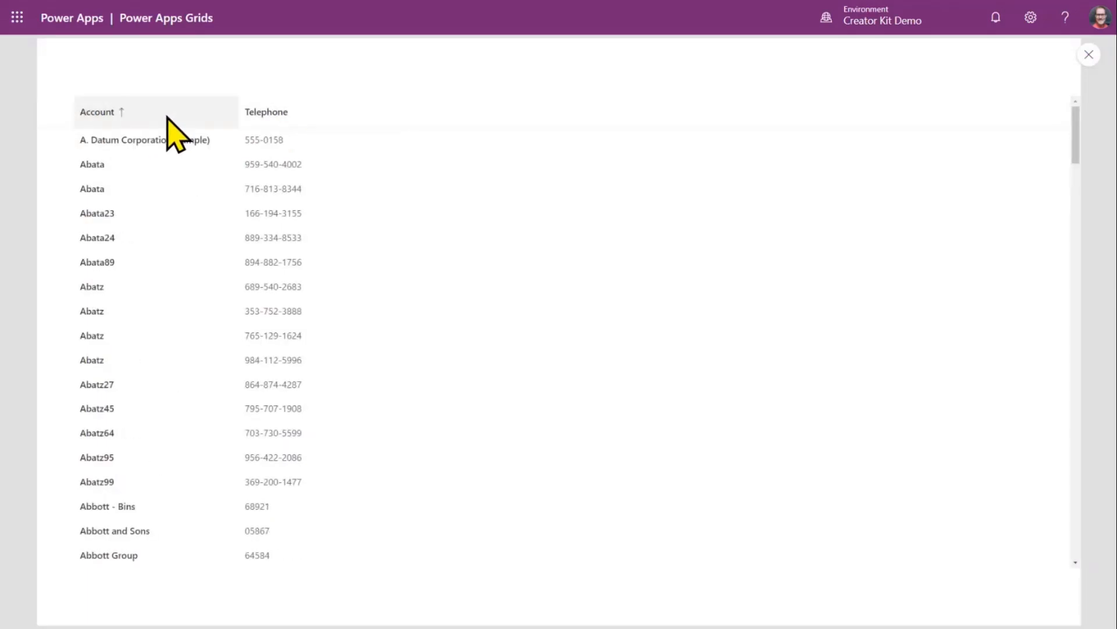
- Test widening the Account column in the preview, toggle its sort order several times, and exit the preview
{"action": "left_click_drag", "start_coordinate": [235, 112], "coordinate": [268, 110]}
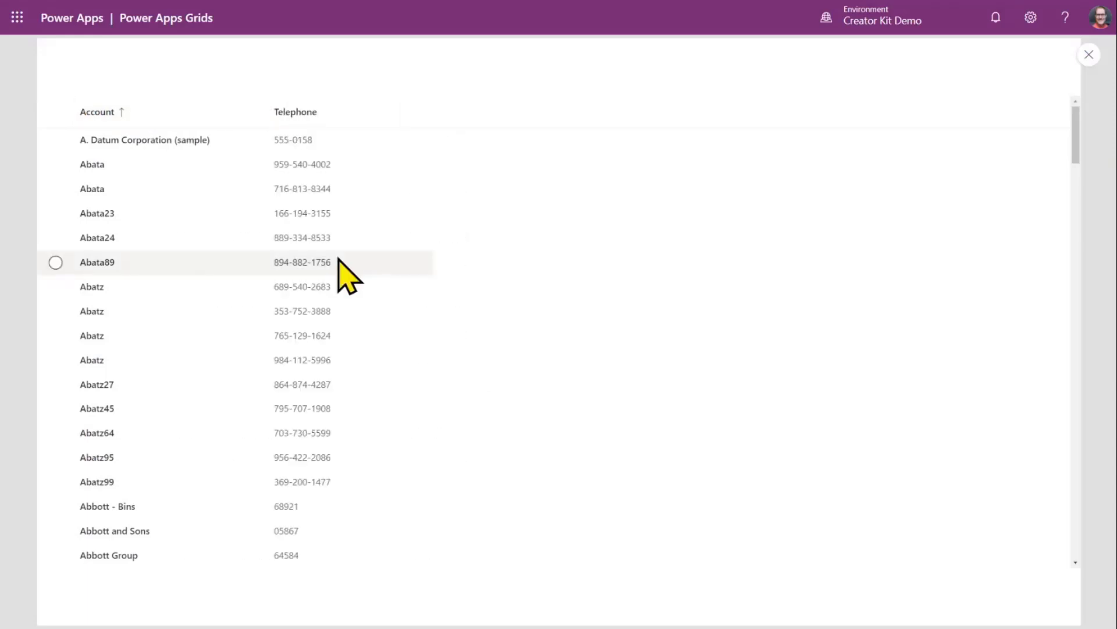
{"action": "left_click", "coordinate": [128, 113]}
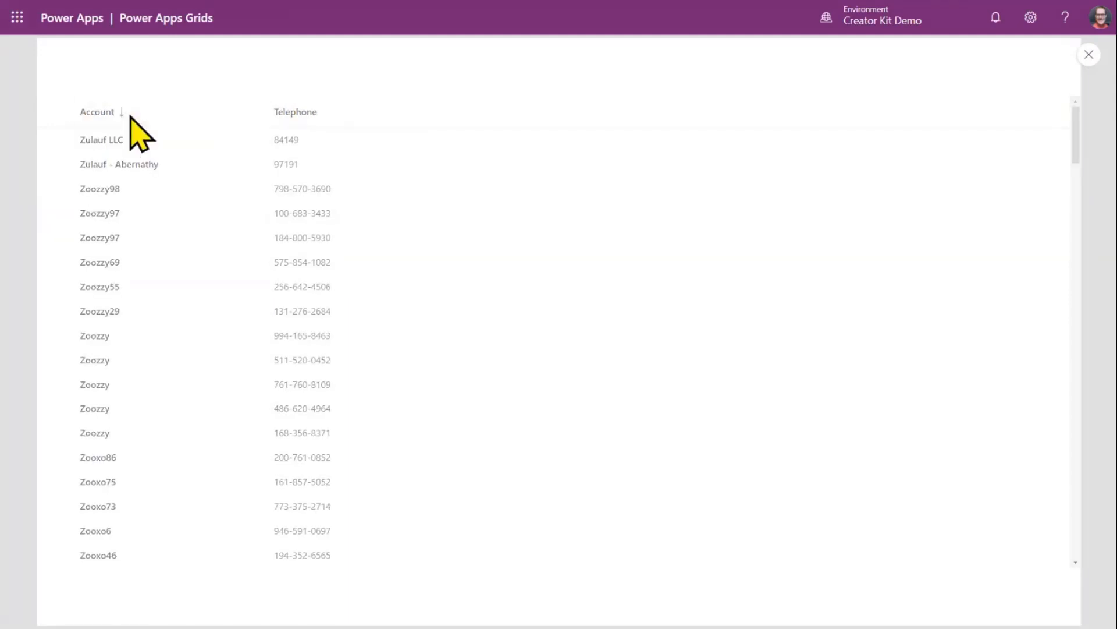
{"action": "left_click", "coordinate": [129, 117]}
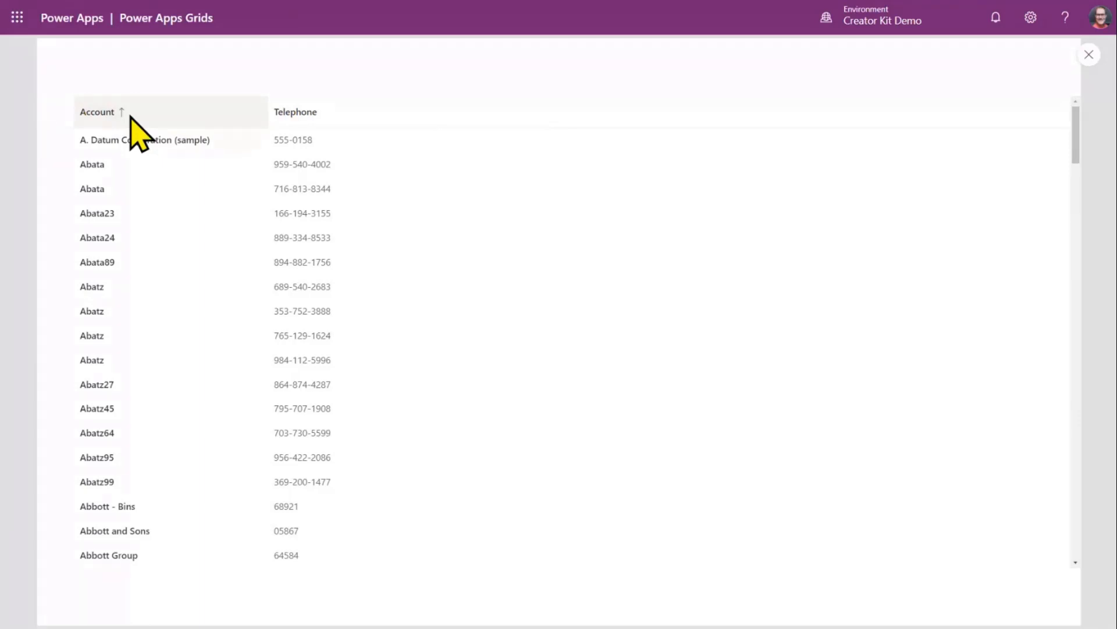
{"action": "left_click", "coordinate": [130, 116]}
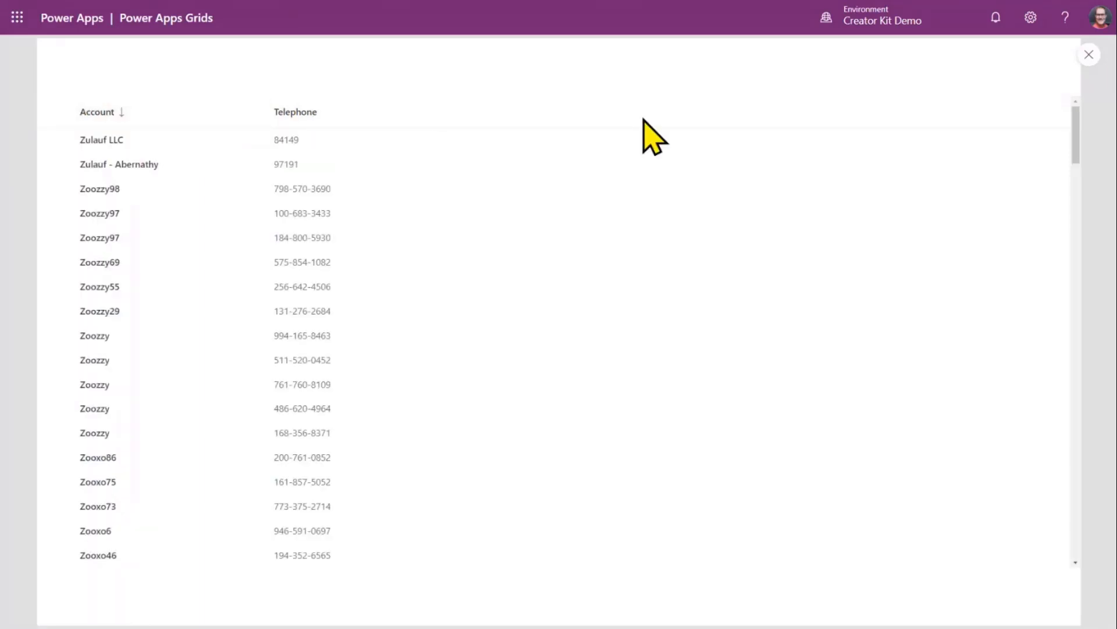
{"action": "left_click", "coordinate": [1089, 54]}
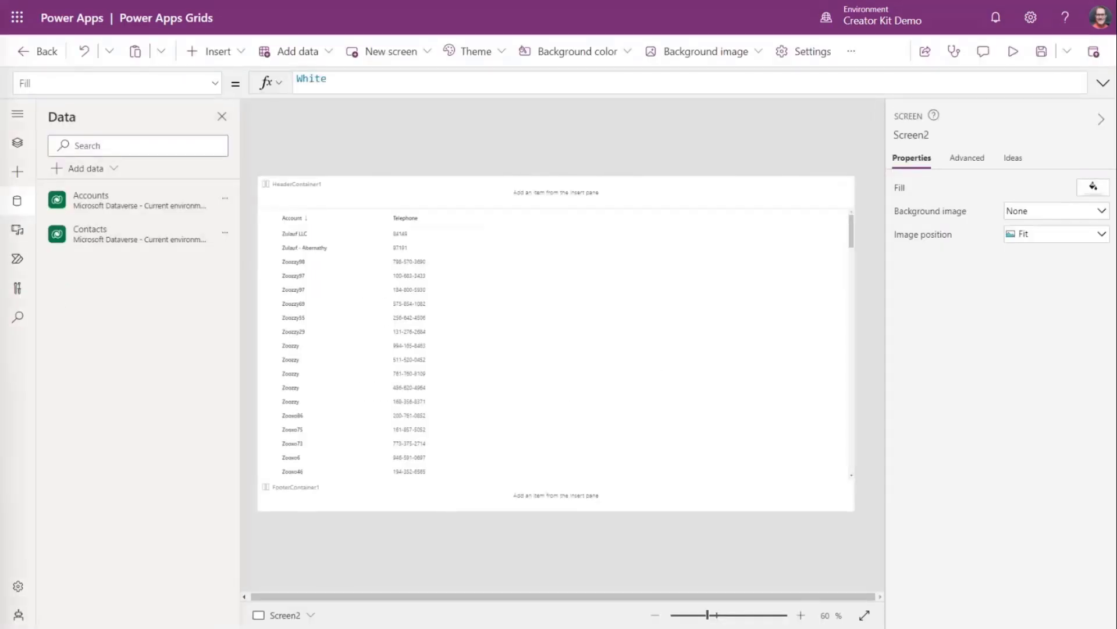
- Add industrycode, primarycontactid and description records to the details list's columns_Items formula, with ColSortBy "_primarycontactid_value" for Primary Contact and ColShowAsSubTextOf "name" for description
{"action": "left_click", "coordinate": [486, 357]}
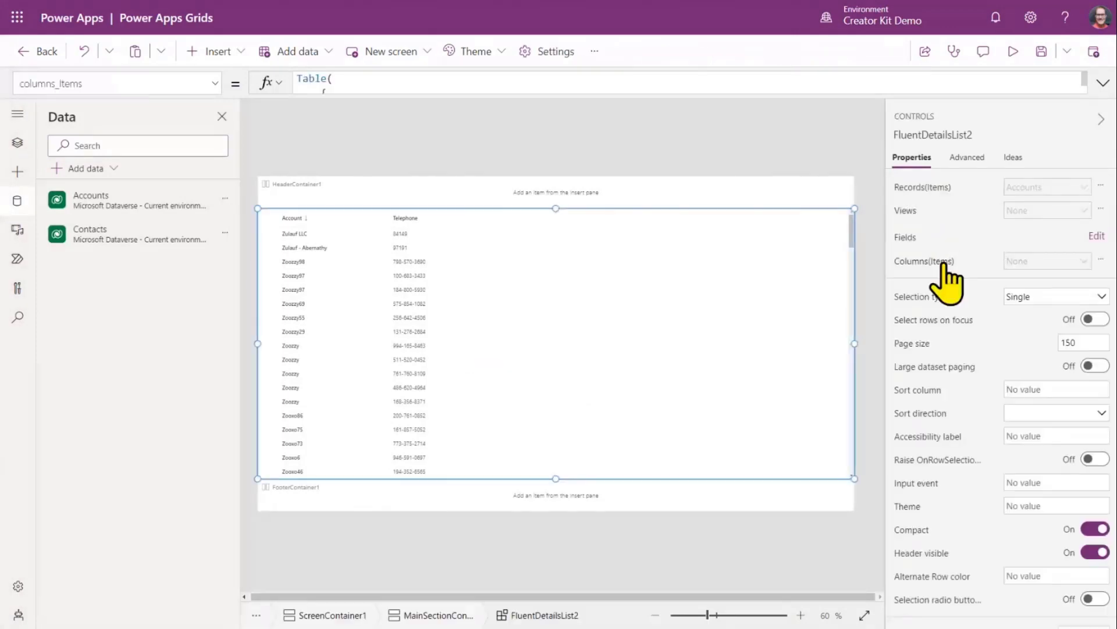
{"action": "left_click", "coordinate": [1103, 83]}
{"action": "left_click", "coordinate": [388, 297]}
{"action": "type", "text": ","}
{"action": "key", "text": "Return"}
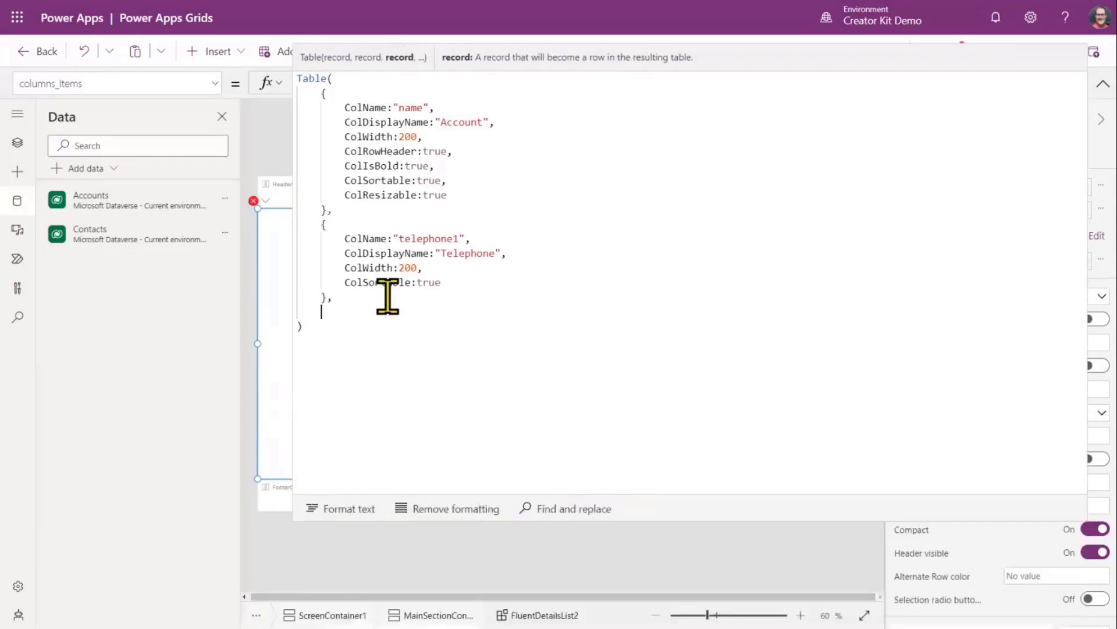
{"action": "type", "text": "{     ColName:\"industrycode\",     ColDisplayName:\"Industry\",     ColWidth:200,     ColSortable:true }, {     ColName:\"primarycontactid\",     ColDisplayName:\"Primary Contact\",     ColWidth:200,     ColSortable:true,     ColSortBy: \"_primarycontactid_value\" }, {     ColName:\"description\",     ColShowAsSubTextOf:\"name\" }"}
{"action": "left_click", "coordinate": [341, 240]}
{"action": "key", "text": "BackSpace"}
{"action": "key", "text": "BackSpace"}
{"action": "key", "text": "BackSpace"}
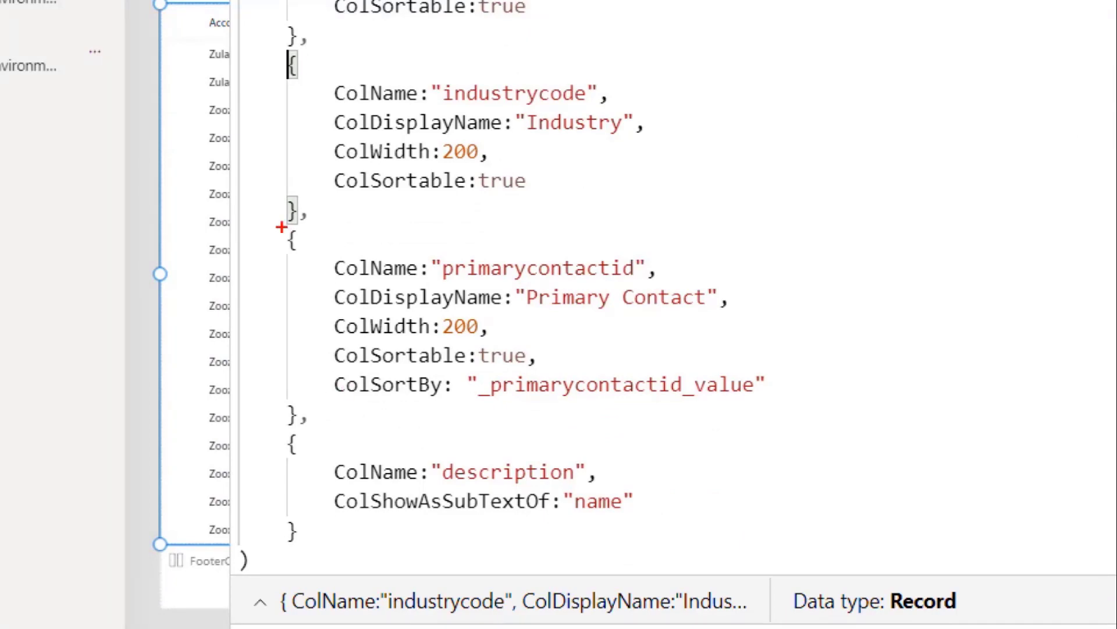
- Examine the Primary Contact record's ColName, ColDisplayName and ColSortBy settings, and collapse the formula editor
{"action": "left_click_drag", "start_coordinate": [670, 266], "coordinate": [804, 252]}
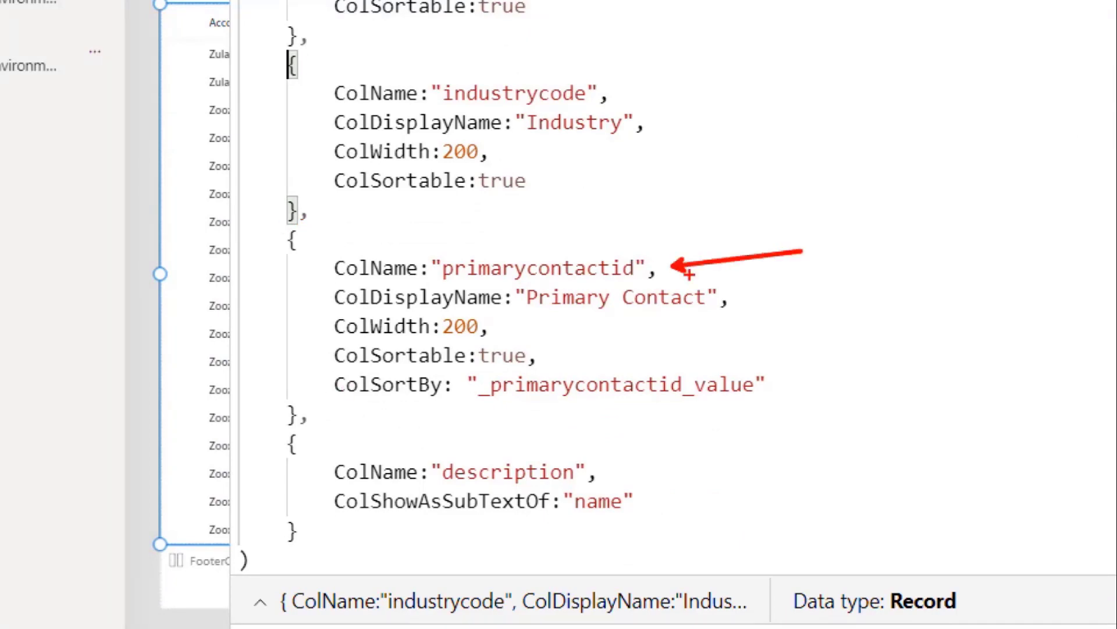
{"action": "left_click_drag", "start_coordinate": [754, 297], "coordinate": [943, 298]}
{"action": "mouse_move", "coordinate": [332, 367]}
{"action": "left_mouse_down"}
{"action": "mouse_move", "coordinate": [372, 398]}
{"action": "mouse_move", "coordinate": [818, 399]}
{"action": "left_mouse_up"}
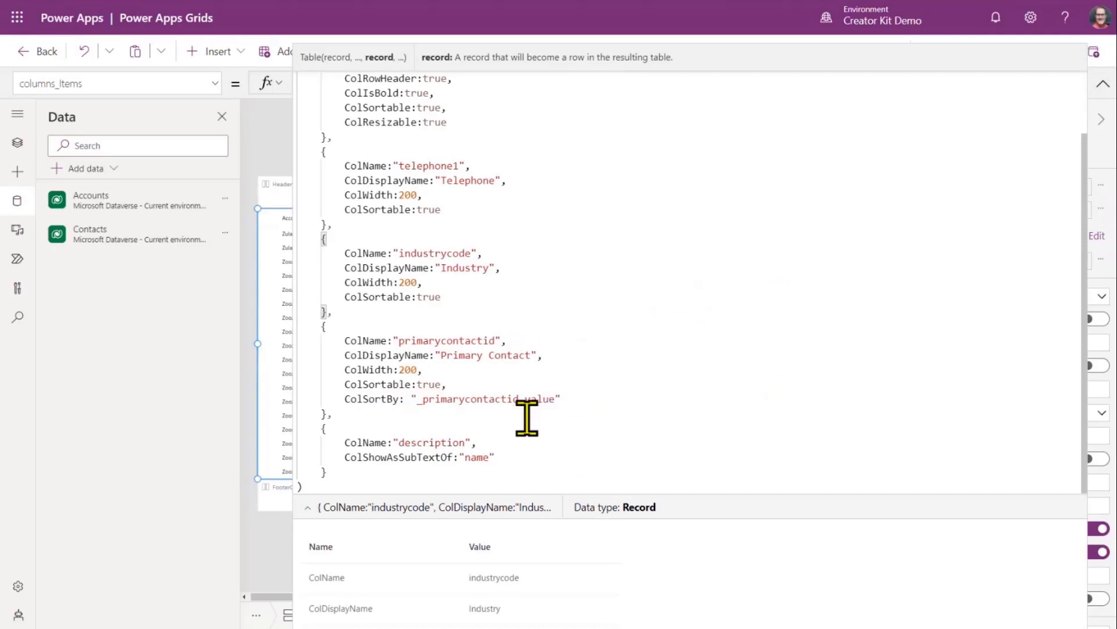
{"action": "left_click", "coordinate": [1103, 83]}
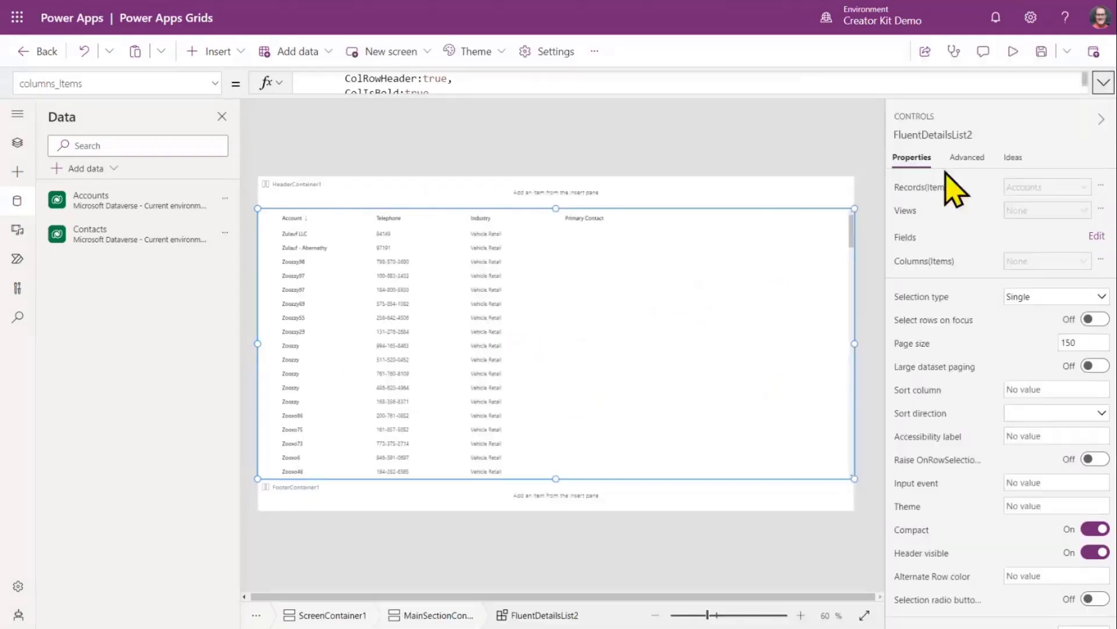
- Preview the app, test sorting the grid by Primary Contact, and exit the preview
{"action": "left_click", "coordinate": [1013, 52]}
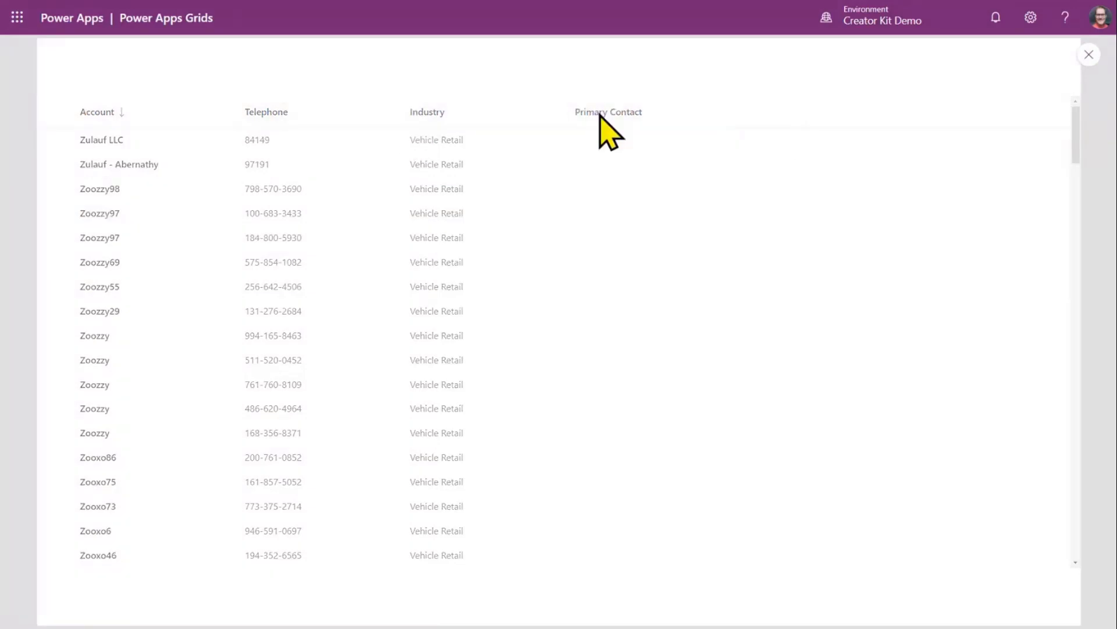
{"action": "left_click", "coordinate": [636, 117]}
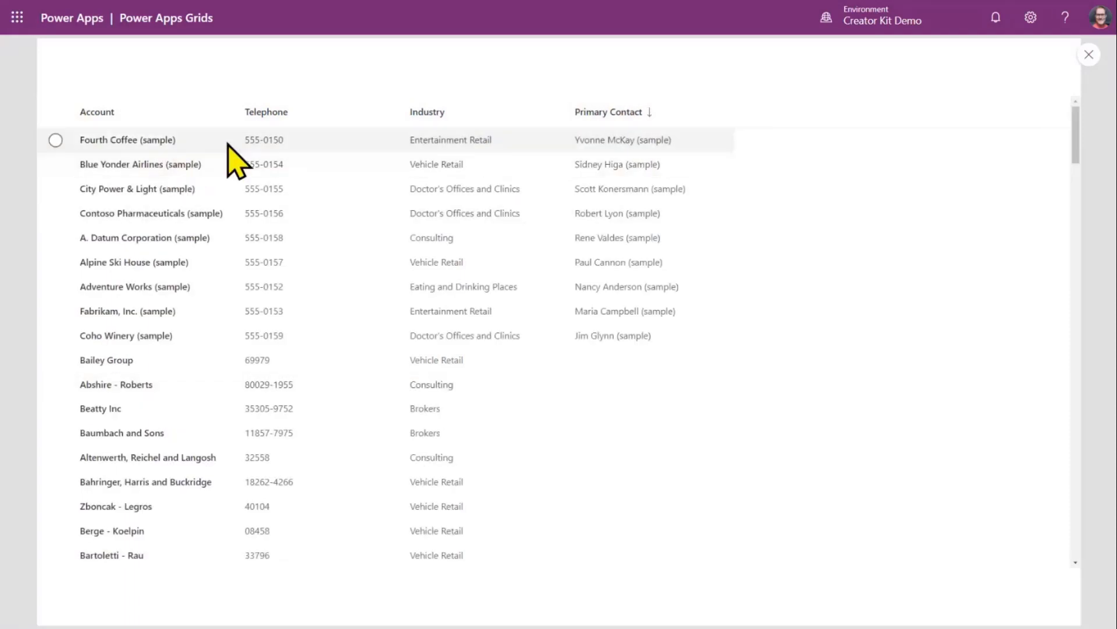
{"action": "left_click", "coordinate": [1089, 54]}
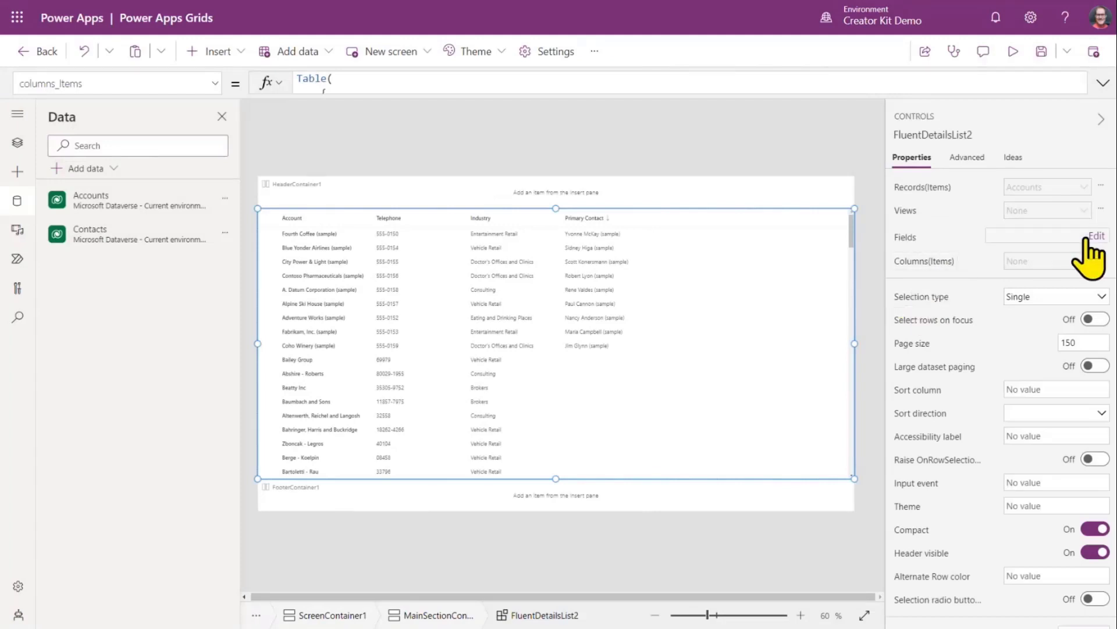
- Add the Description field to the details list's fields, finding it with the search text "desc"
{"action": "left_click", "coordinate": [1095, 237]}
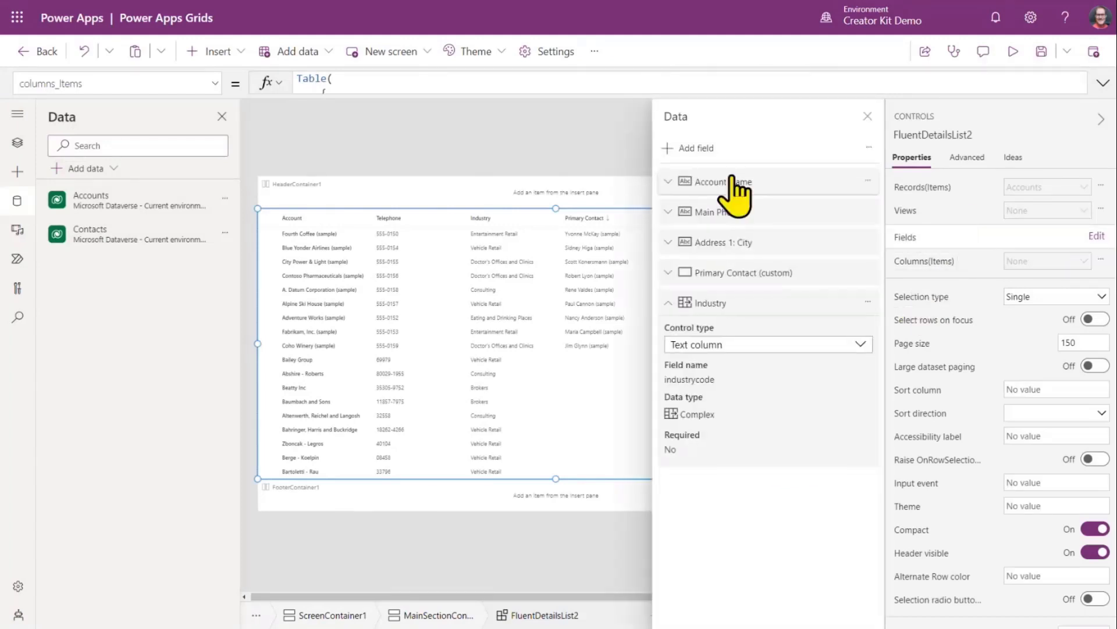
{"action": "left_click", "coordinate": [702, 150]}
{"action": "type", "text": "cesc"}
{"action": "left_click", "coordinate": [738, 266]}
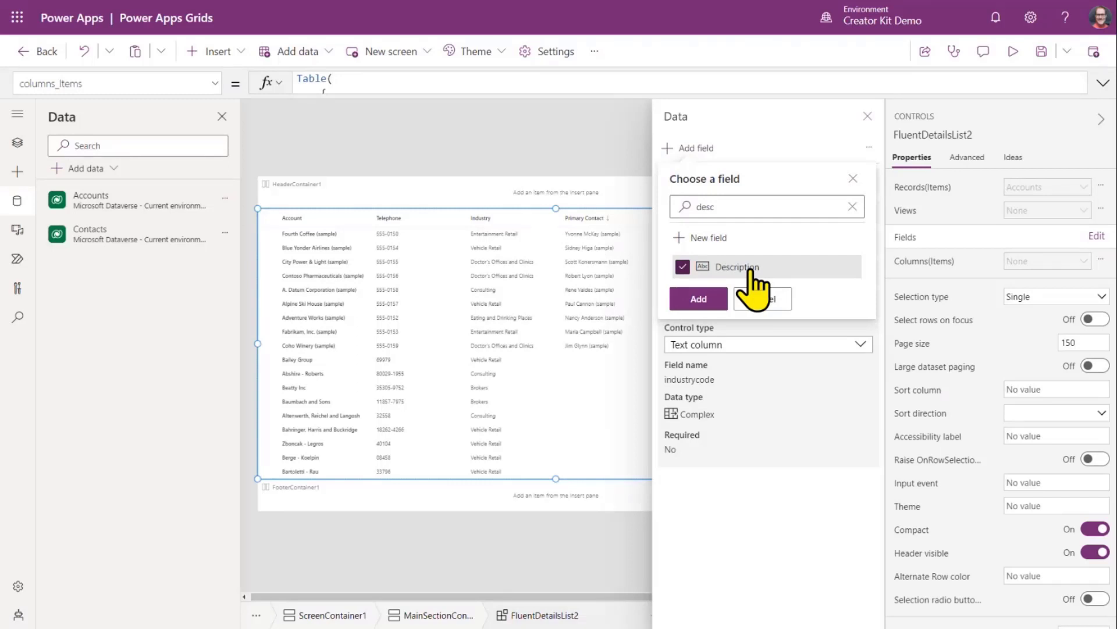
{"action": "left_click", "coordinate": [699, 299]}
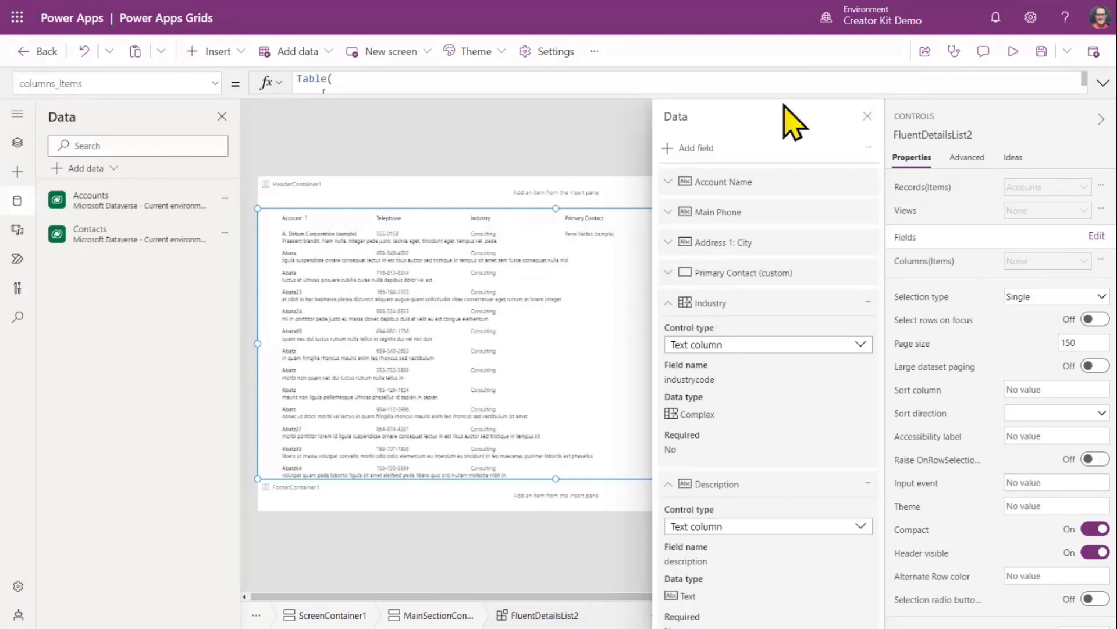
{"action": "left_click", "coordinate": [868, 116]}
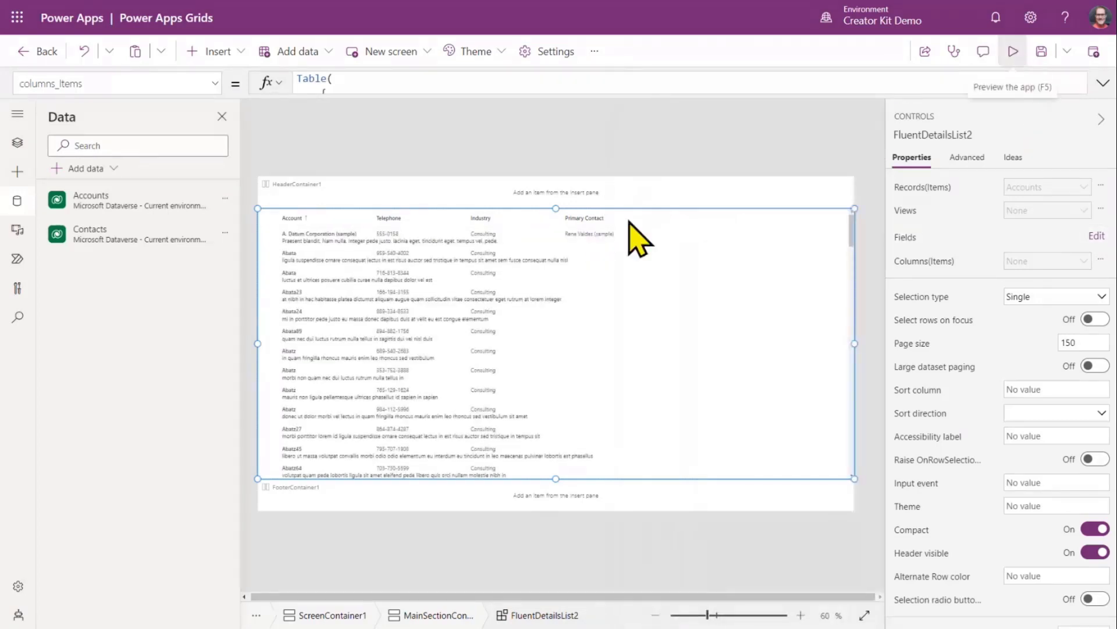
- Check the description subtext of the grid rows in the app preview, and examine the description record in the columns_Items formula
{"action": "key", "text": "F5"}
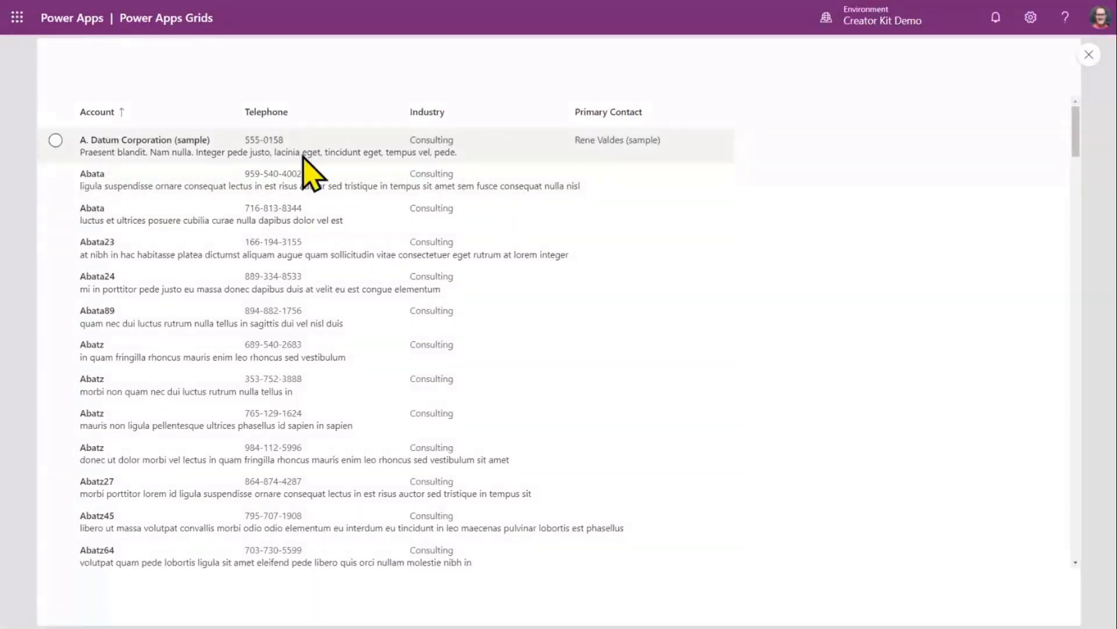
{"action": "left_click", "coordinate": [1089, 54]}
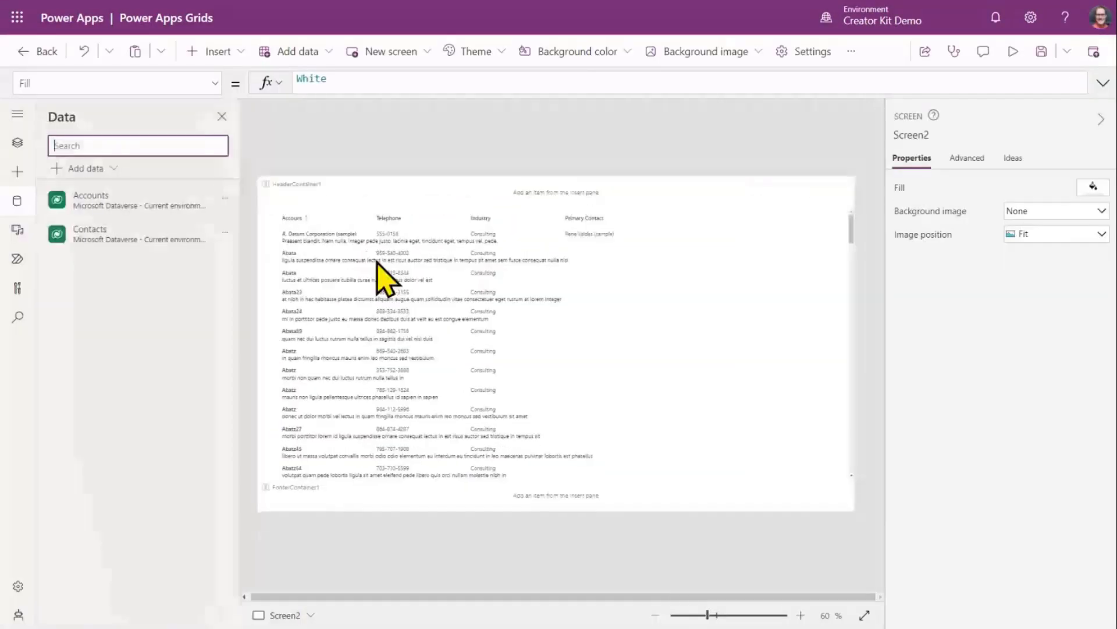
{"action": "left_click", "coordinate": [332, 274]}
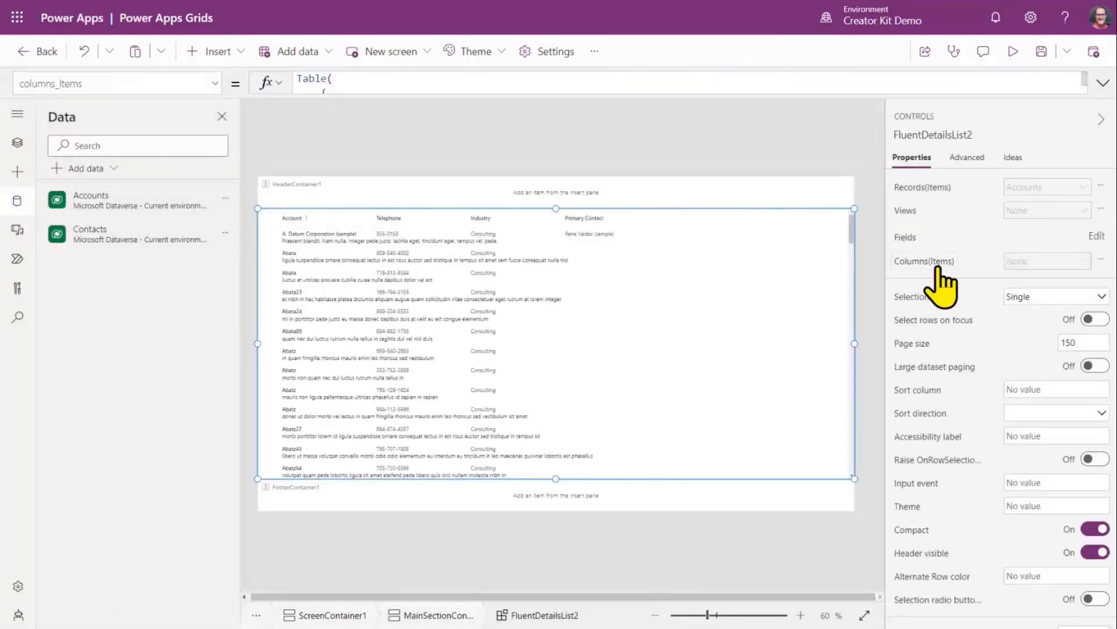
{"action": "left_click", "coordinate": [1102, 82]}
{"action": "scroll", "coordinate": [460, 318], "scroll_direction": "down", "scroll_amount": 2}
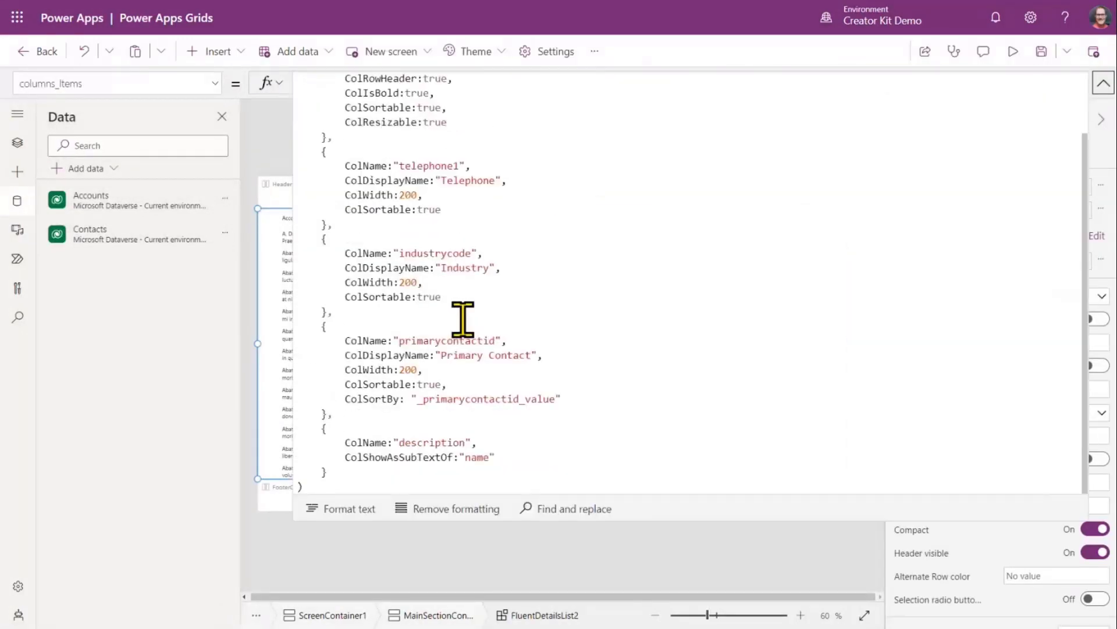
{"action": "left_click", "coordinate": [459, 417]}
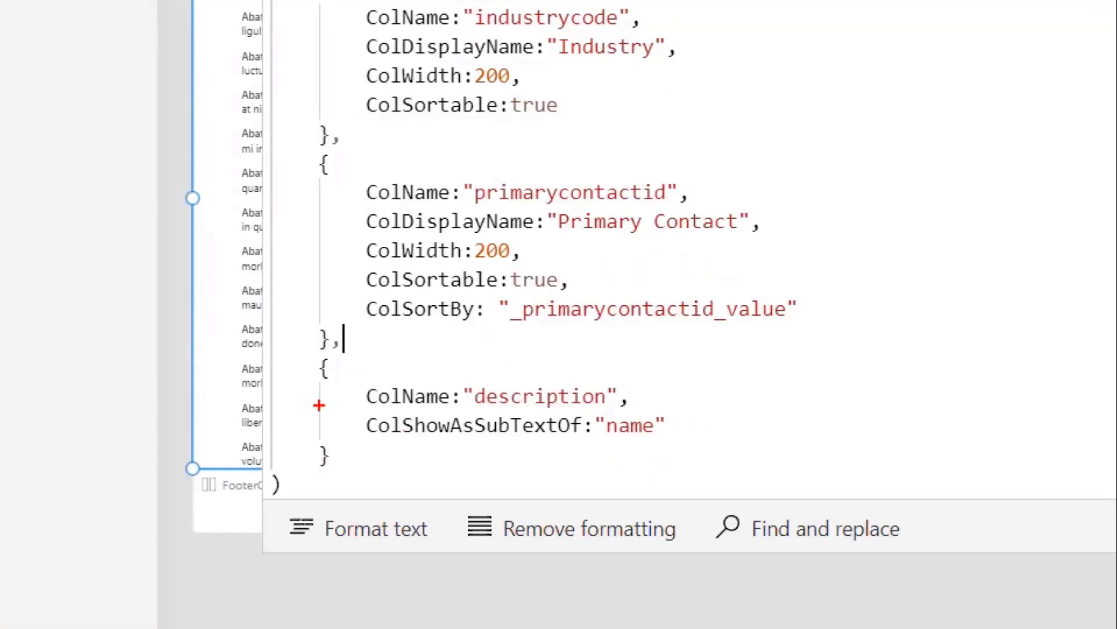
{"action": "left_click_drag", "start_coordinate": [351, 407], "coordinate": [710, 444]}
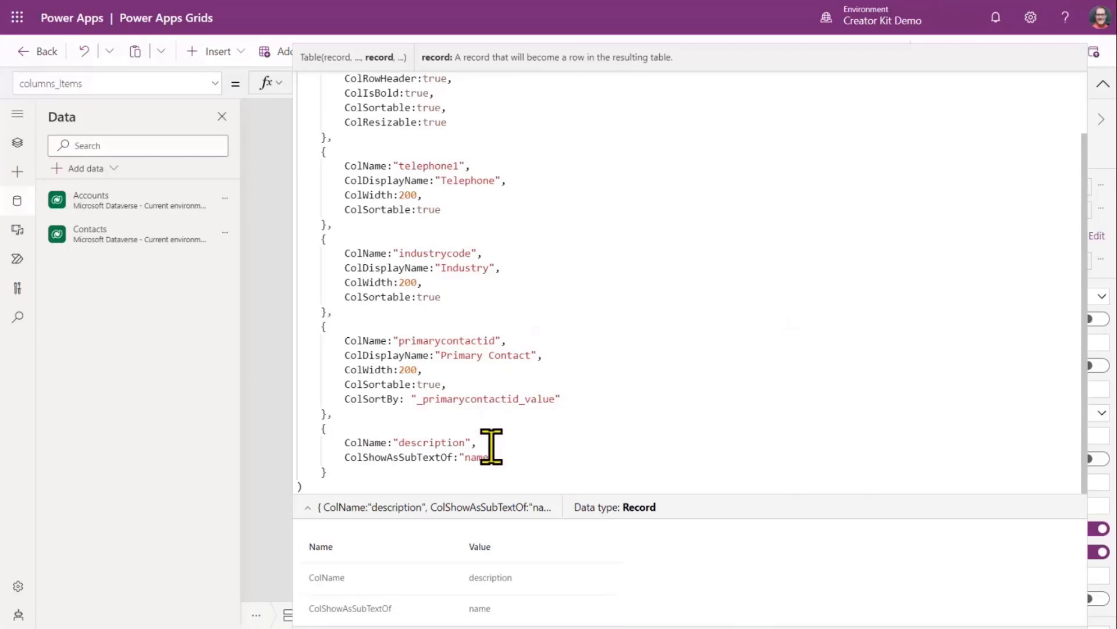
{"action": "left_click", "coordinate": [1103, 85]}
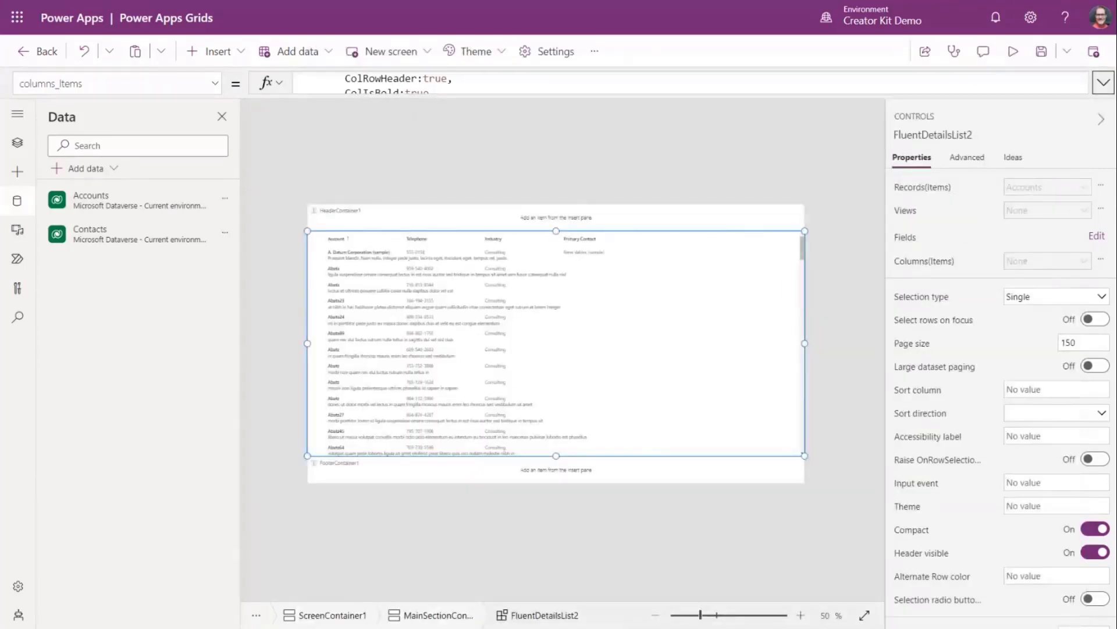
- Preview the app, select an Abatz row in the grid, and test keyboard navigation up and down the rows to the first one
{"action": "left_click", "coordinate": [1013, 53]}
{"action": "left_click", "coordinate": [513, 357]}
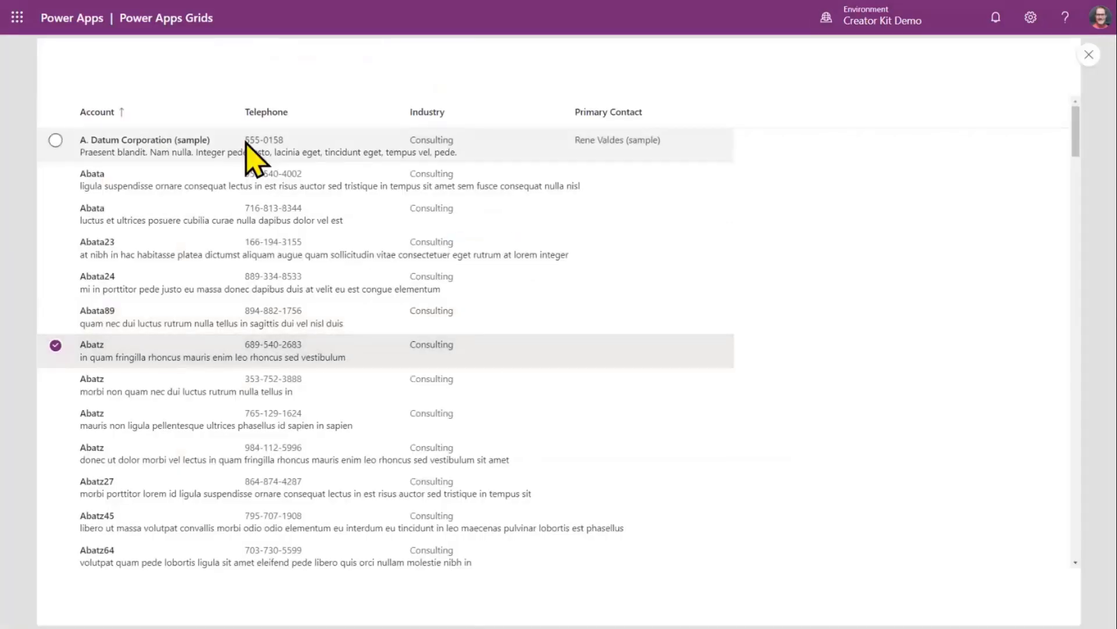
{"action": "key", "text": "Up"}
{"action": "key", "text": "Up"}
{"action": "key", "text": "Up"}
{"action": "key", "text": "Up"}
{"action": "key", "text": "Up"}
{"action": "key", "text": "Down"}
{"action": "key", "text": "Down"}
{"action": "key", "text": "Down"}
{"action": "key", "text": "Down"}
{"action": "key", "text": "Down"}
{"action": "key", "text": "Down"}
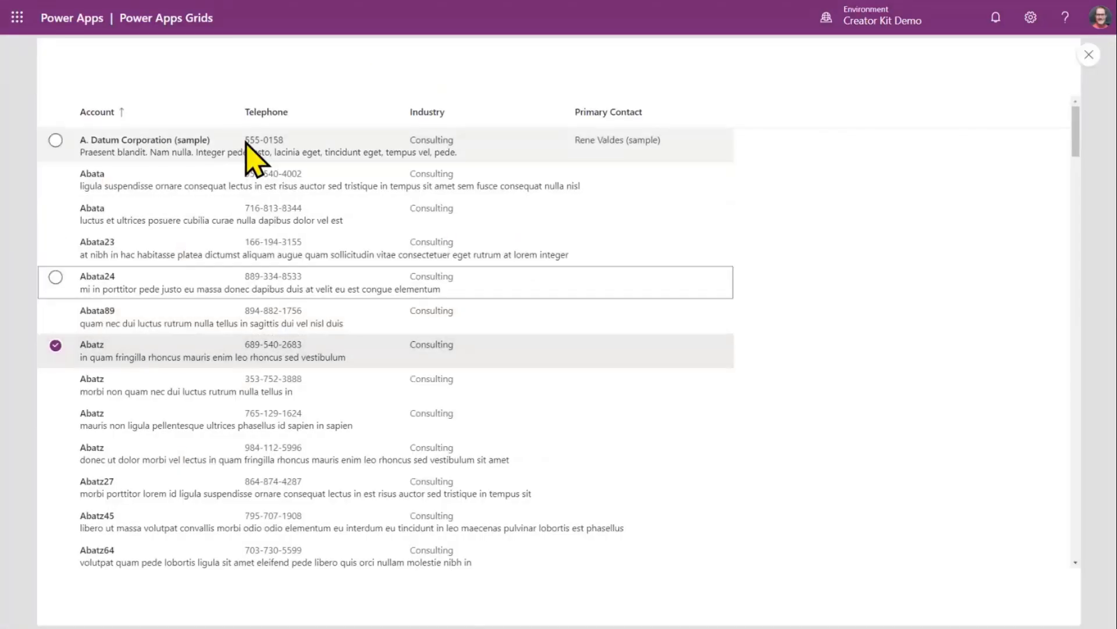
{"action": "key", "text": "Up"}
{"action": "key", "text": "Up"}
{"action": "key", "text": "Up"}
{"action": "key", "text": "Up"}
{"action": "key", "text": "Up"}
{"action": "key", "text": "Up"}
{"action": "key", "text": "Up"}
{"action": "key", "text": "Up"}
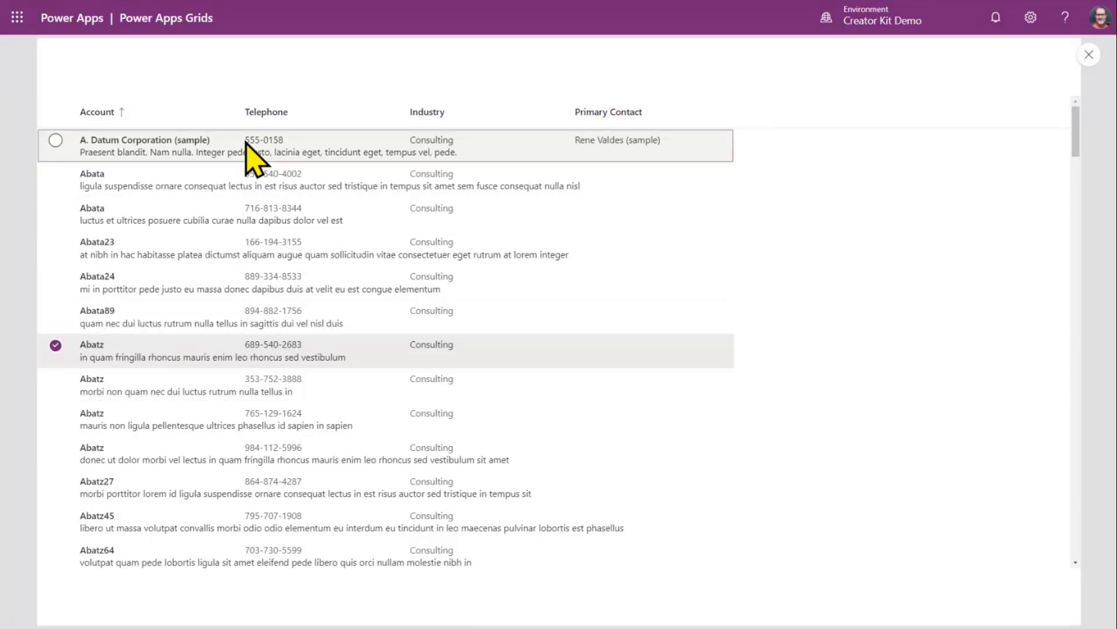
- Test sorting the grid by Account in descending and ascending order from its column header, using only the keyboard
{"action": "key", "text": "Left"}
{"action": "key", "text": "Left"}
{"action": "key", "text": "Left"}
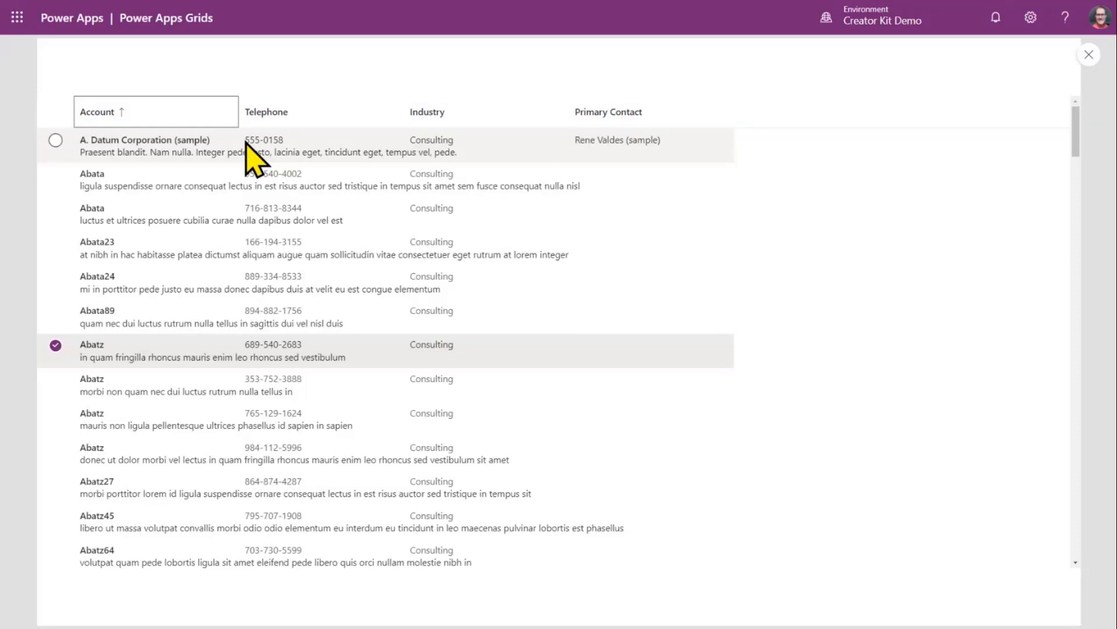
{"action": "key", "text": "Return"}
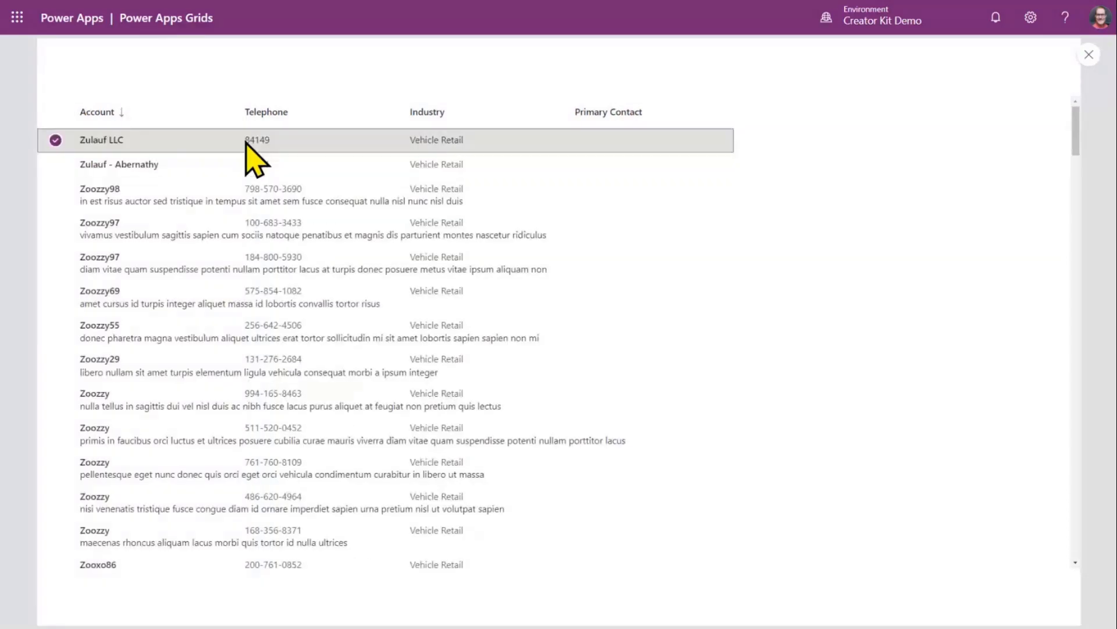
{"action": "key", "text": "Return"}
- Test keyboard navigation from the Industry column header down to the Abata24 row, and exit the preview
{"action": "key", "text": "Right"}
{"action": "key", "text": "Right"}
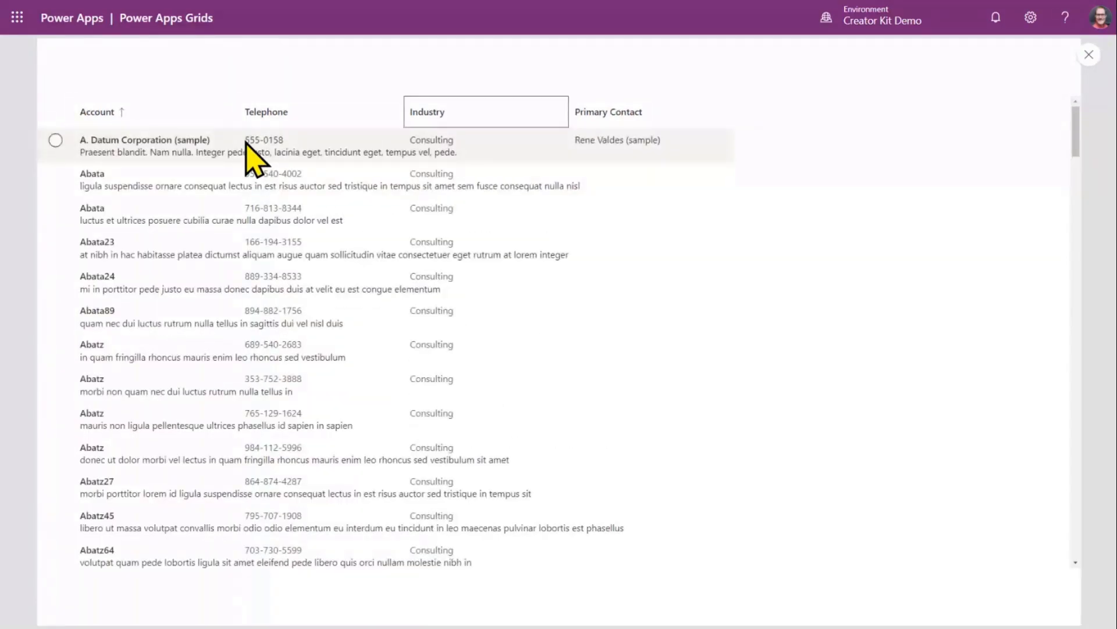
{"action": "key", "text": "Down"}
{"action": "key", "text": "Down"}
{"action": "key", "text": "Down"}
{"action": "key", "text": "Down"}
{"action": "key", "text": "Down"}
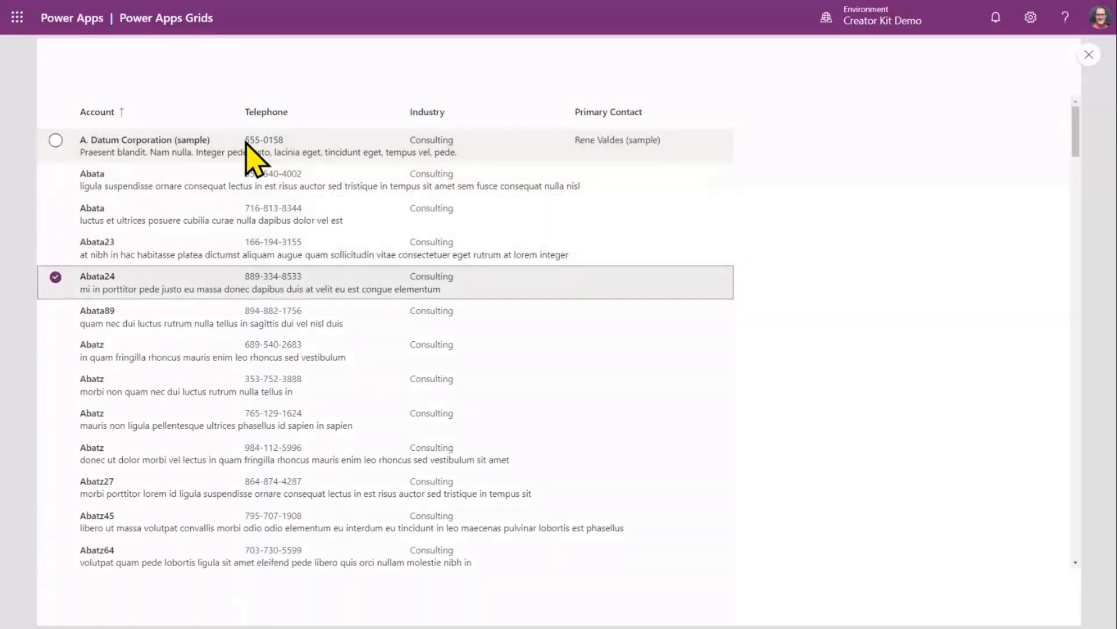
{"action": "left_click", "coordinate": [1090, 56]}
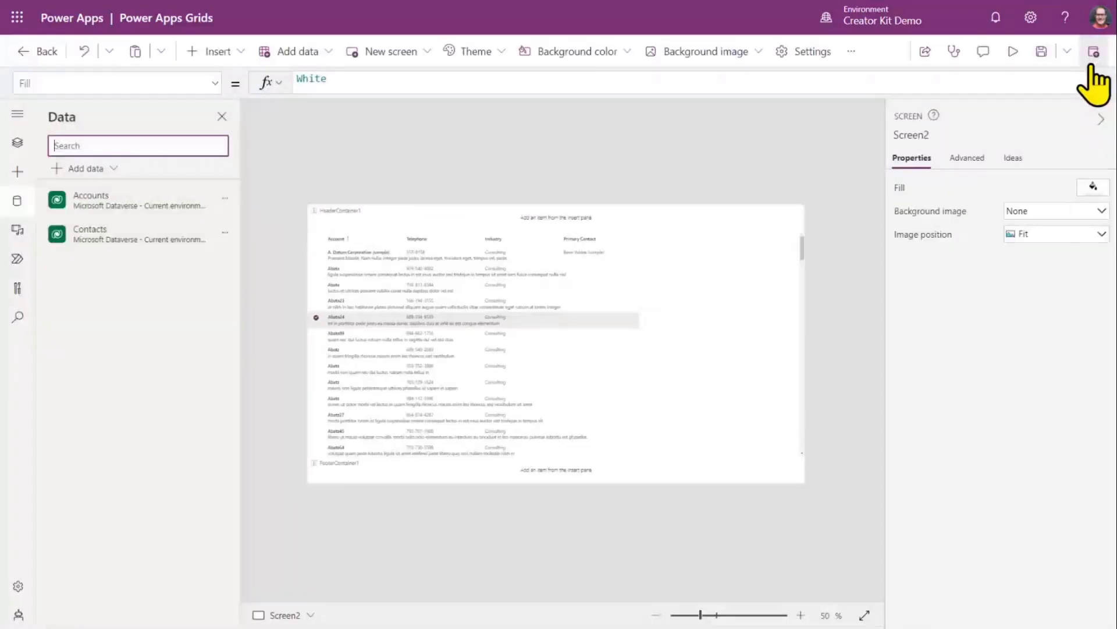
- Insert a second Fluent Details List into MainSectionContainer1, below the accounts grid
{"action": "left_click", "coordinate": [560, 409]}
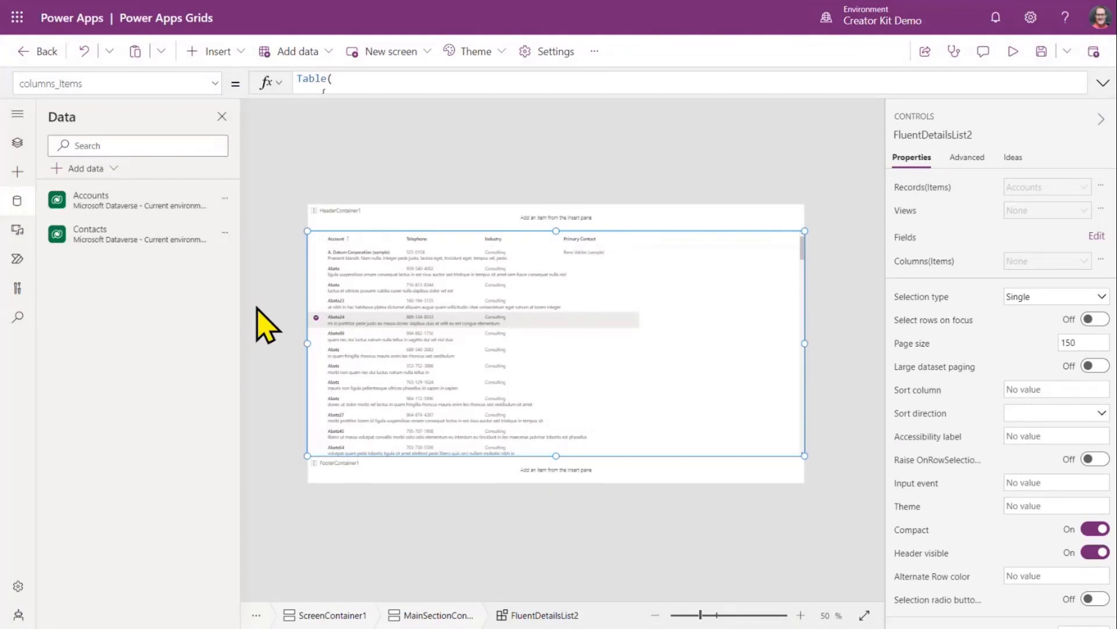
{"action": "left_click", "coordinate": [17, 172]}
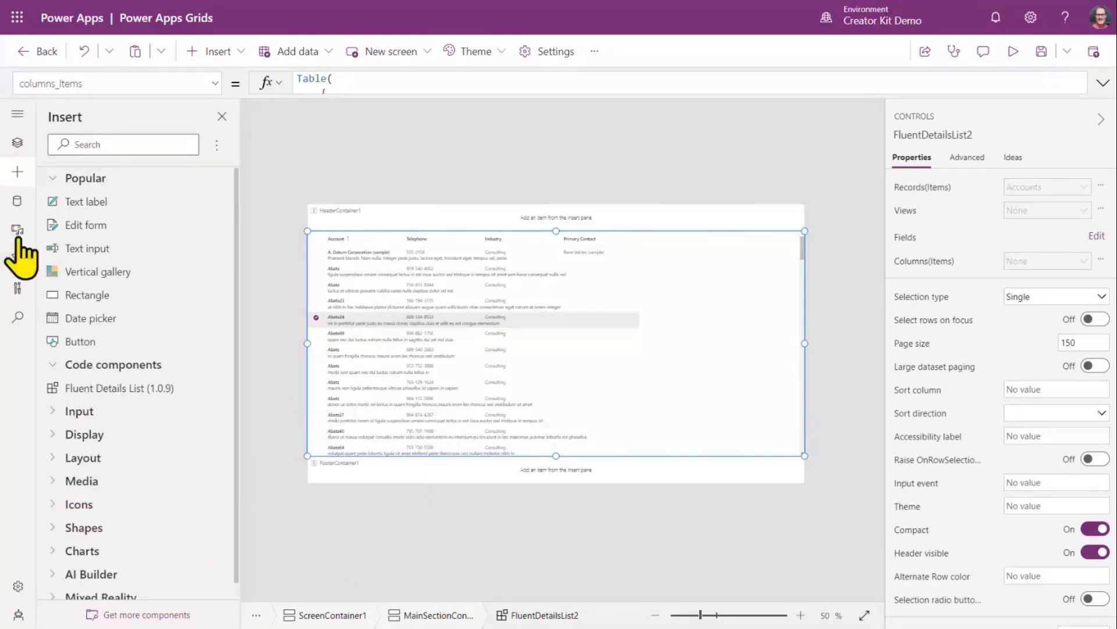
{"action": "left_click", "coordinate": [450, 616]}
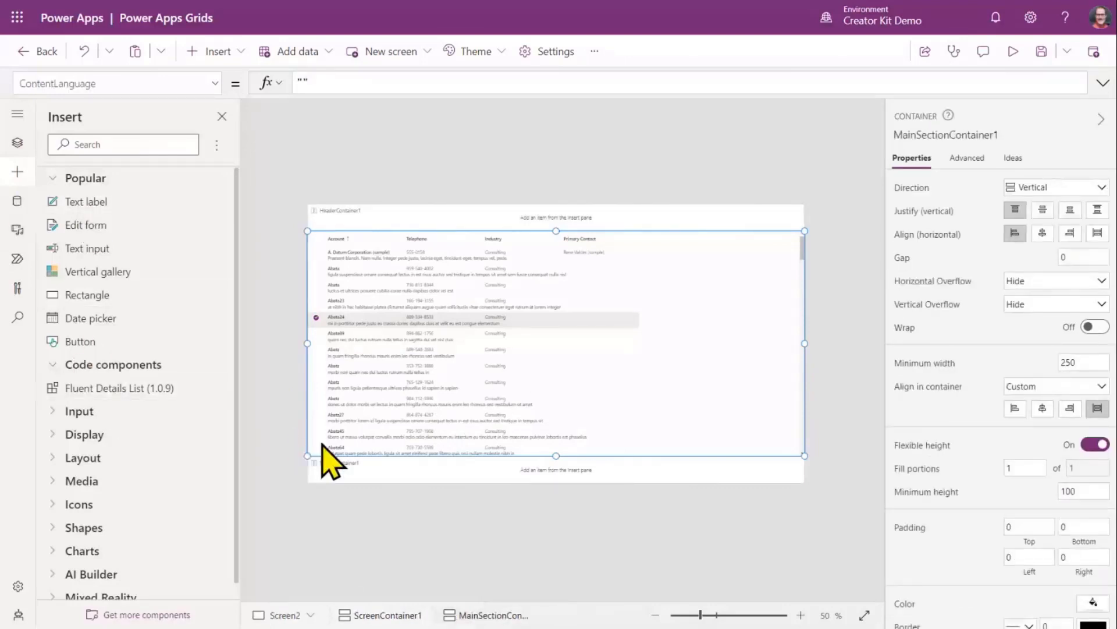
- Rename the details list that shows the accounts as GridAccounts
{"action": "left_click", "coordinate": [415, 314]}
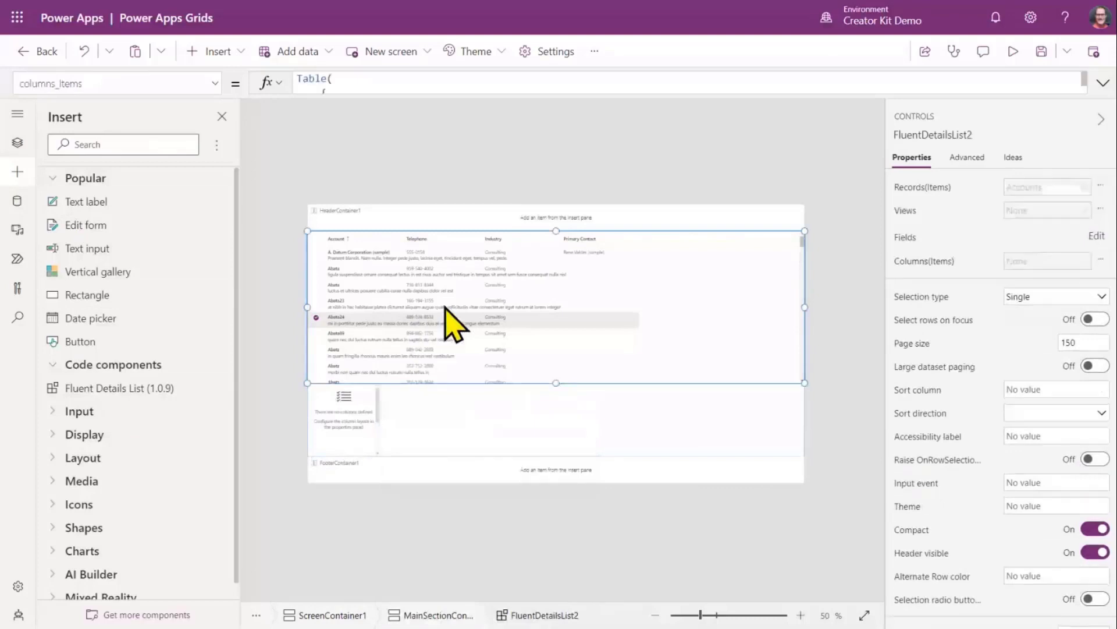
{"action": "left_click", "coordinate": [944, 135]}
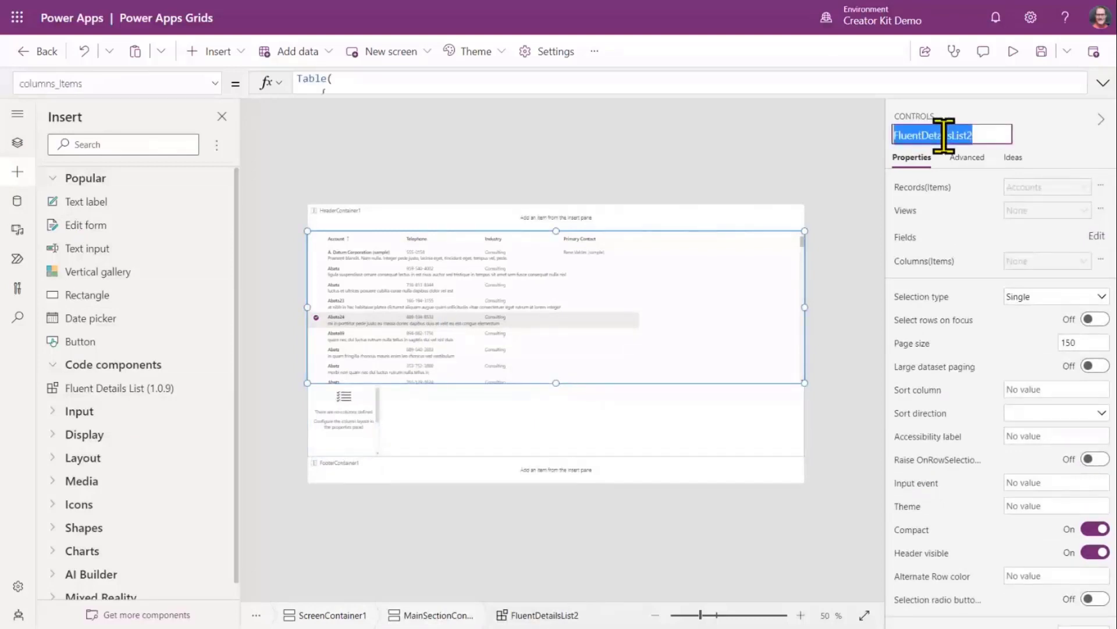
{"action": "type", "text": "Gr"}
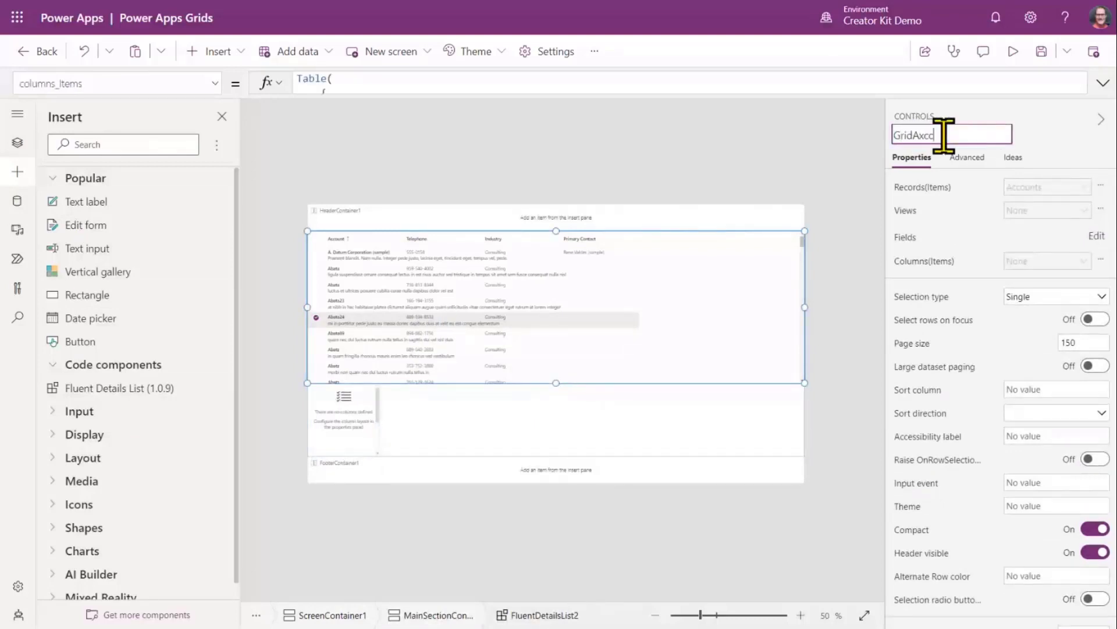
{"action": "type", "text": "idAccount"}
{"action": "left_click", "coordinate": [835, 156]}
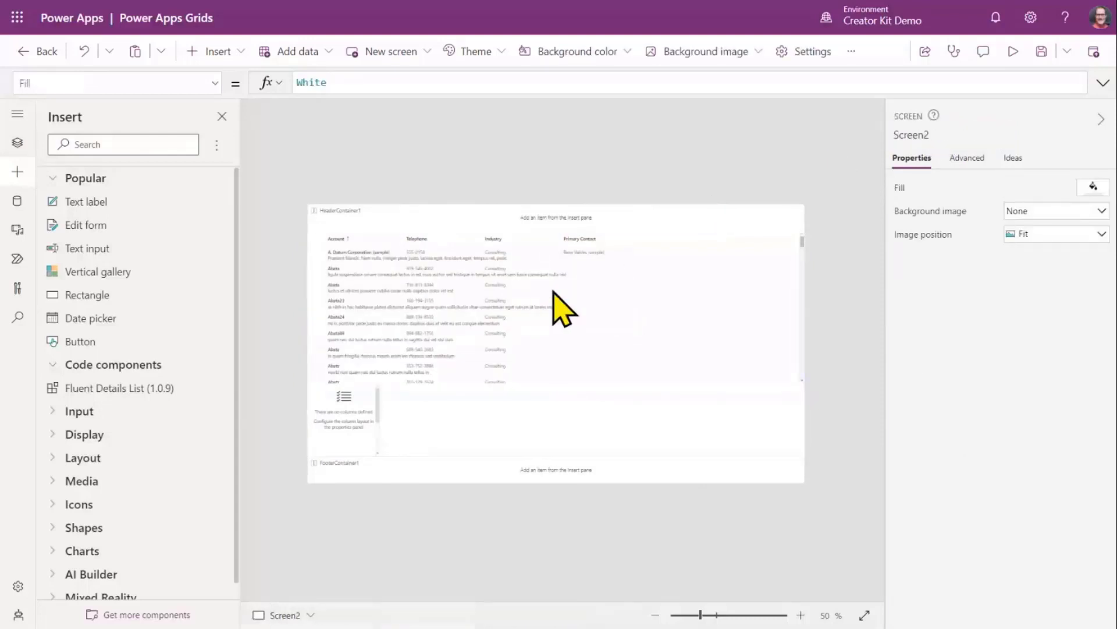
{"action": "left_click", "coordinate": [552, 308]}
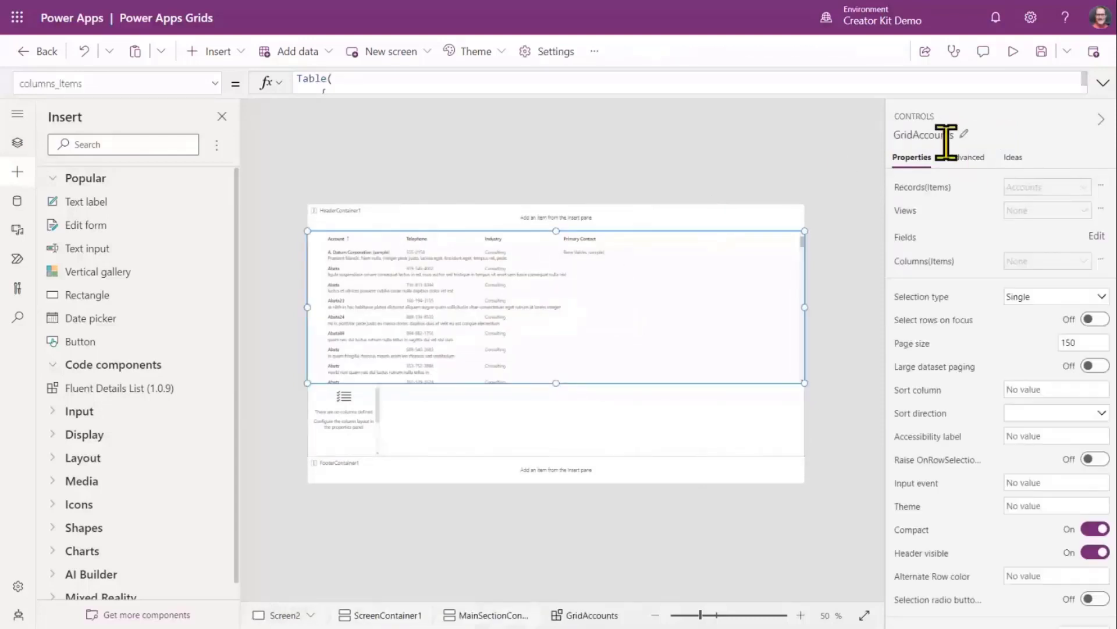
- Stretch the new details list across the container's width and turn on its flexible height
{"action": "left_click", "coordinate": [376, 422]}
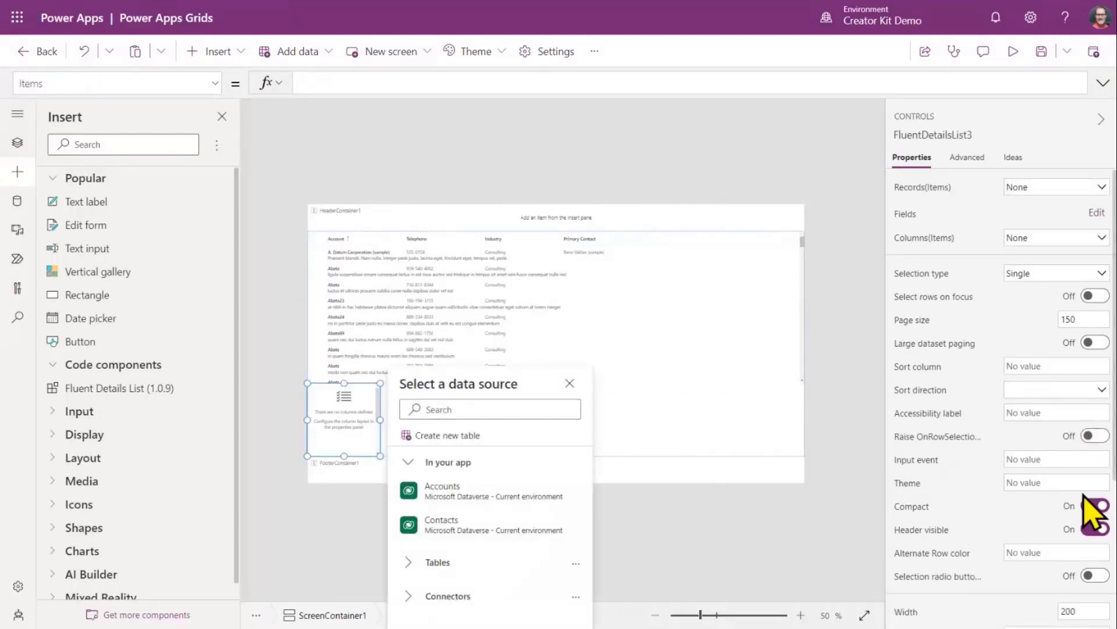
{"action": "scroll", "coordinate": [1093, 511], "scroll_direction": "down", "scroll_amount": 3}
{"action": "left_click", "coordinate": [1098, 450]}
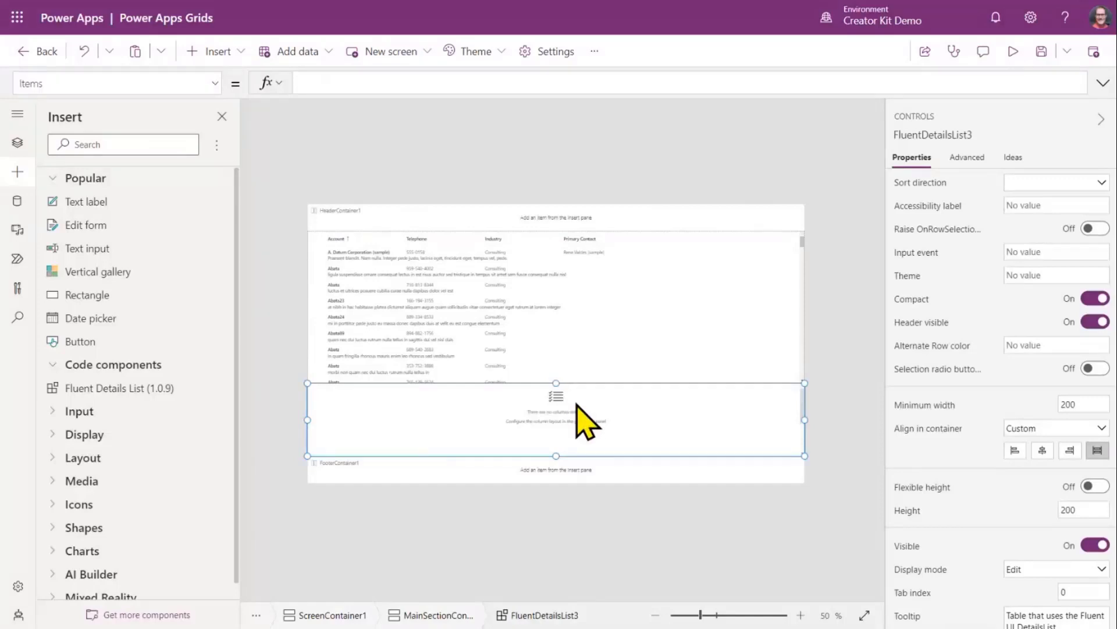
{"action": "left_click", "coordinate": [1094, 486]}
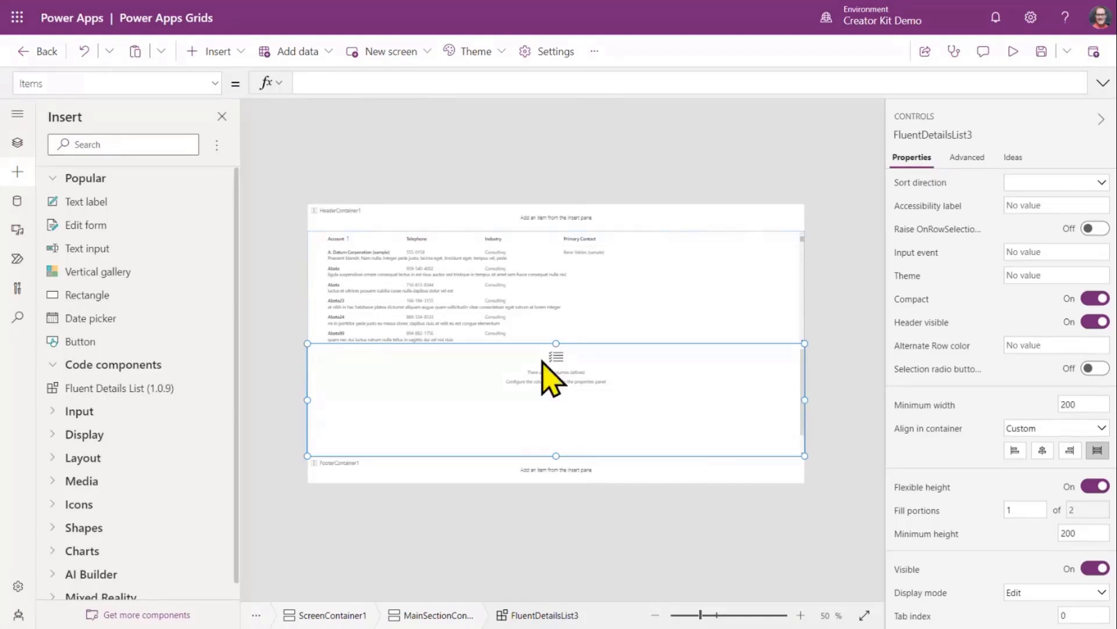
{"action": "left_click", "coordinate": [966, 158]}
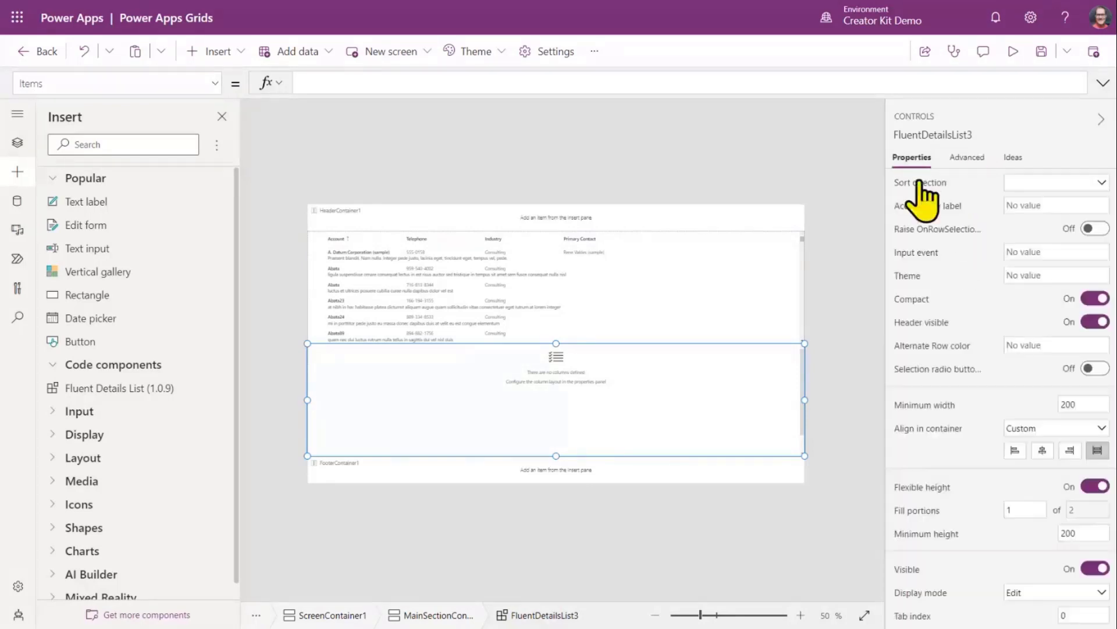
{"action": "scroll", "coordinate": [937, 218], "scroll_direction": "up", "scroll_amount": 1}
{"action": "scroll", "coordinate": [937, 221], "scroll_direction": "up", "scroll_amount": 3}
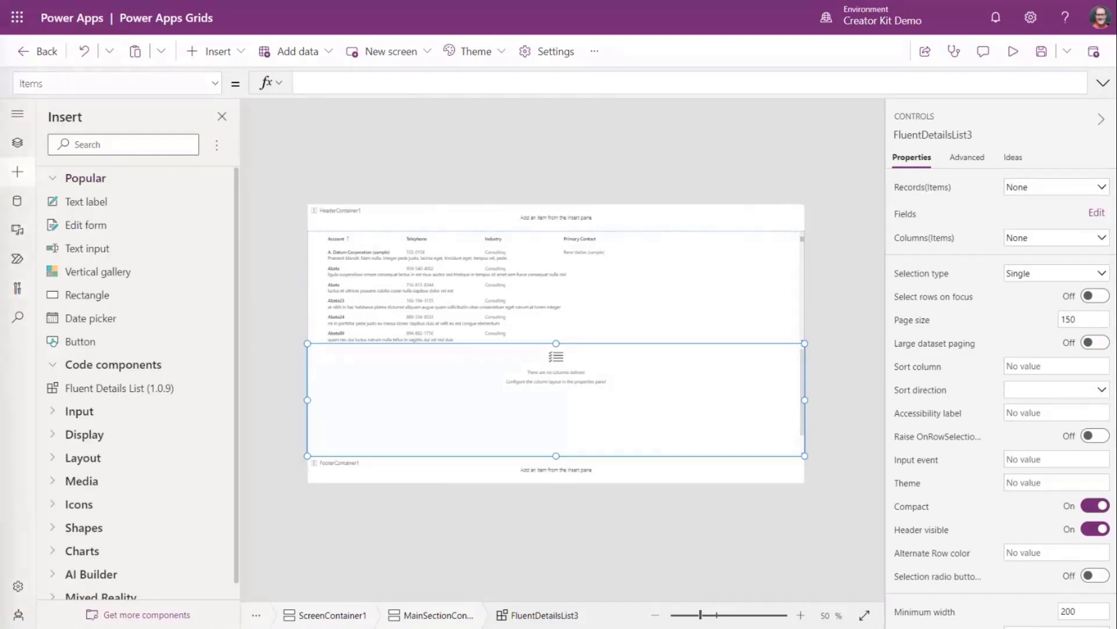
{"action": "left_click", "coordinate": [351, 82]}
{"action": "key", "text": "ctrl+v"}
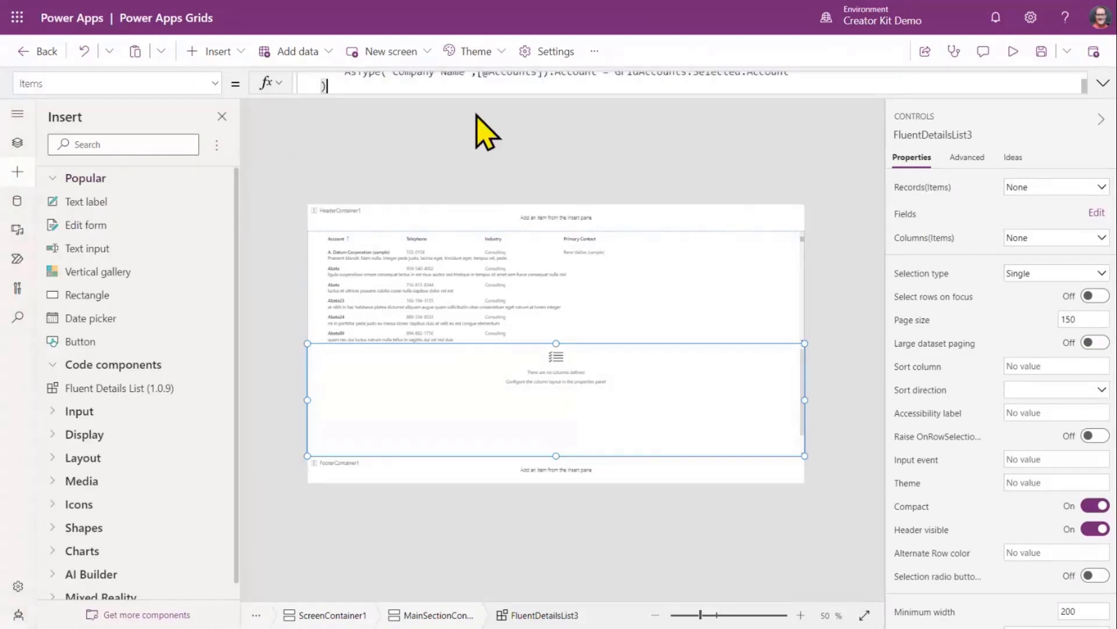
{"action": "left_click", "coordinate": [1103, 83]}
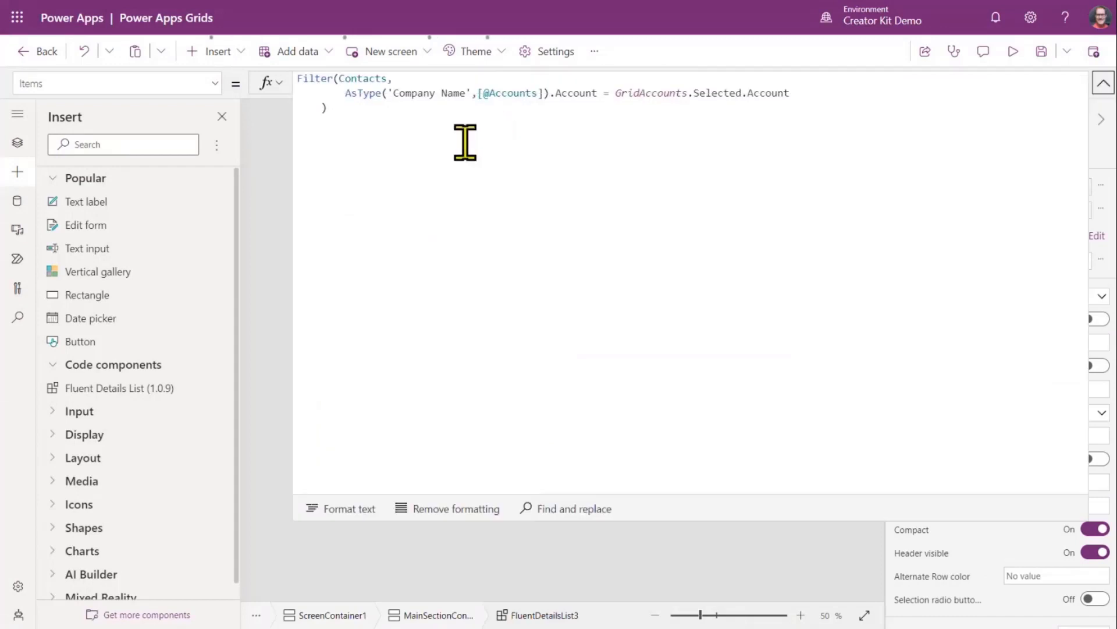
{"action": "key", "text": "BackSpace"}
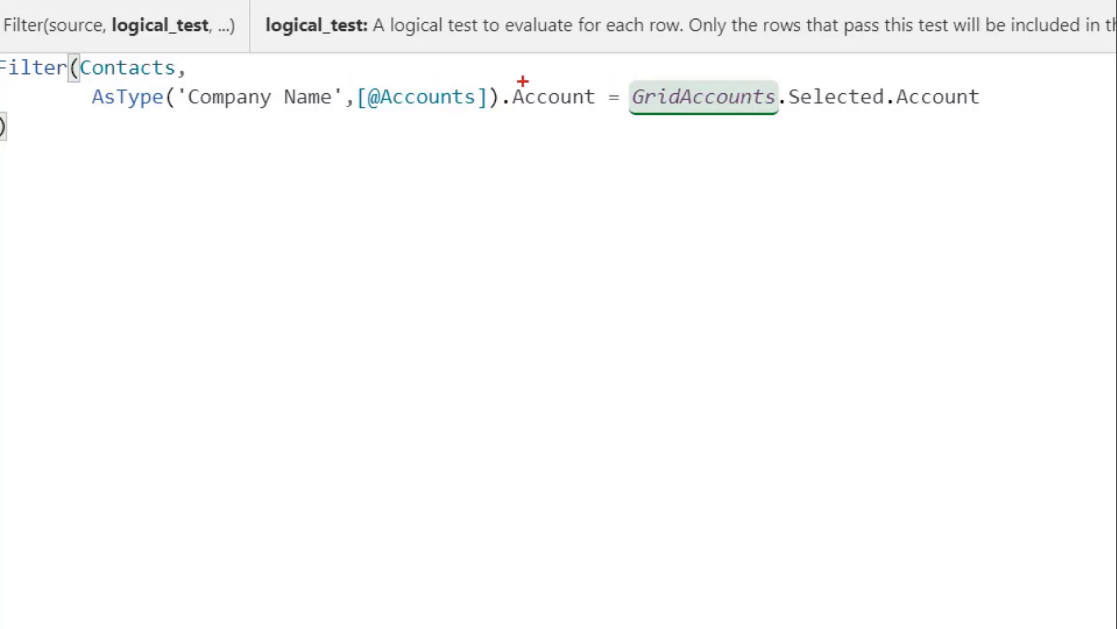
{"action": "left_click_drag", "start_coordinate": [626, 77], "coordinate": [1016, 125]}
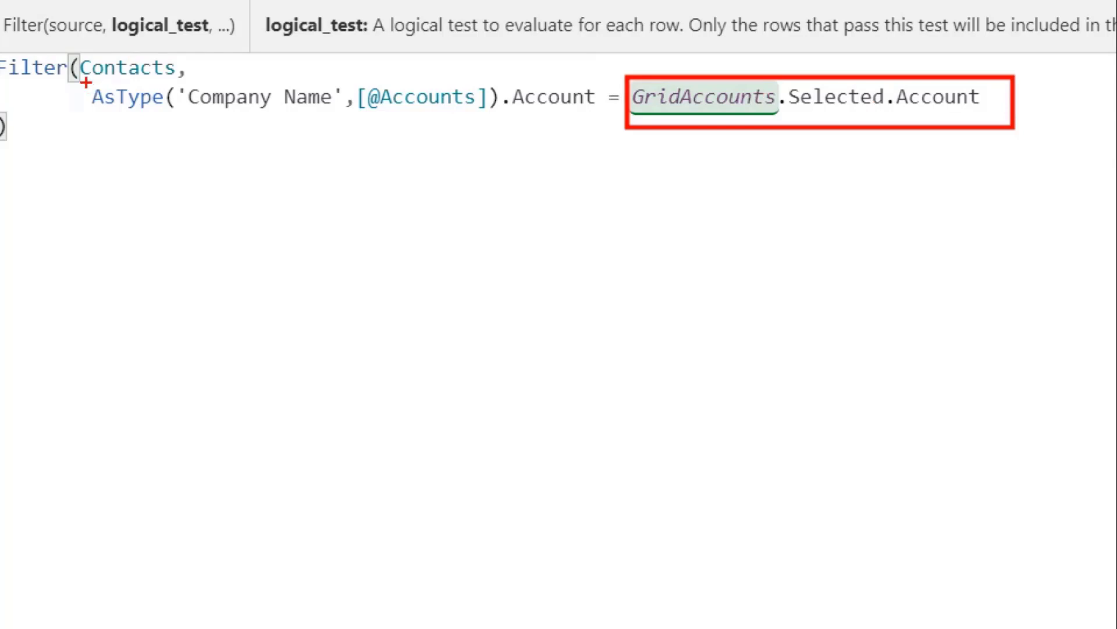
{"action": "mouse_move", "coordinate": [86, 82]}
{"action": "left_mouse_down"}
{"action": "mouse_move", "coordinate": [243, 111]}
{"action": "mouse_move", "coordinate": [610, 128]}
{"action": "left_mouse_up"}
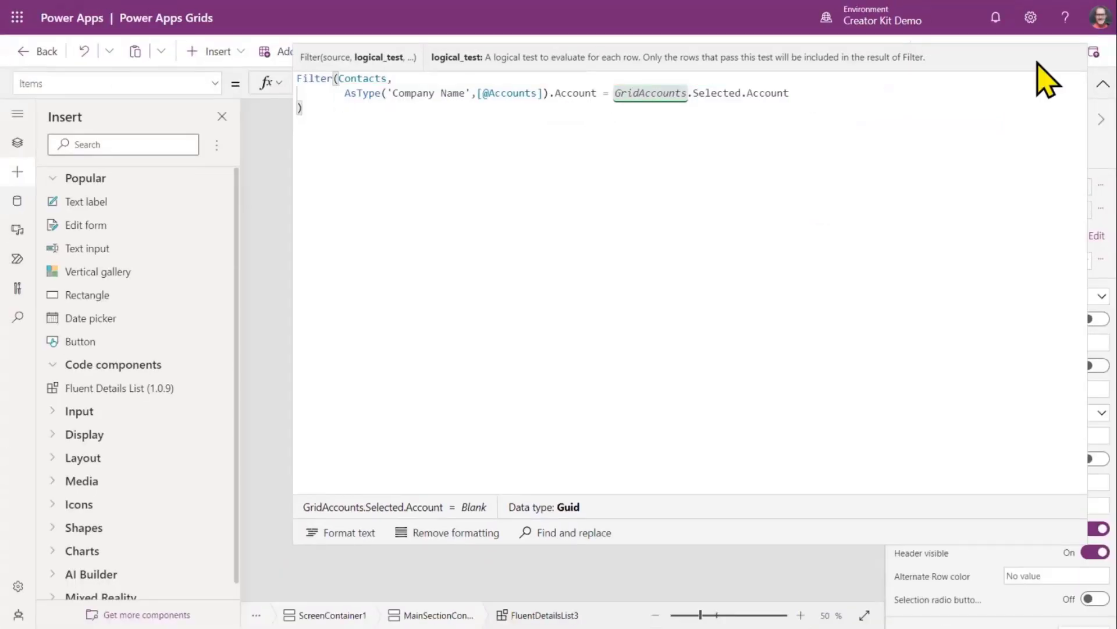
{"action": "left_click", "coordinate": [1103, 82]}
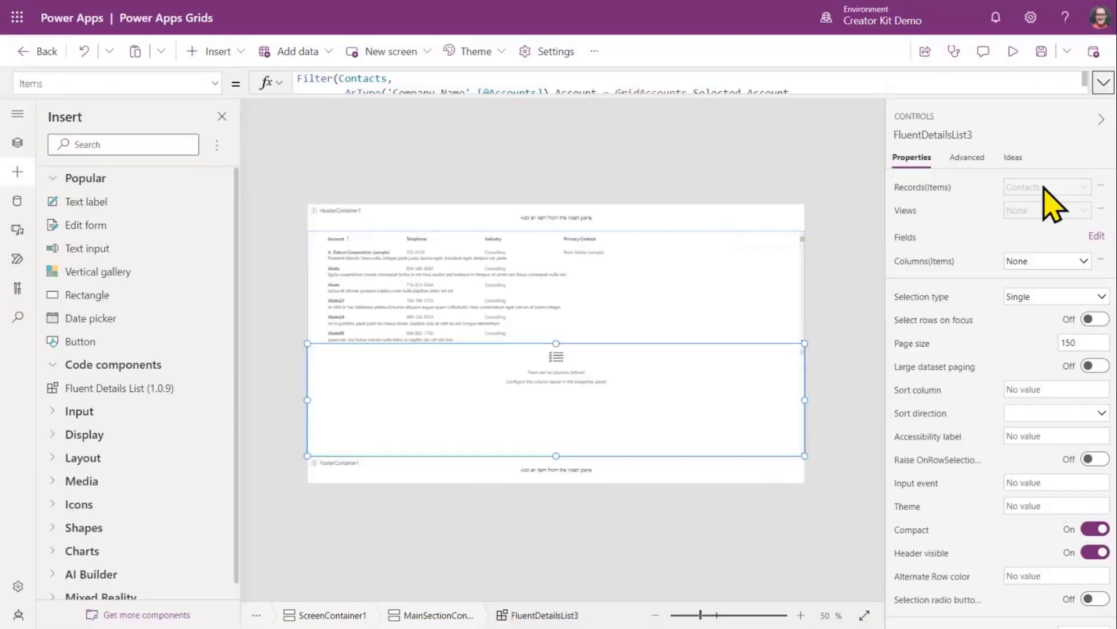
- Set the new list's columns_Items to a Table with one sortable record: ColName "creditonhold", ColDisplayName "Credit Hold", ColWidth 200
{"action": "left_click", "coordinate": [936, 263]}
{"action": "left_click", "coordinate": [1104, 83]}
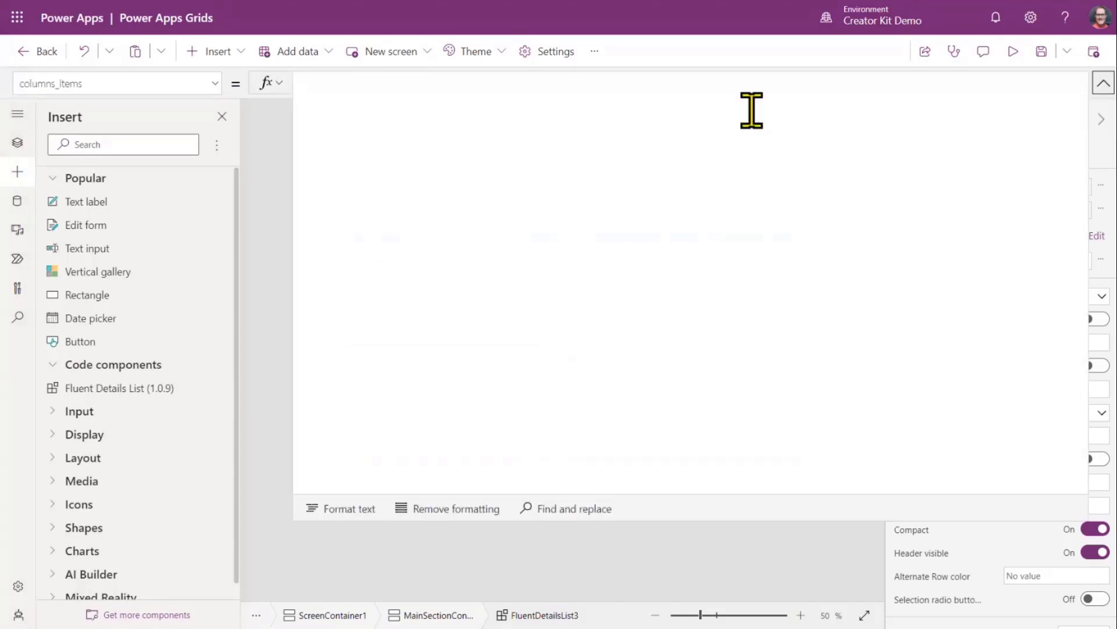
{"action": "type", "text": "Tables("}
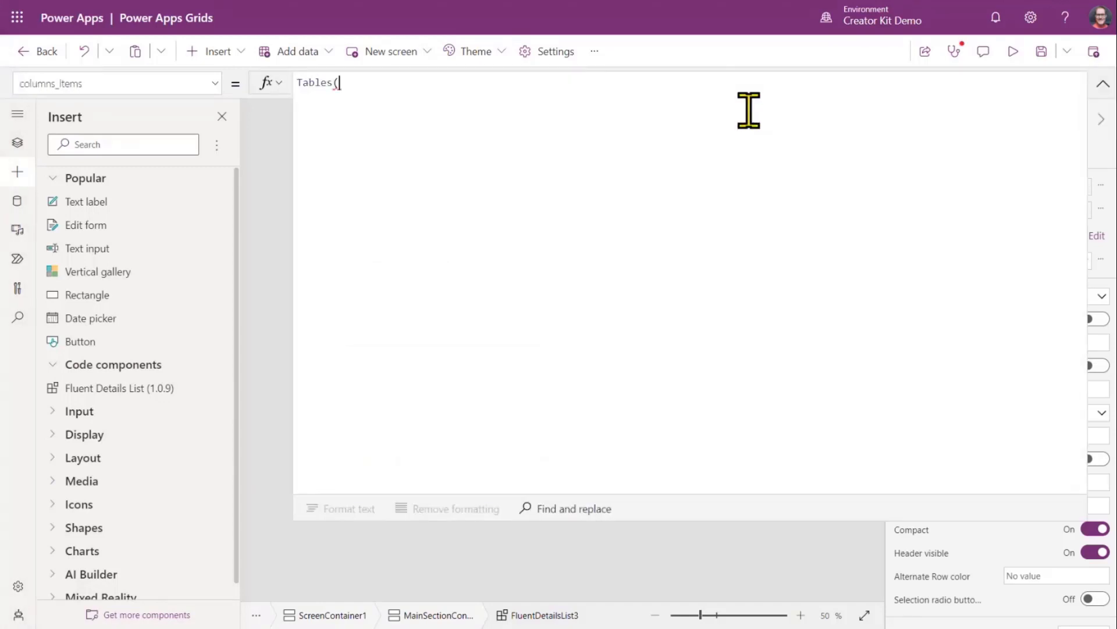
{"action": "key", "text": "BackSpace"}
{"action": "key", "text": "BackSpace"}
{"action": "type", "text": "("}
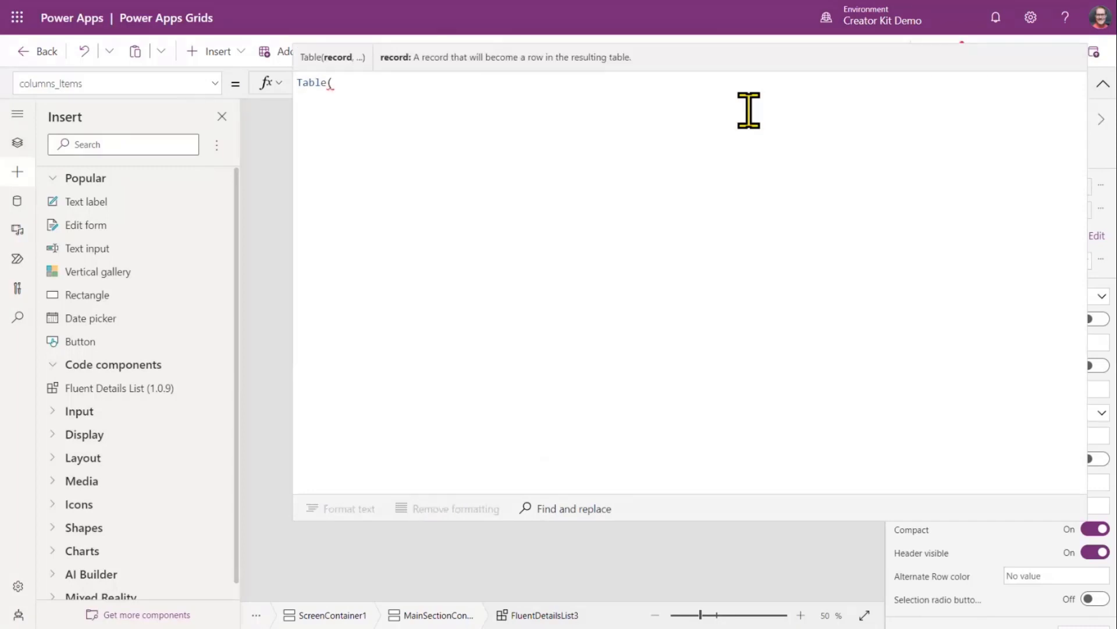
{"action": "type", "text": "{ ColName:\"creditonhold\", ColDisplayName:\"Credit Hold\", ColWidth:200, ColSortable:true }"}
{"action": "key", "text": "Return"}
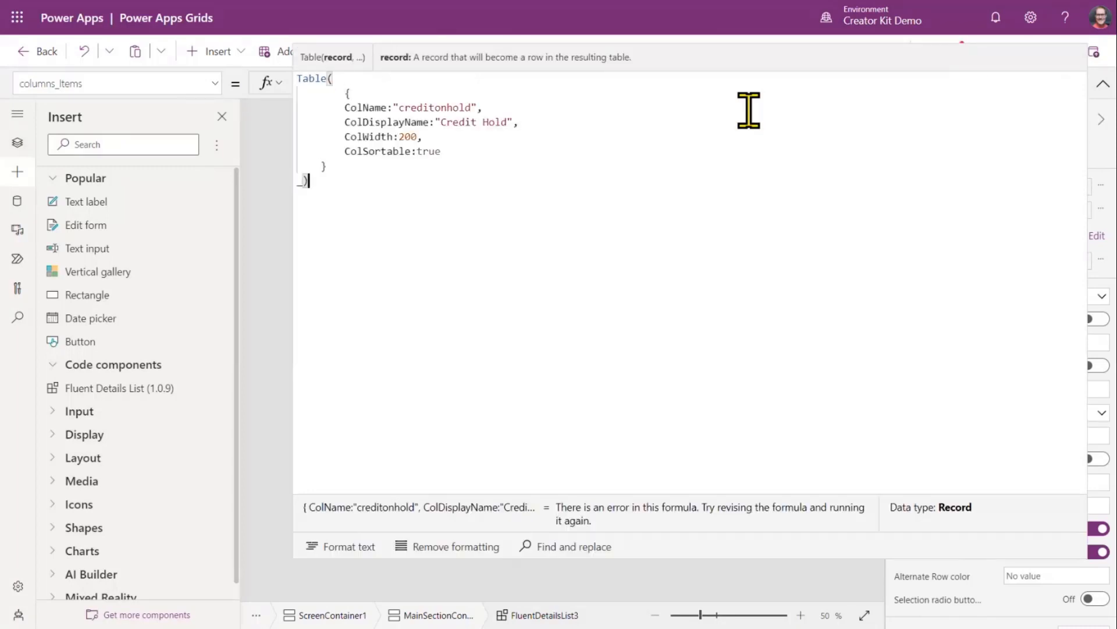
{"action": "type", "text": ")"}
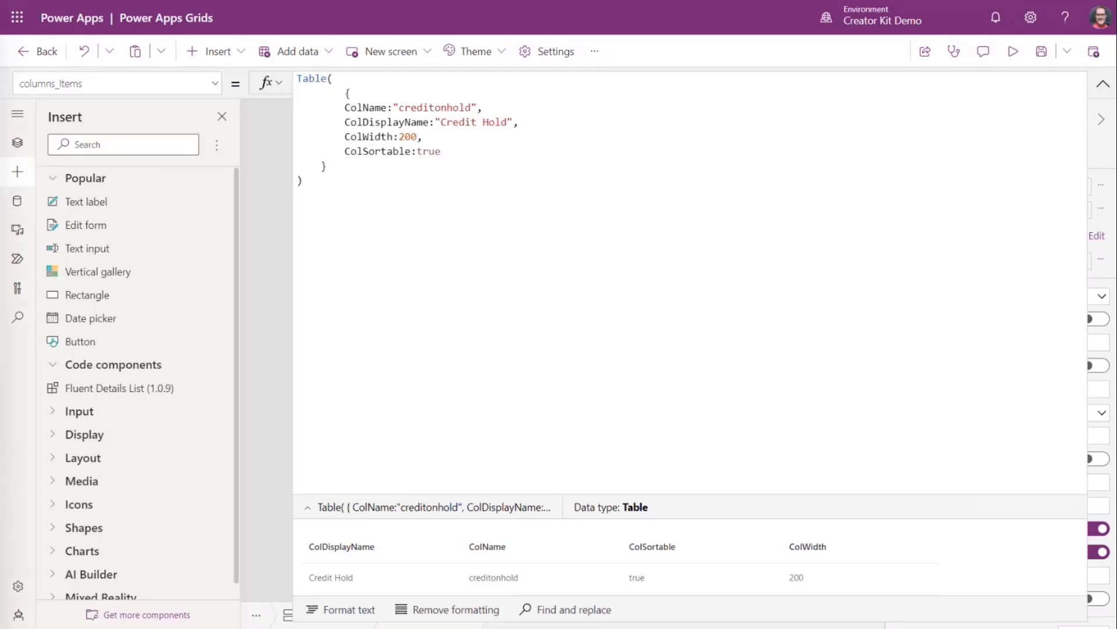
- Replace the Credit Hold record with column records for Full Name ("fullname", width 200, sortable) and Email Address, and preview the app
{"action": "left_click_drag", "start_coordinate": [327, 169], "coordinate": [287, 93]}
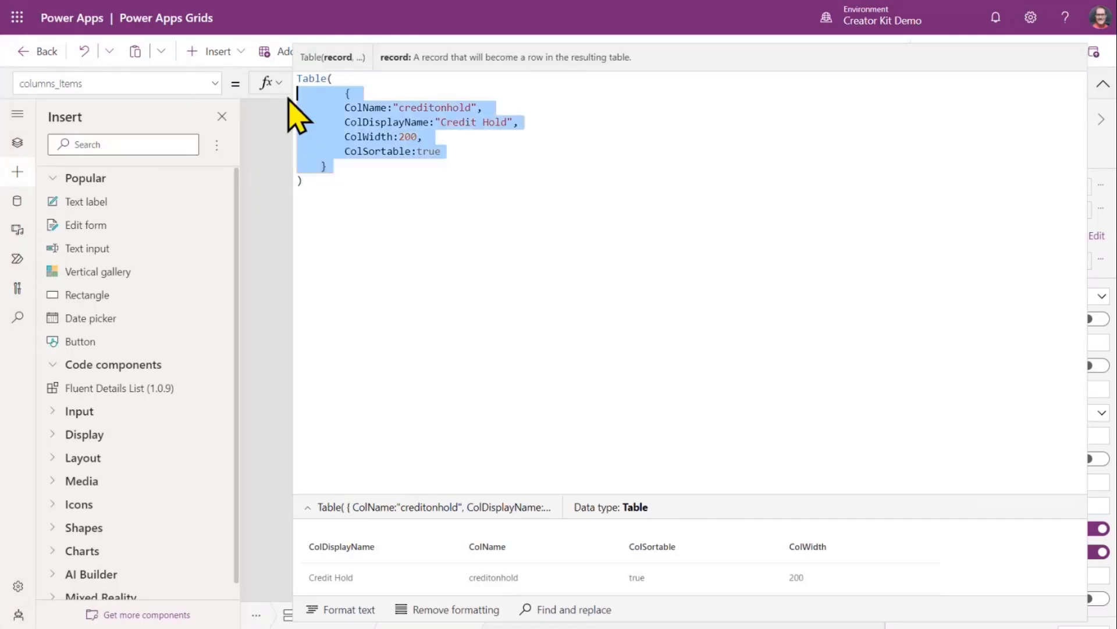
{"action": "type", "text": "{         ColName:\"fullname\",         ColDisplayName:\"Full Name\",         ColWidth:200,         ColSortable:true     },     {         ColName:\"emailaddress1\",         ColDisplayName:\"Email Address\",         ColWidth:200,         ColSortable:true     }"}
{"action": "left_click", "coordinate": [1102, 85]}
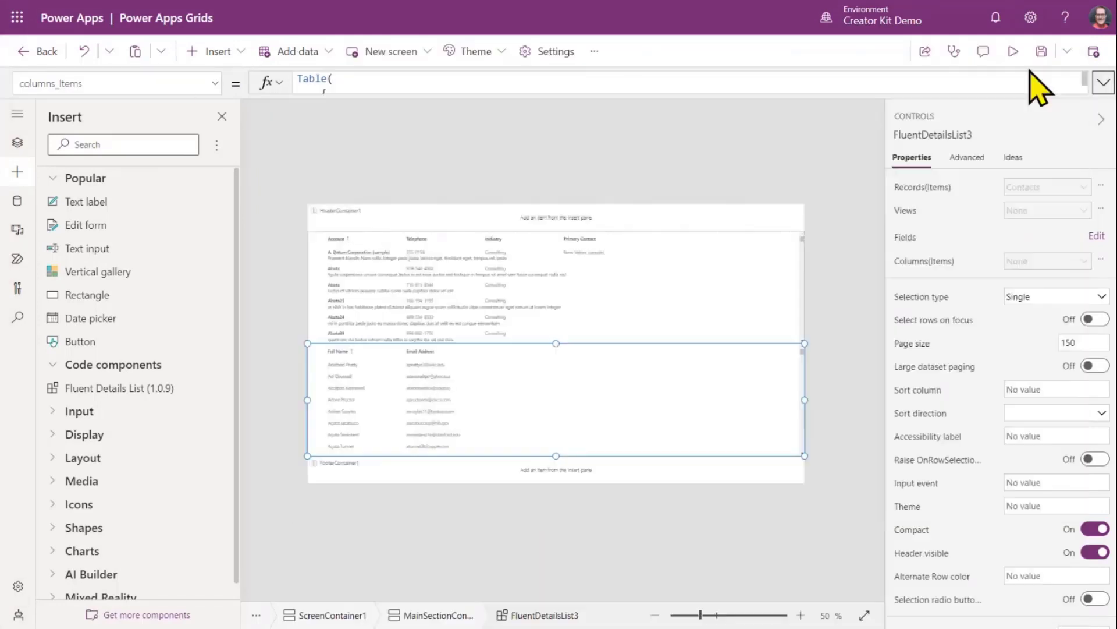
{"action": "left_click", "coordinate": [1012, 54]}
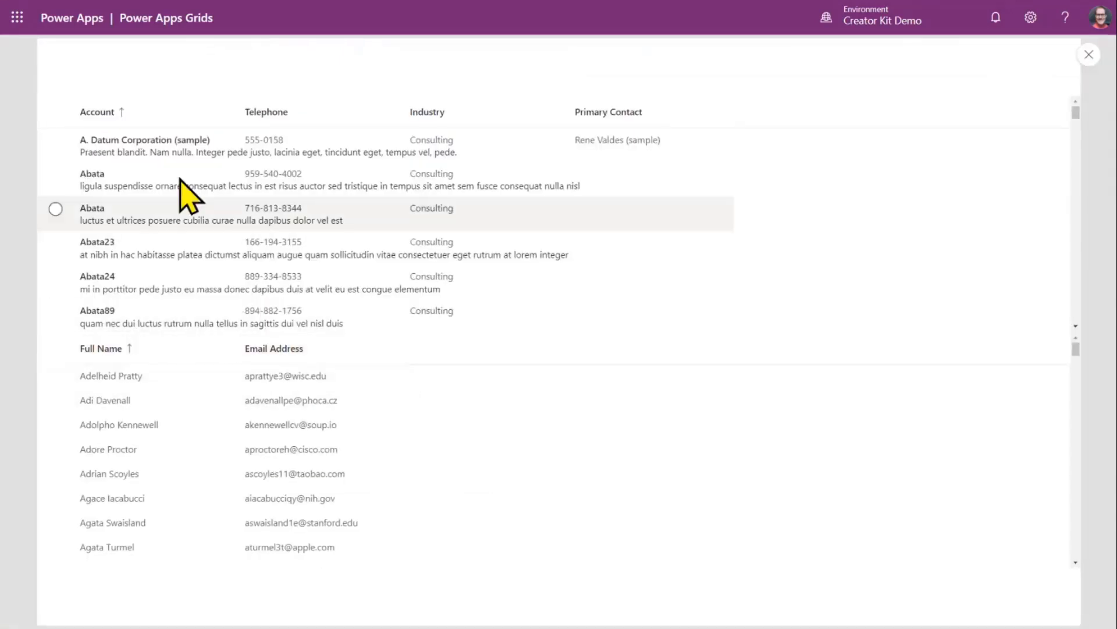
- Select the A. Datum Corporation and Abata accounts in turn to check the contacts filtering, and leave the preview
{"action": "left_click", "coordinate": [162, 153]}
{"action": "left_click", "coordinate": [163, 183]}
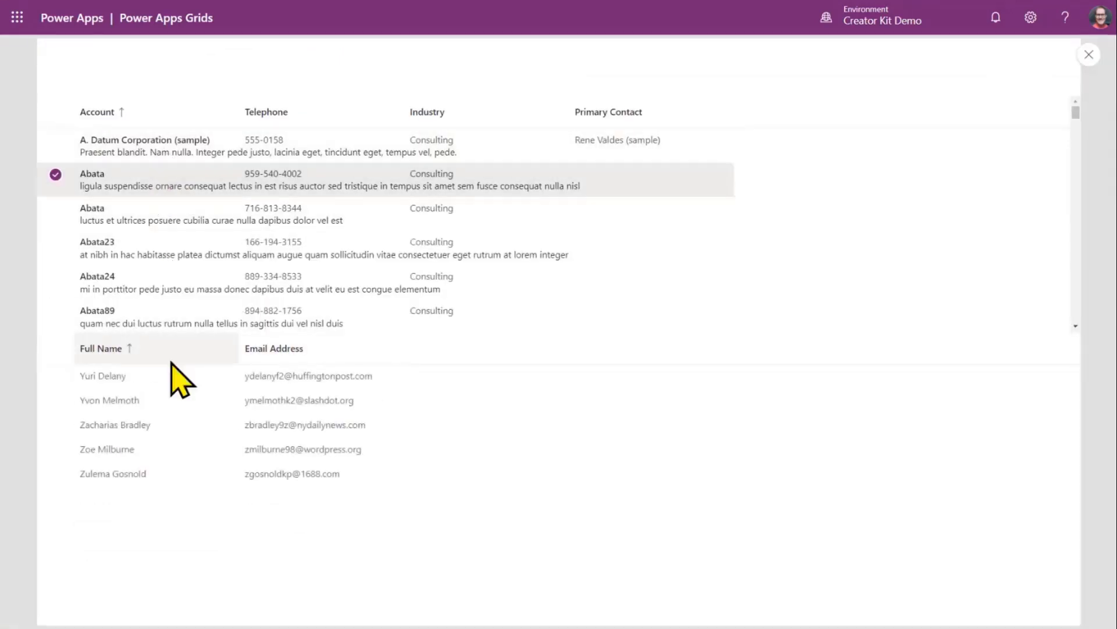
{"action": "left_click", "coordinate": [177, 184]}
{"action": "left_click", "coordinate": [180, 210]}
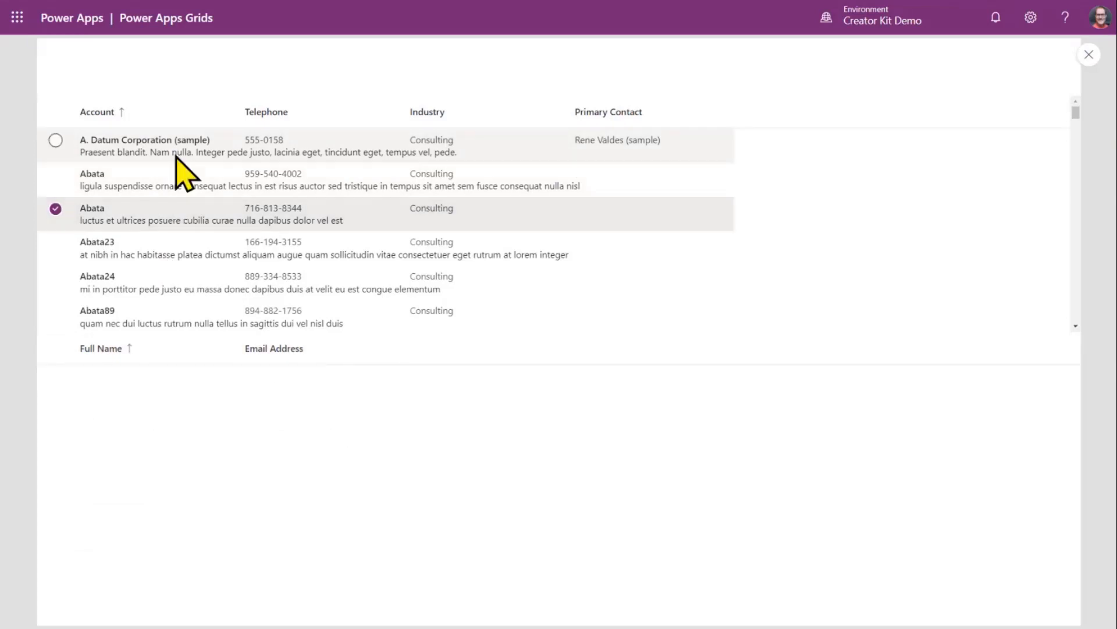
{"action": "left_click", "coordinate": [174, 150]}
{"action": "left_click", "coordinate": [1089, 54]}
- Add a third sortable record to the contacts list's columns_Items: ColName "creditonhold", ColDisplayName "Credit Hold", ColWidth 200
{"action": "left_click", "coordinate": [515, 402]}
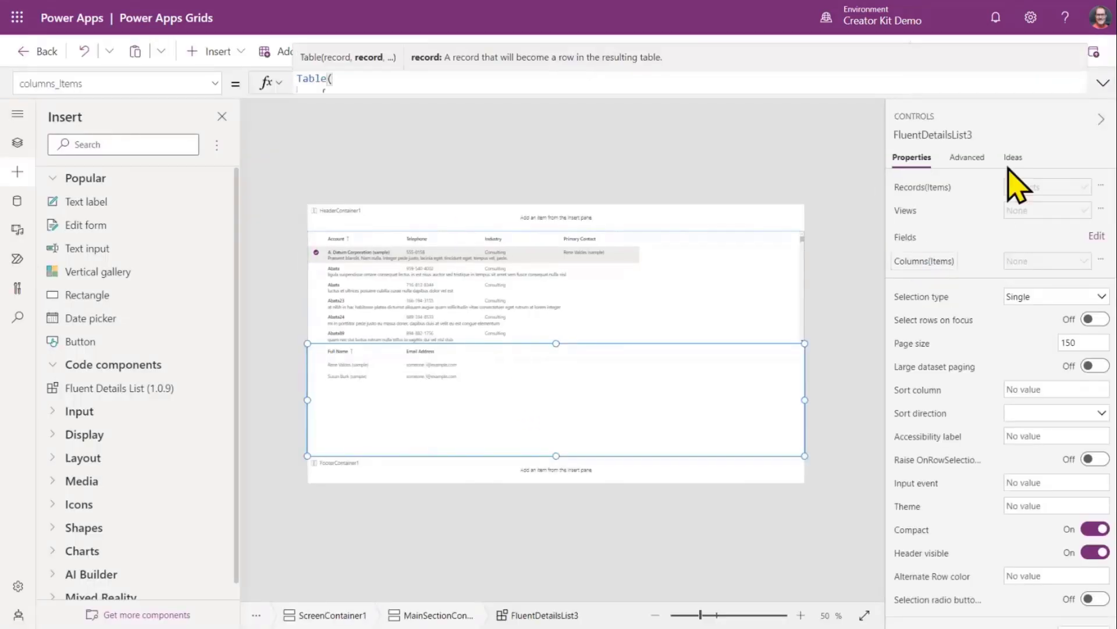
{"action": "left_click", "coordinate": [1103, 84]}
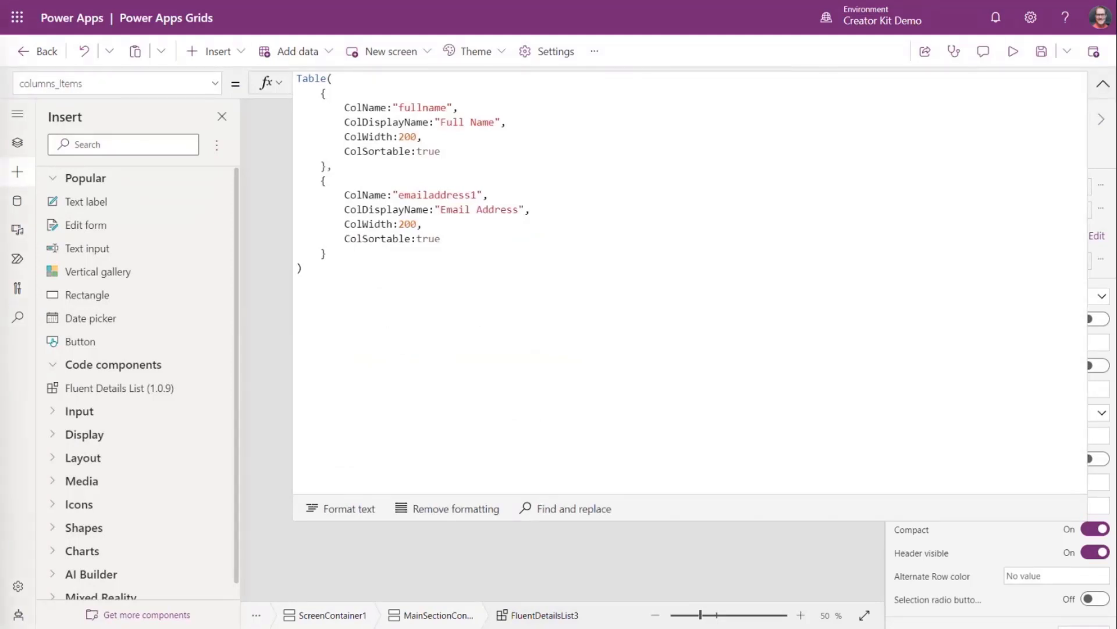
{"action": "left_click", "coordinate": [349, 250]}
{"action": "type", "text": ","}
{"action": "key", "text": "Return"}
{"action": "type", "text": "{ ColName:\"creditonhold\", ColDisplayName:\"Credit Hold\", ColWidth:200, ColSortable:true }"}
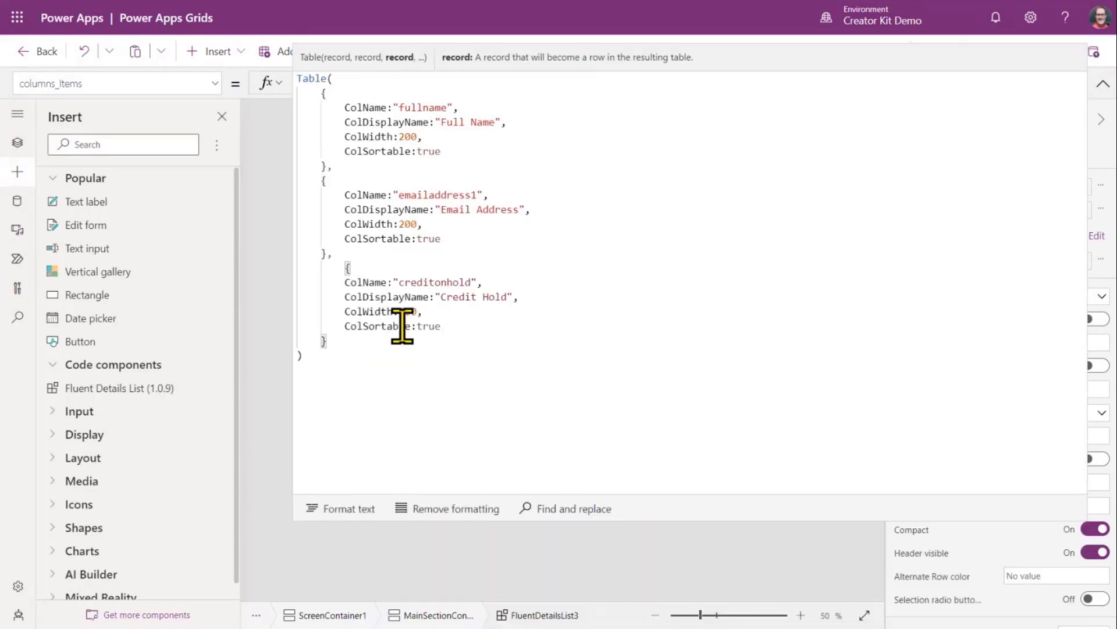
{"action": "key", "text": "BackSpace"}
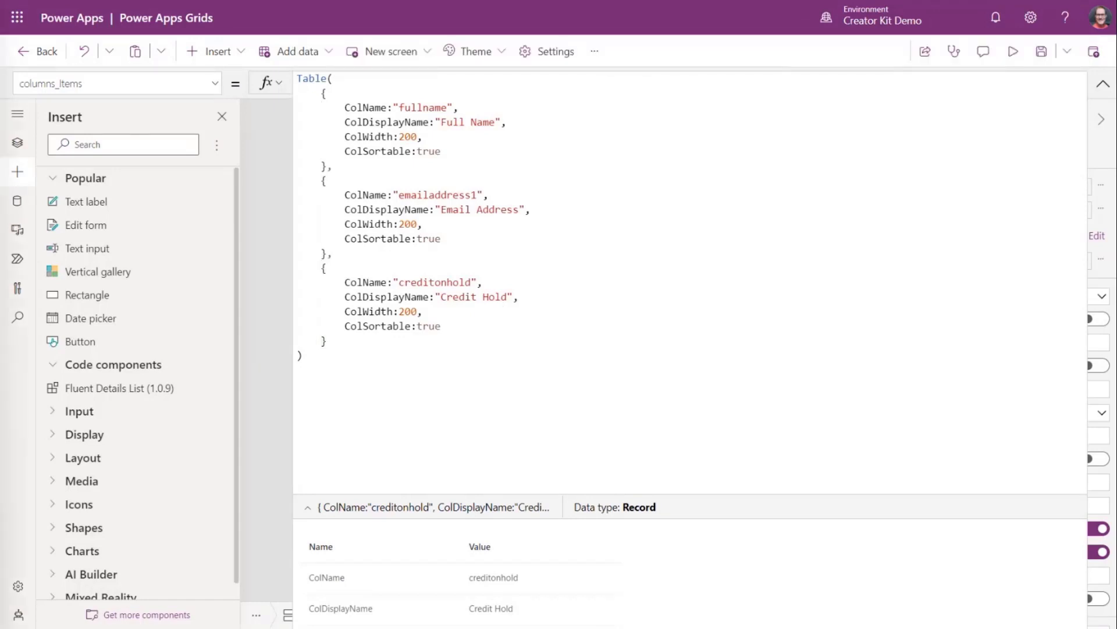
{"action": "left_click", "coordinate": [1103, 83]}
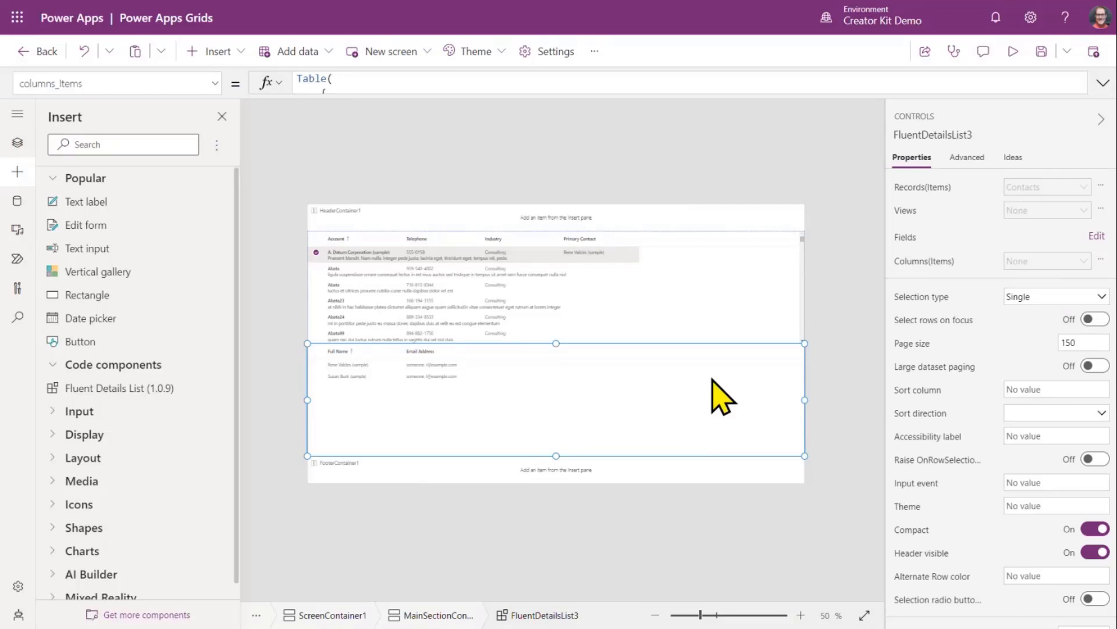
- Add the Credit Hold field to the contacts list's data fields and check the column in the app preview
{"action": "left_click", "coordinate": [934, 271]}
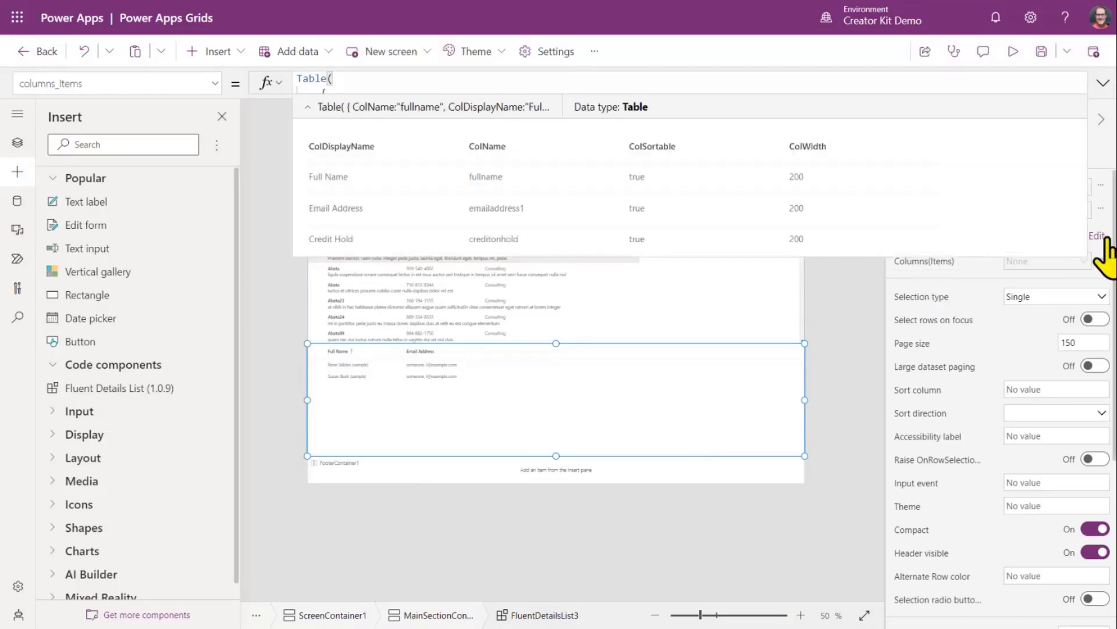
{"action": "left_click", "coordinate": [1097, 235]}
{"action": "left_click", "coordinate": [702, 150]}
{"action": "type", "text": "cred"}
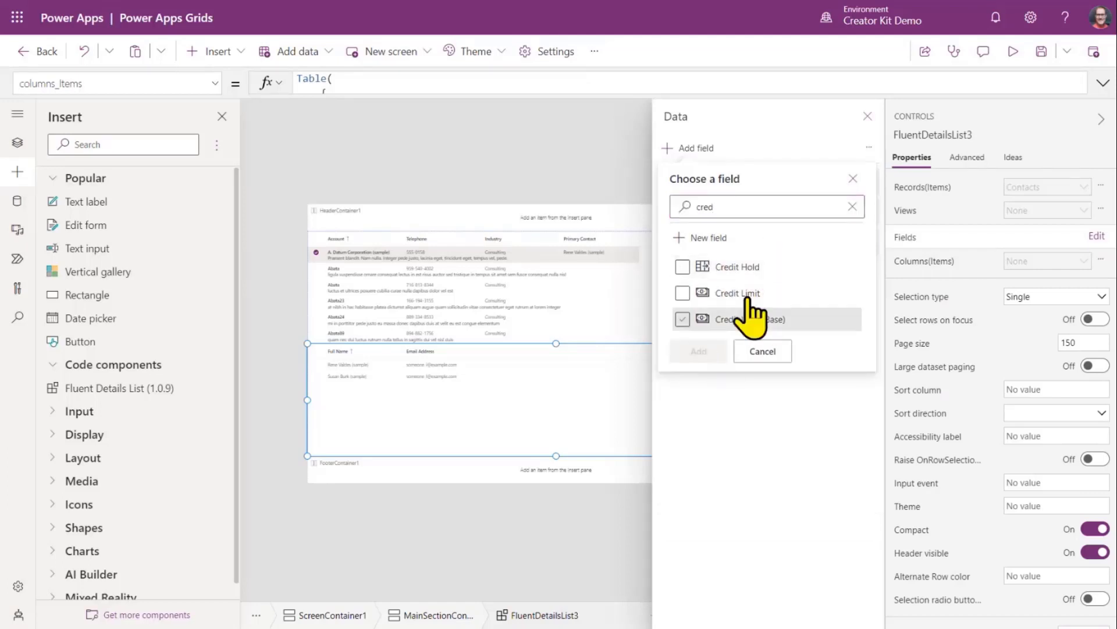
{"action": "left_click", "coordinate": [684, 267]}
{"action": "left_click", "coordinate": [698, 351]}
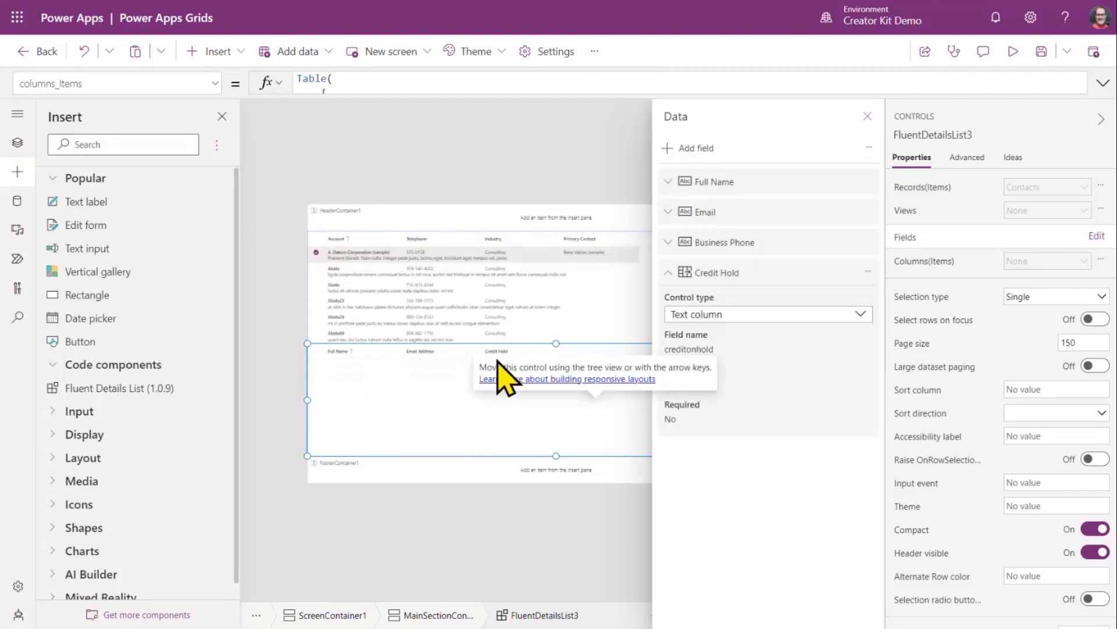
{"action": "left_click", "coordinate": [572, 178]}
{"action": "left_click", "coordinate": [1015, 52]}
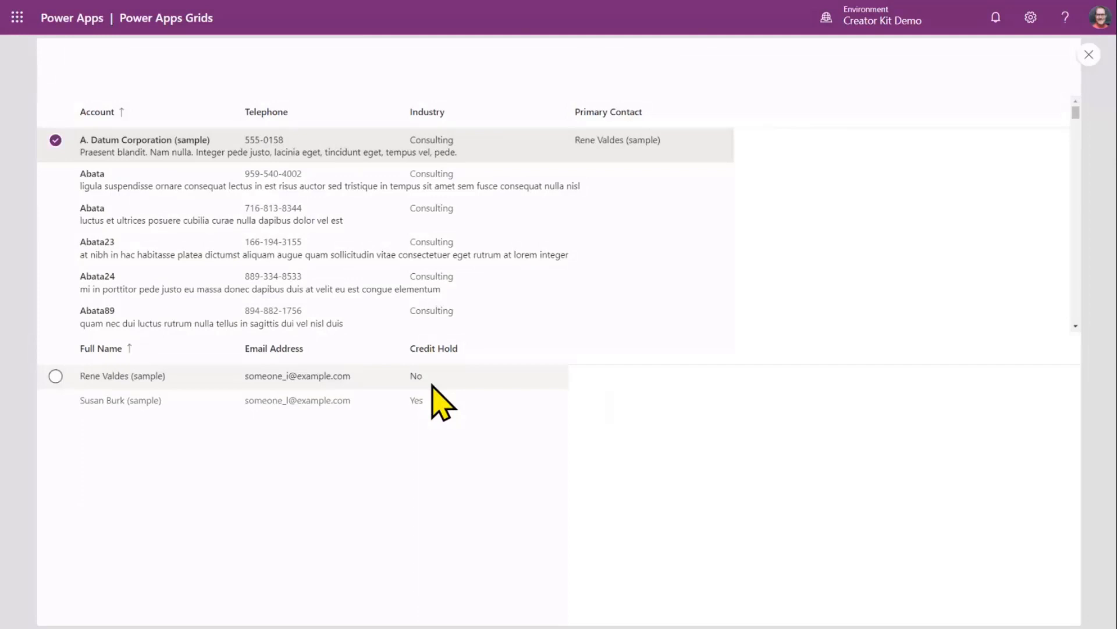
{"action": "left_click", "coordinate": [1089, 55]}
- Add ColCellType:"tag" and ColTagColorColumn:"CreditTagColor" to the Credit Hold column record and preview the app
{"action": "left_click", "coordinate": [474, 373]}
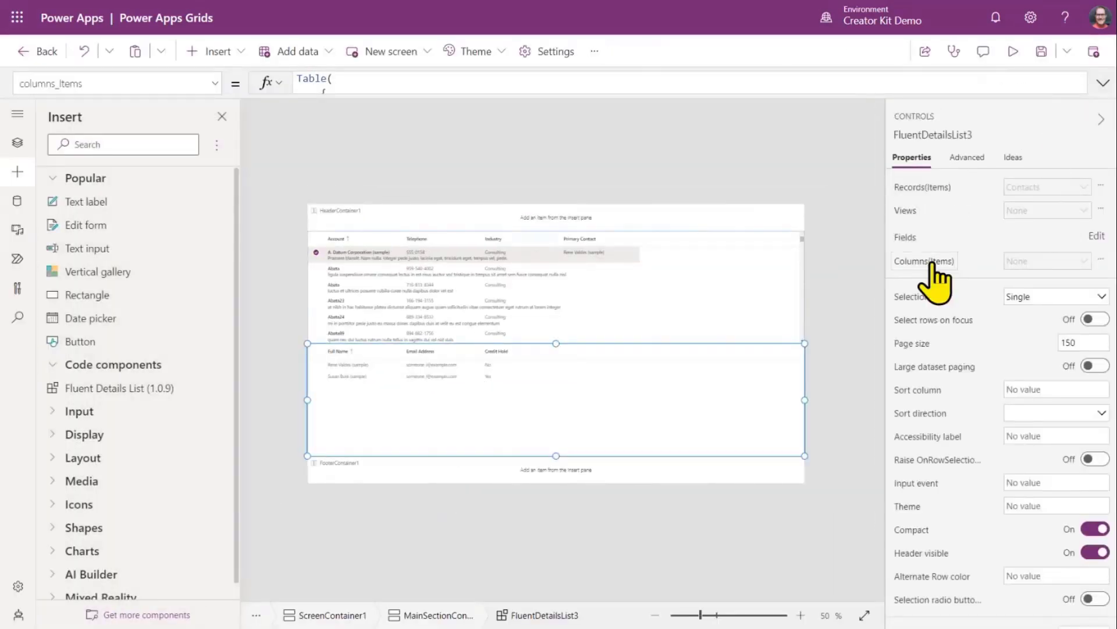
{"action": "left_click", "coordinate": [1102, 84]}
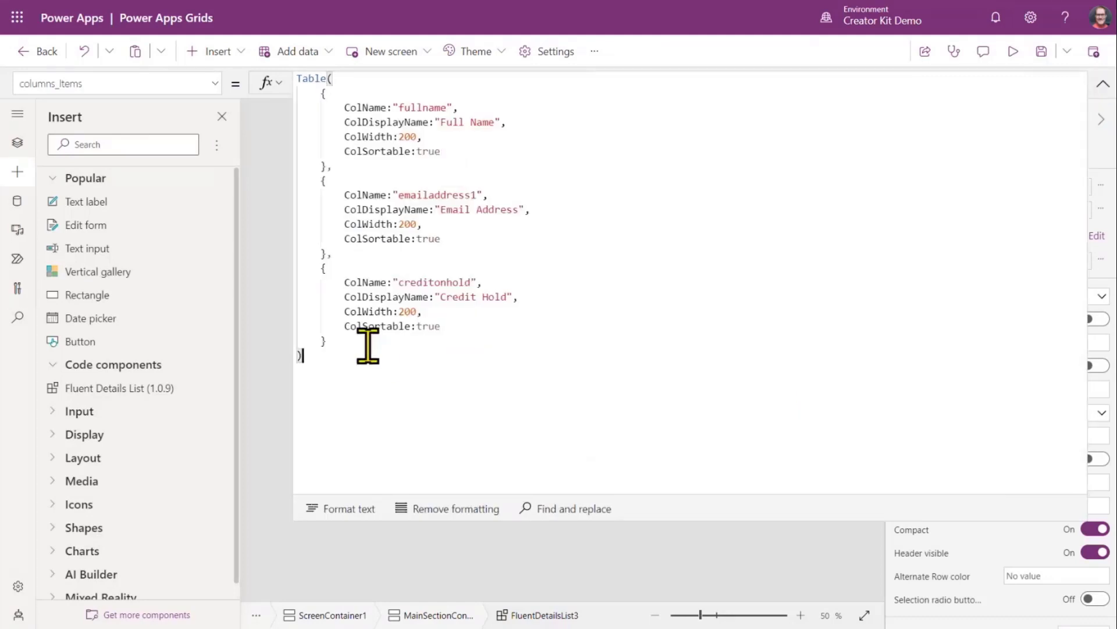
{"action": "left_click", "coordinate": [487, 324]}
{"action": "type", "text": ","}
{"action": "key", "text": "Return"}
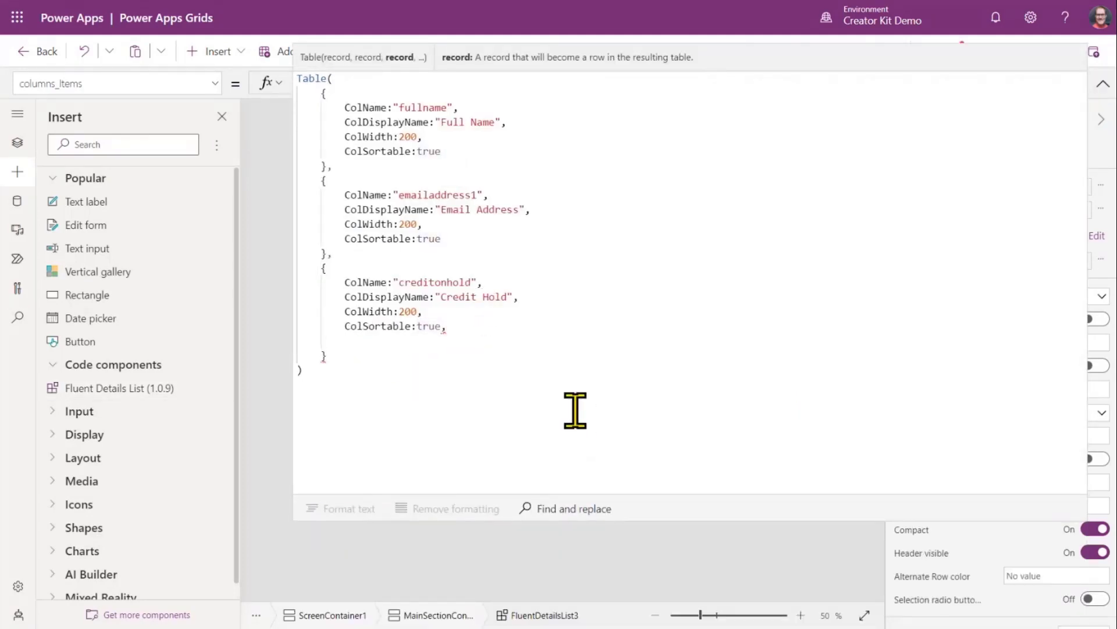
{"action": "type", "text": "ColCellType:\"tag\",  ColTagColorColumn:\"CreditTagColor\""}
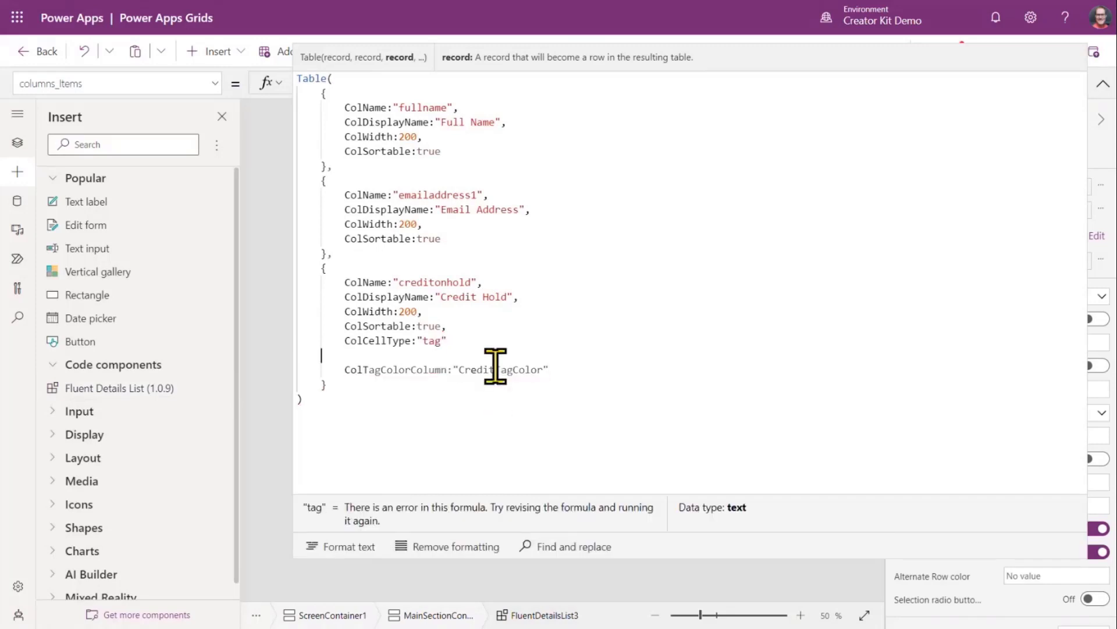
{"action": "key", "text": "BackSpace"}
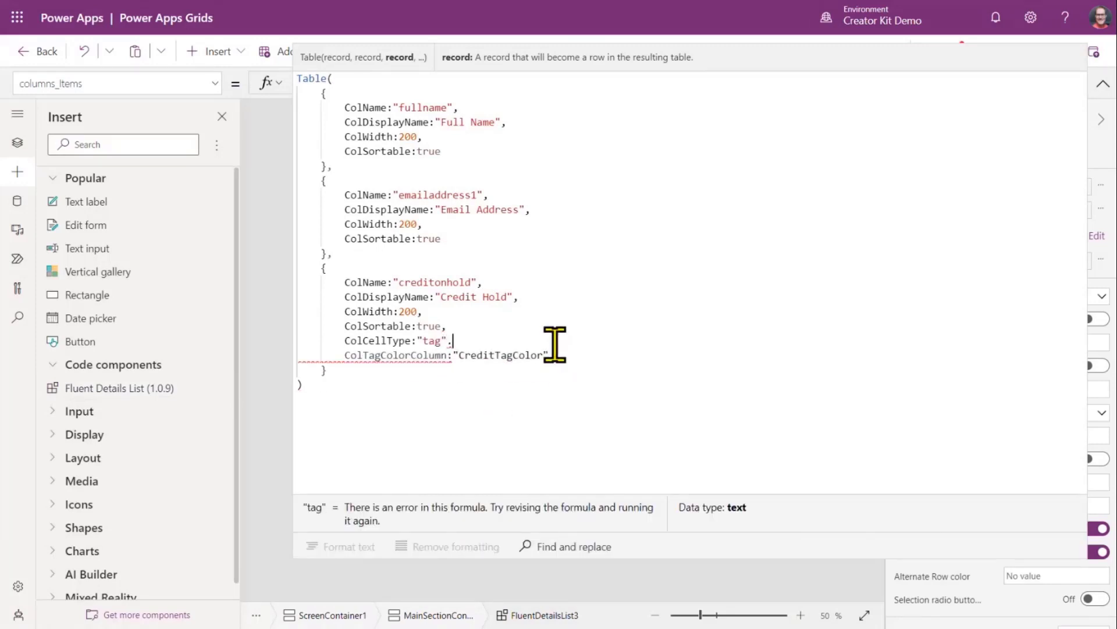
{"action": "type", "text": ","}
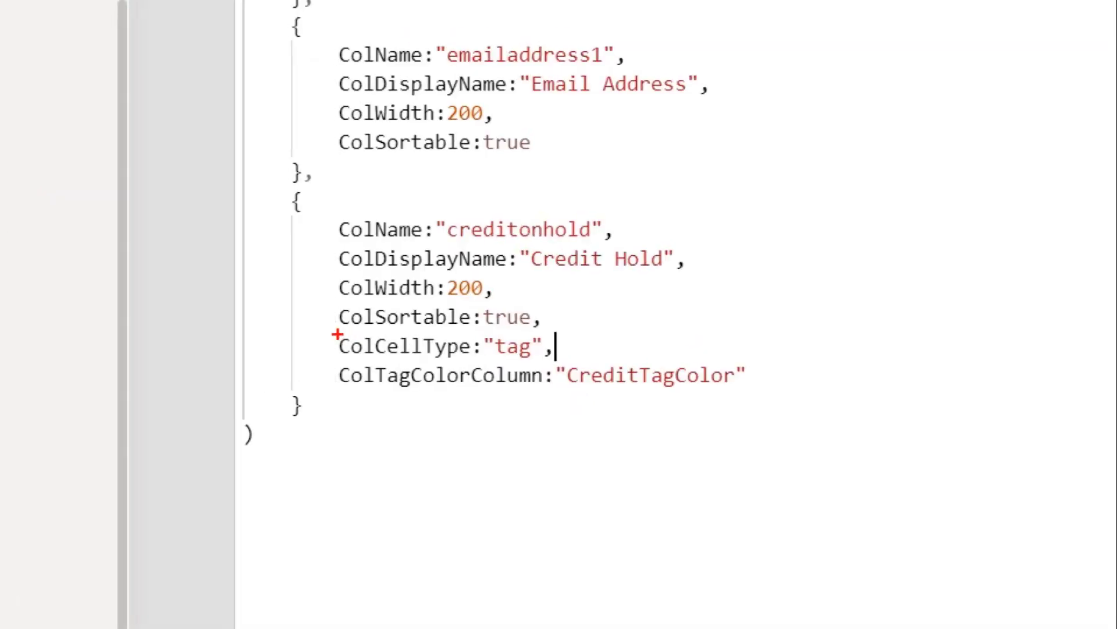
{"action": "mouse_move", "coordinate": [338, 333]}
{"action": "left_mouse_down"}
{"action": "mouse_move", "coordinate": [586, 342]}
{"action": "mouse_move", "coordinate": [787, 396]}
{"action": "left_mouse_up"}
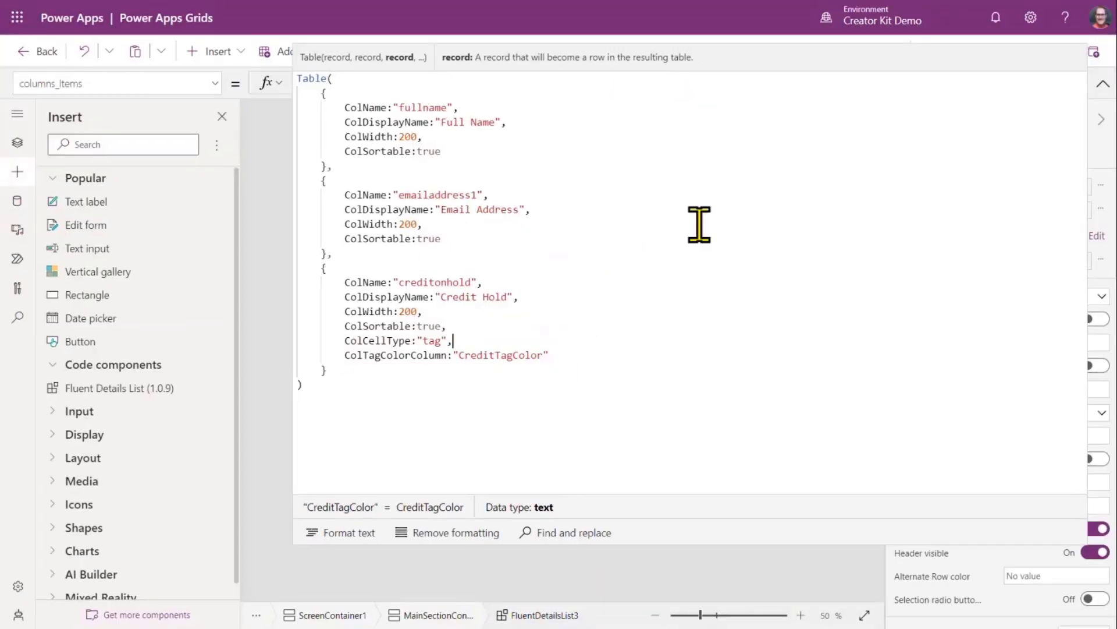
{"action": "left_click", "coordinate": [1103, 83]}
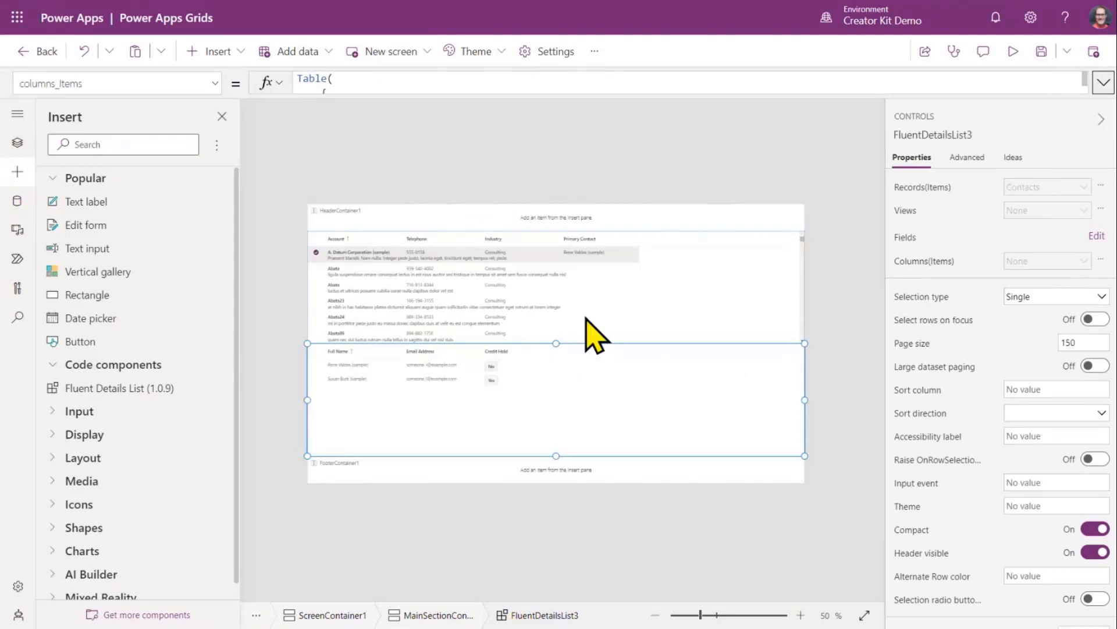
{"action": "left_click", "coordinate": [1014, 51]}
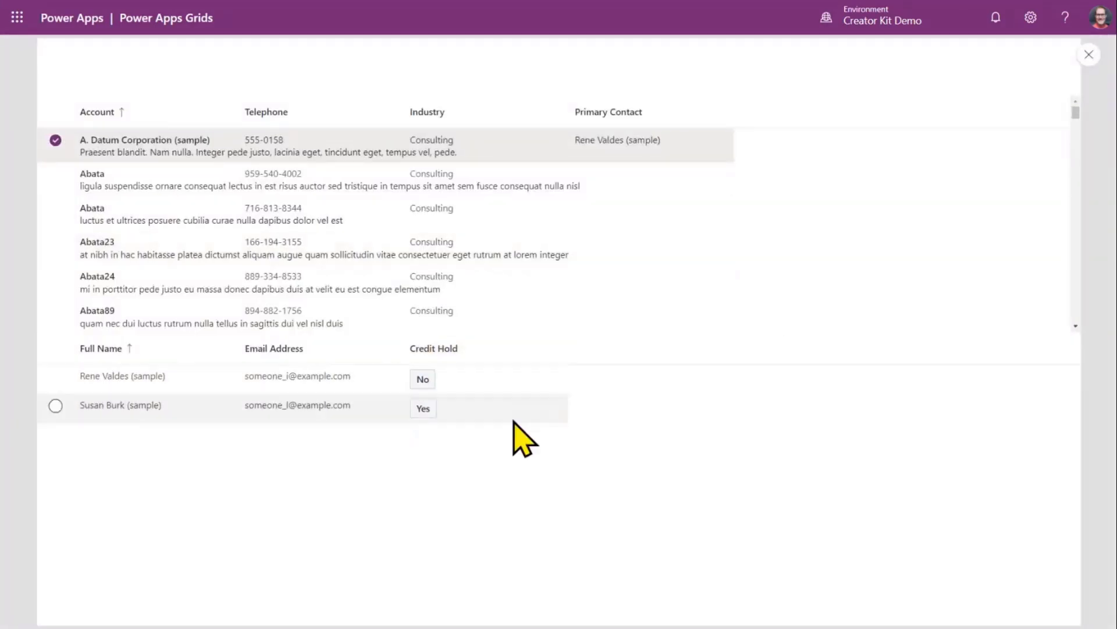
{"action": "key", "text": "Escape"}
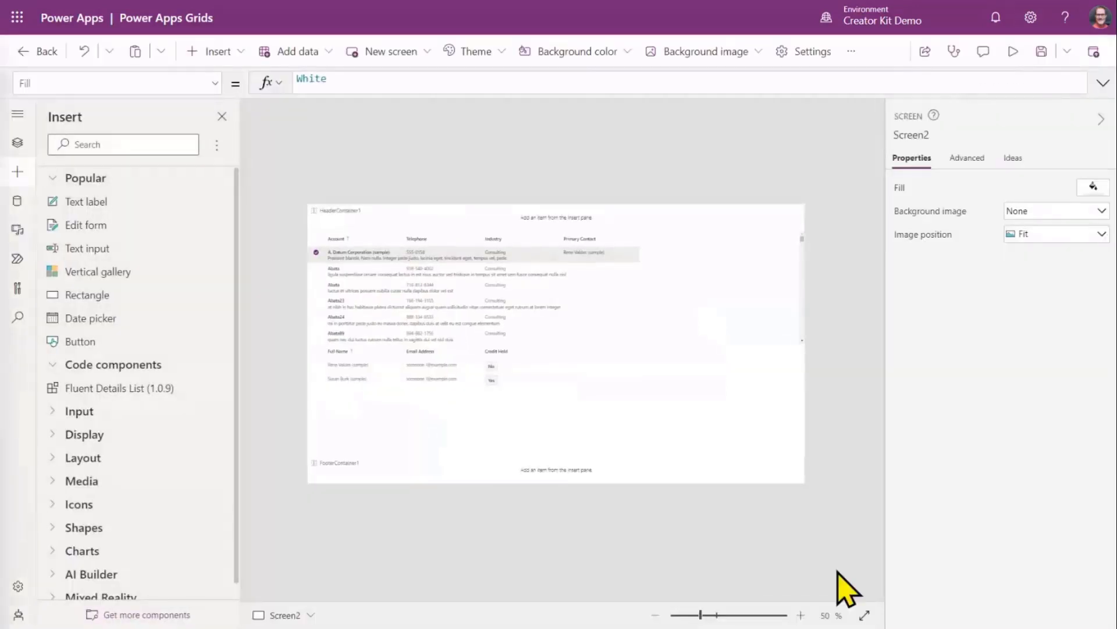
{"action": "left_click", "coordinate": [420, 412]}
{"action": "left_click", "coordinate": [928, 193]}
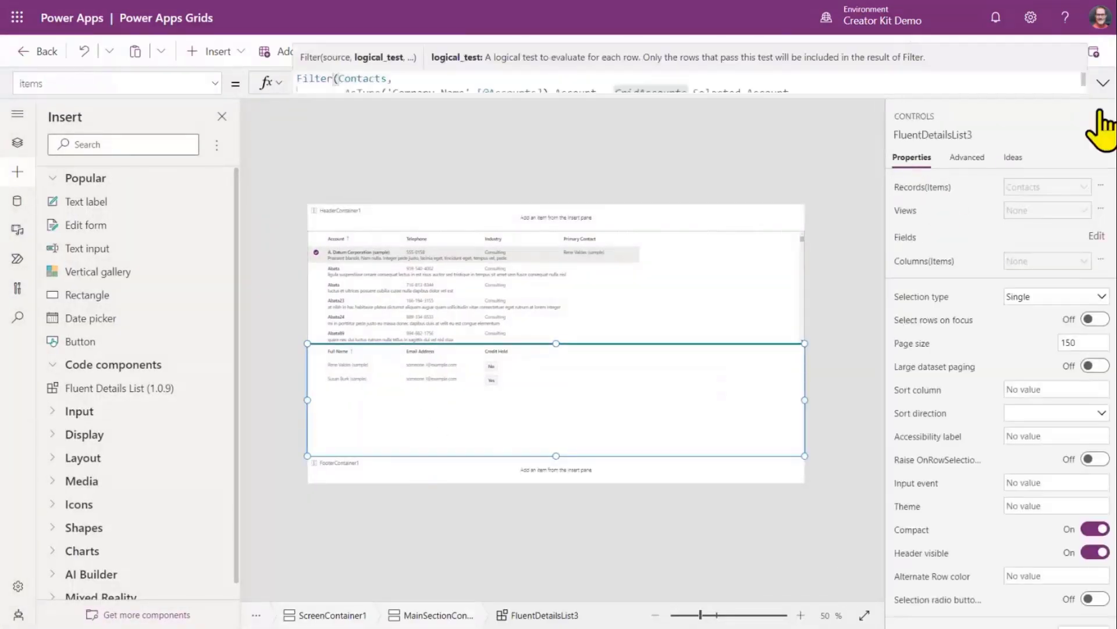
{"action": "left_click", "coordinate": [1100, 83]}
{"action": "key", "text": "ctrl+a"}
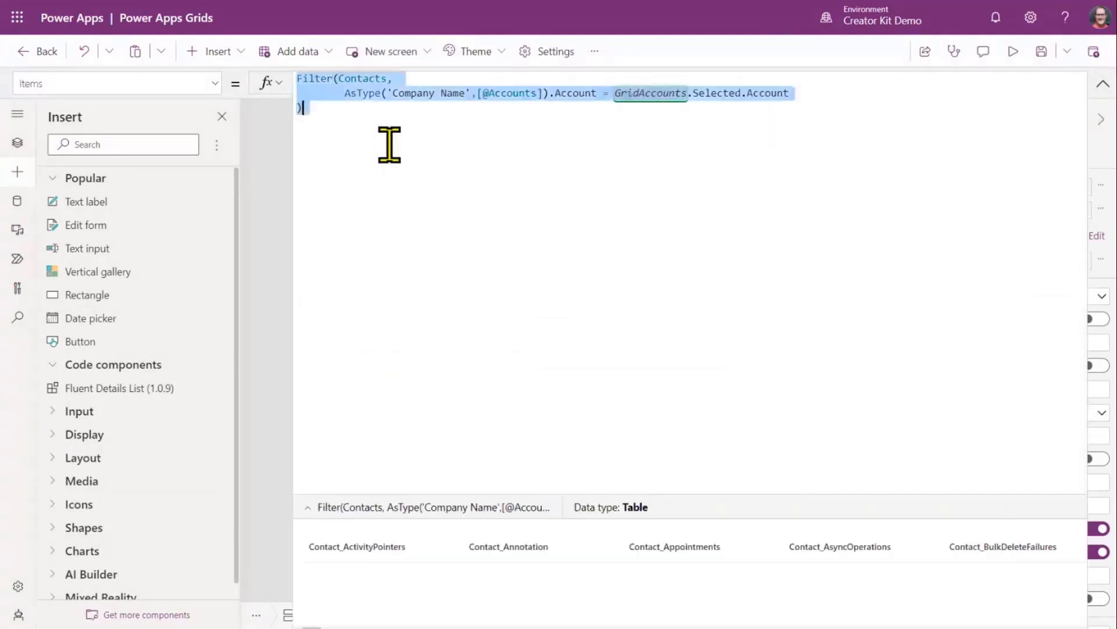
{"action": "type", "text": "AddColumns(     Filter(Contacts,         AsType('Company Name',[@Accounts]).Account = GridContacts.Selected.Account     ),     \"CreditTagColor\",     If('Credit Hold',\"#f48fb1\",\"#dcedc8\") )"}
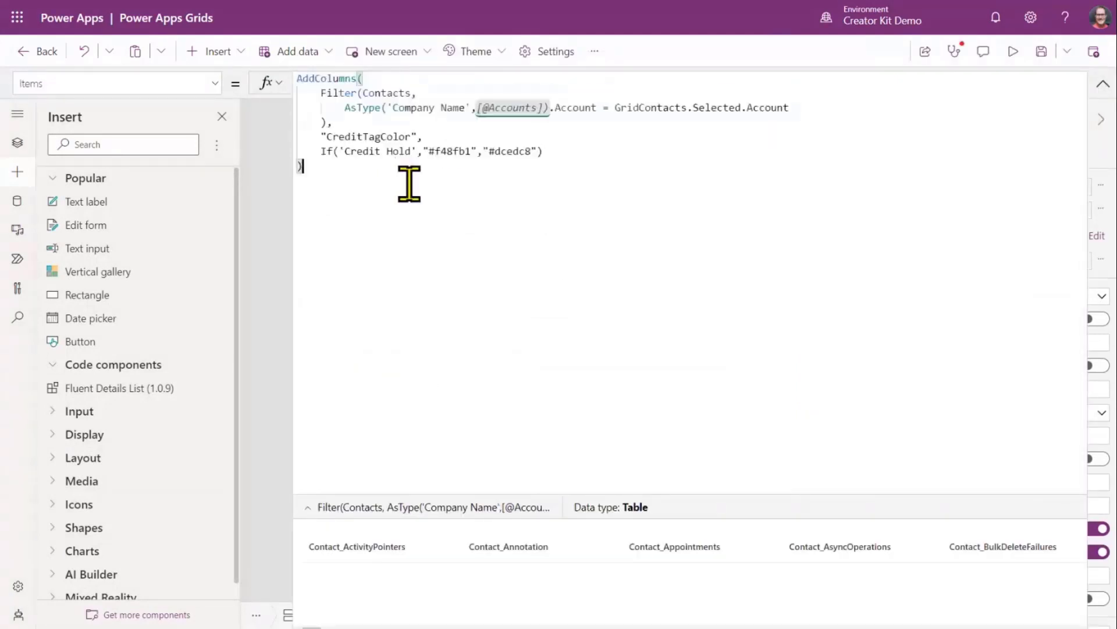
{"action": "left_click", "coordinate": [651, 108]}
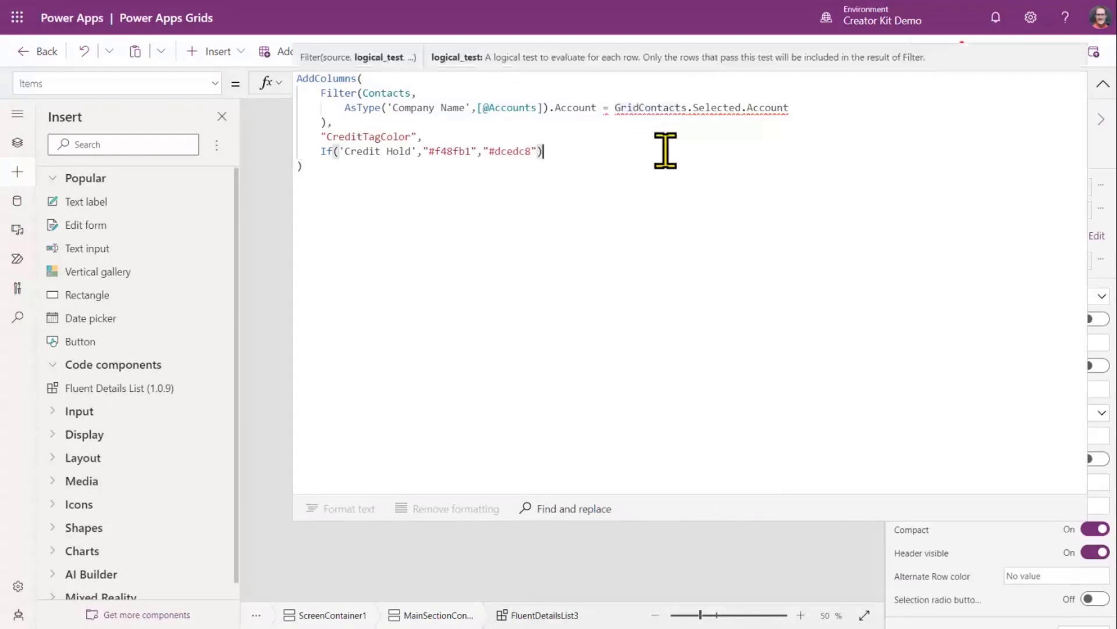
{"action": "left_click", "coordinate": [1103, 85]}
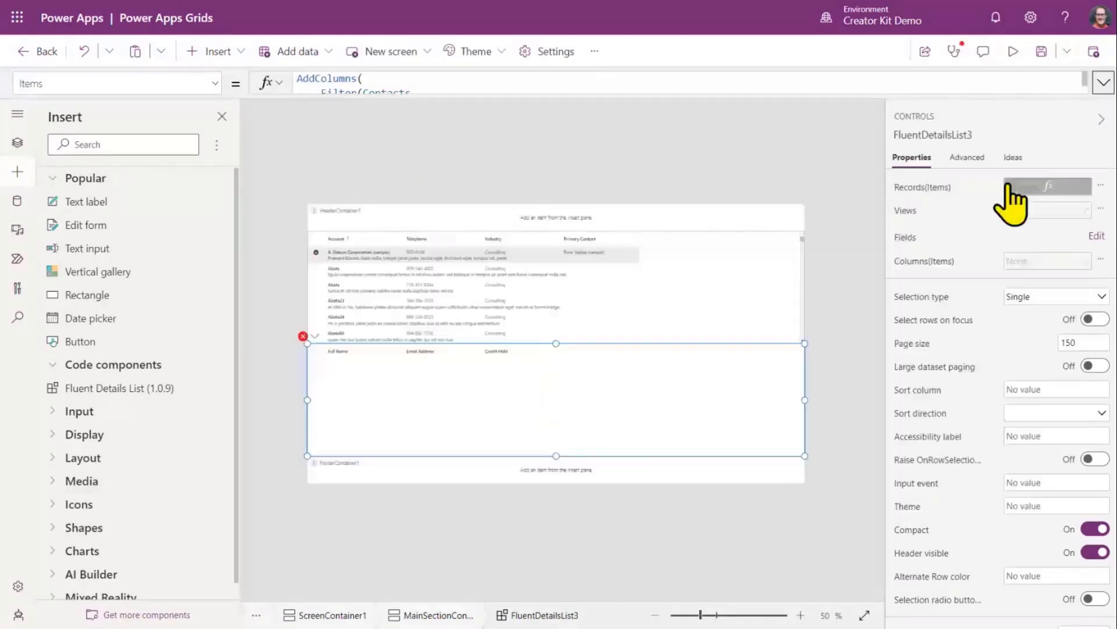
- Rename the contacts details list as GridContacts
{"action": "left_click", "coordinate": [925, 135]}
{"action": "key", "text": "BackSpace"}
{"action": "type", "text": "GridContacts"}
{"action": "left_click", "coordinate": [599, 585]}
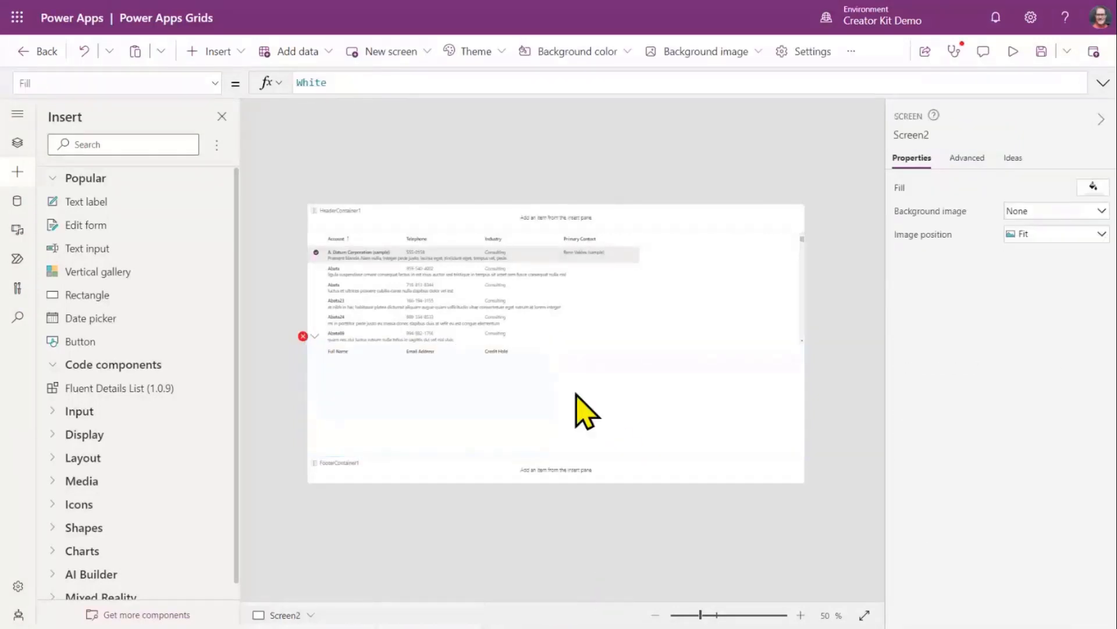
- Replace GridContacts with GridAccounts in the contacts list's Items filter and review the CreditTagColor lines
{"action": "left_click", "coordinate": [554, 380]}
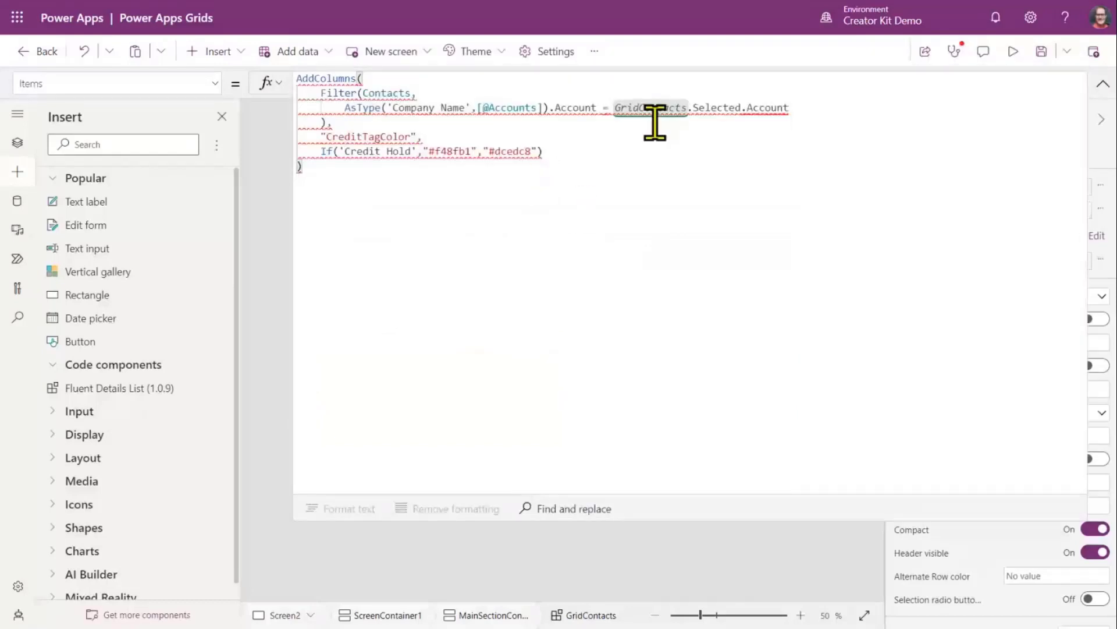
{"action": "left_click", "coordinate": [675, 108]}
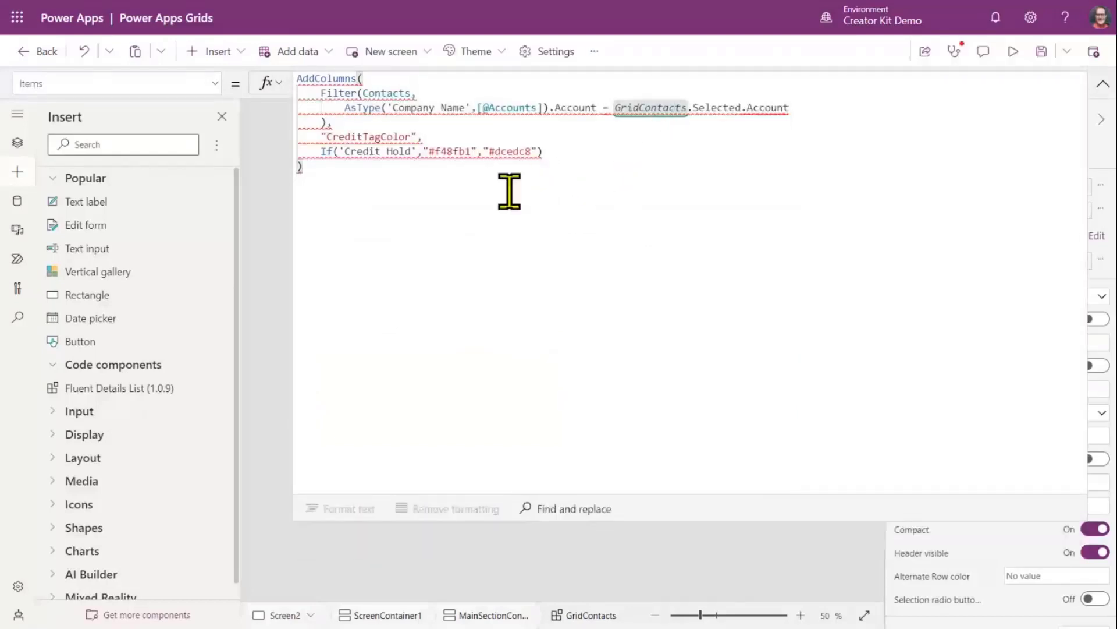
{"action": "double_click", "coordinate": [672, 108]}
{"action": "type", "text": "GridAccounts"}
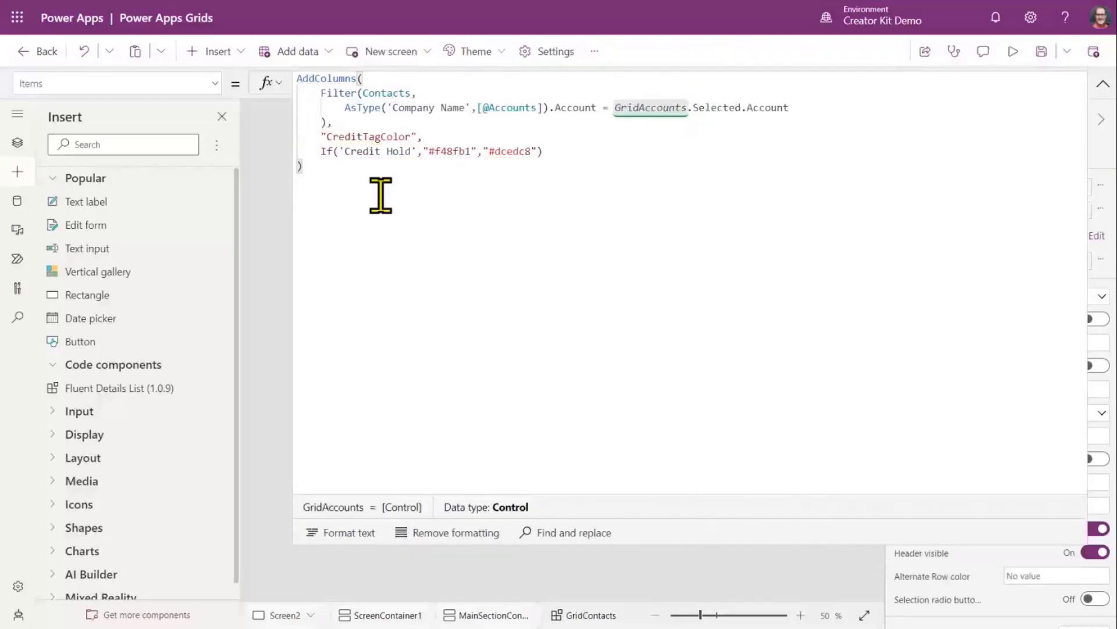
{"action": "left_click_drag", "start_coordinate": [317, 138], "coordinate": [549, 149]}
{"action": "left_click", "coordinate": [542, 187]}
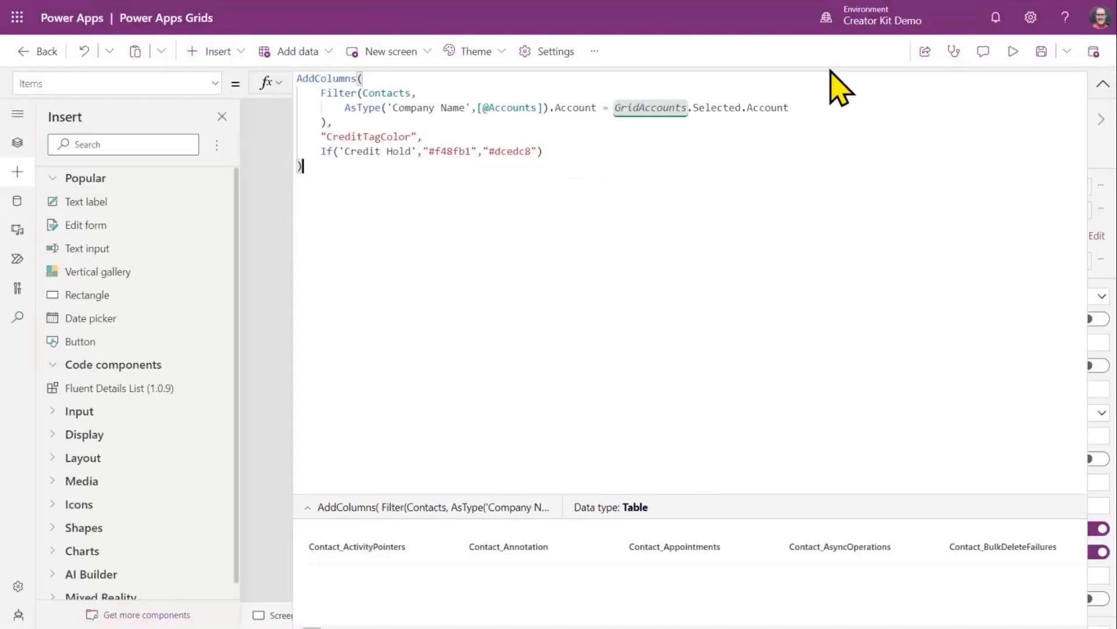
{"action": "left_click", "coordinate": [1103, 83]}
- Preview the app, select different accounts to check the Credit Hold tag colors, and switch to the DetailsList Page browser tab
{"action": "left_click", "coordinate": [1013, 52]}
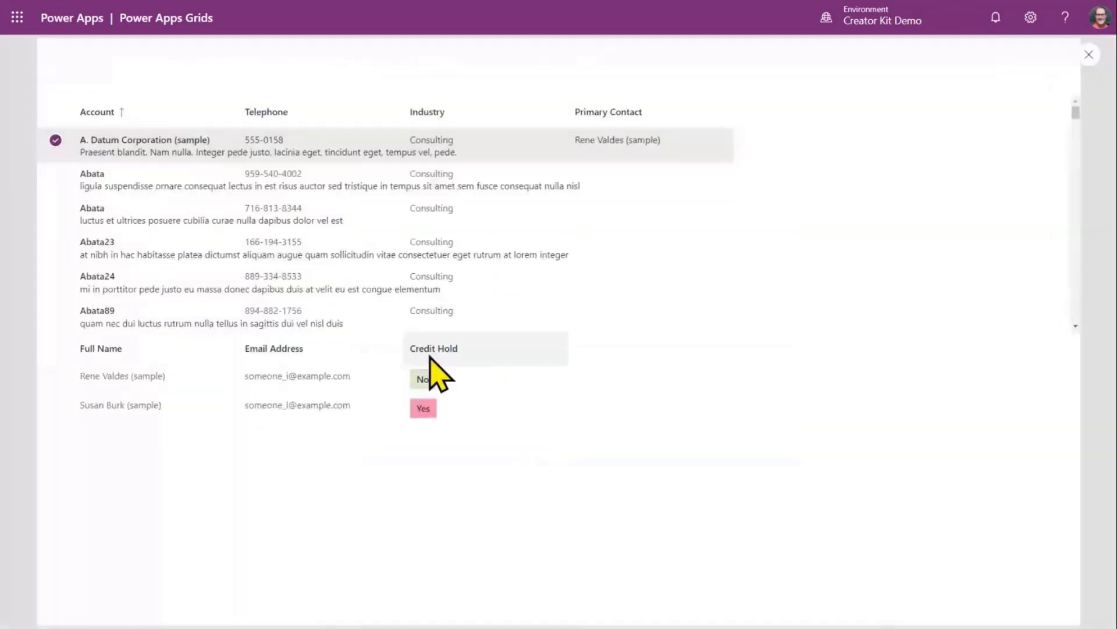
{"action": "left_click", "coordinate": [274, 181]}
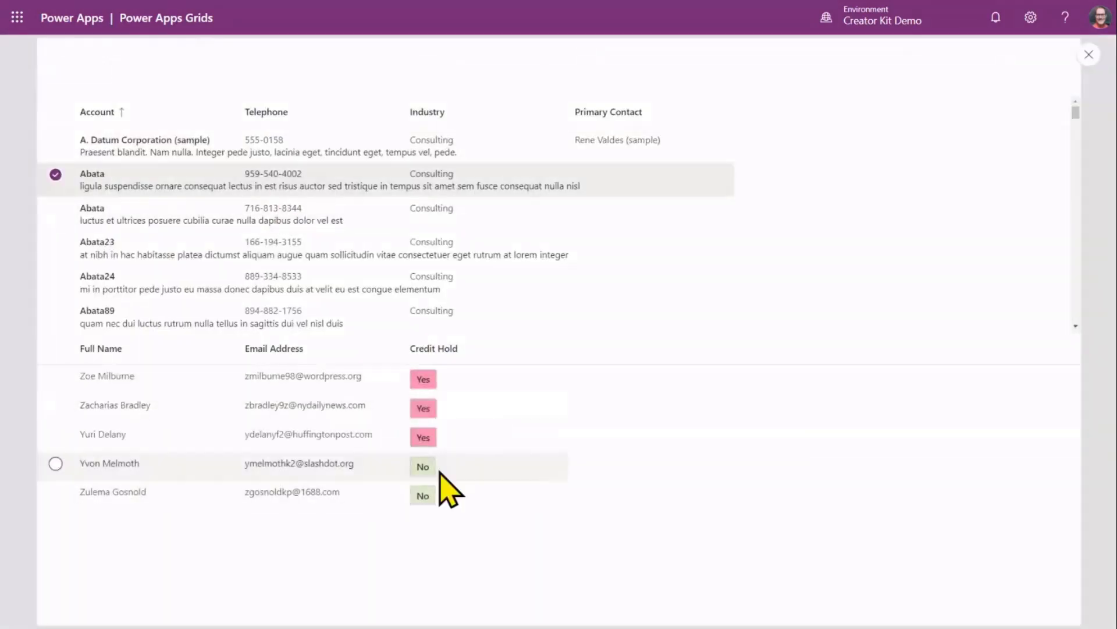
{"action": "left_click", "coordinate": [382, 152]}
{"action": "left_click", "coordinate": [386, 182]}
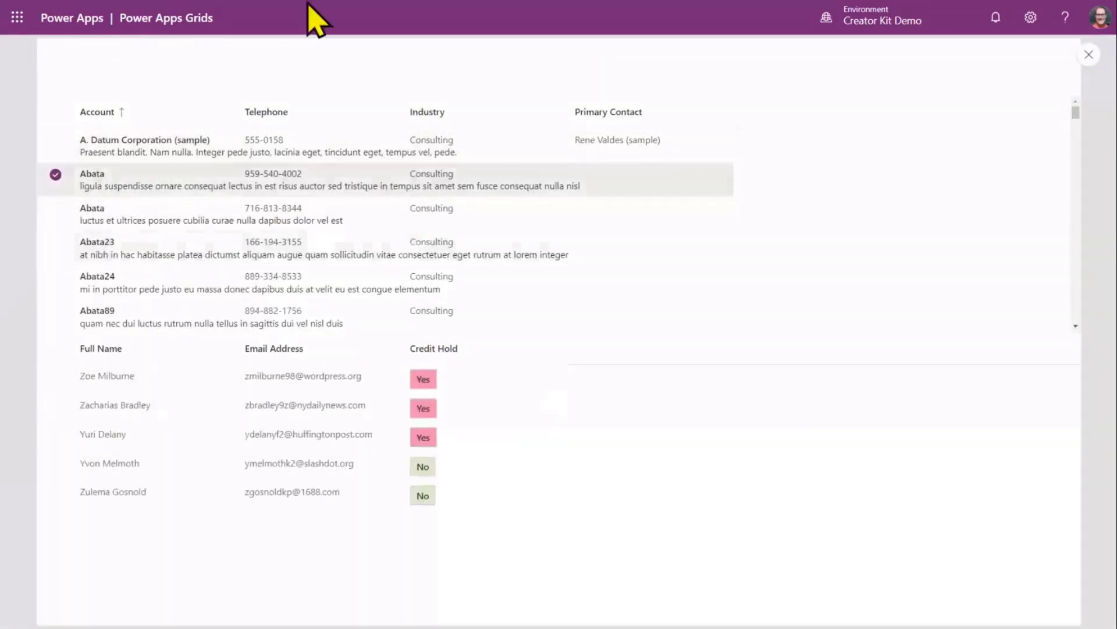
{"action": "left_click", "coordinate": [257, 10]}
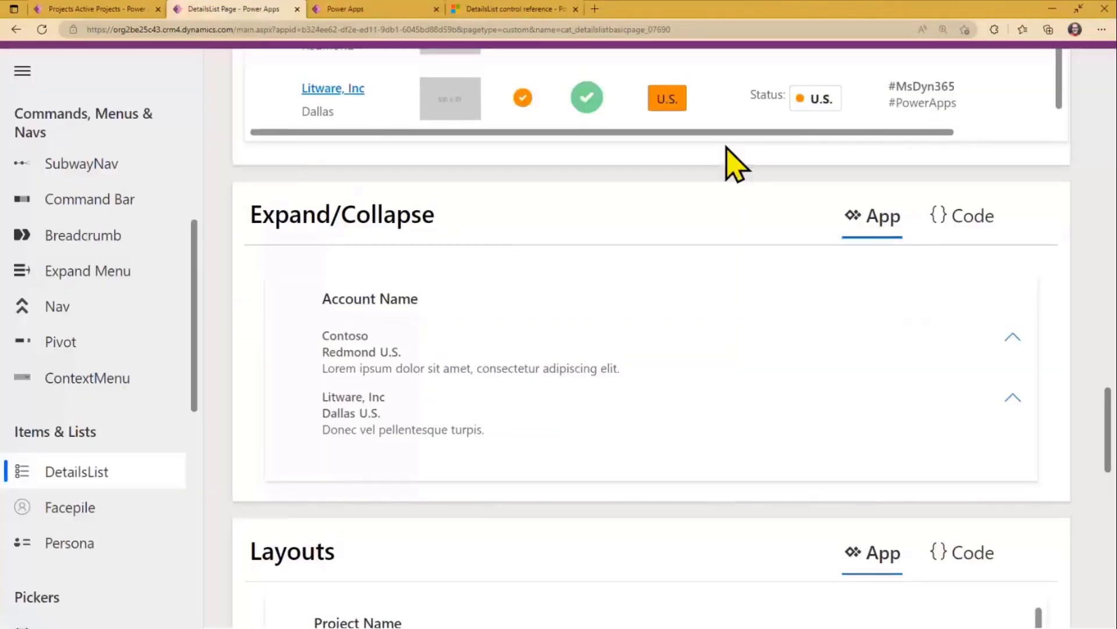
- Examine the Cell Types examples on the DetailsList Page and compare them with the contacts grid in the app preview
{"action": "scroll", "coordinate": [734, 166], "scroll_direction": "up", "scroll_amount": 3}
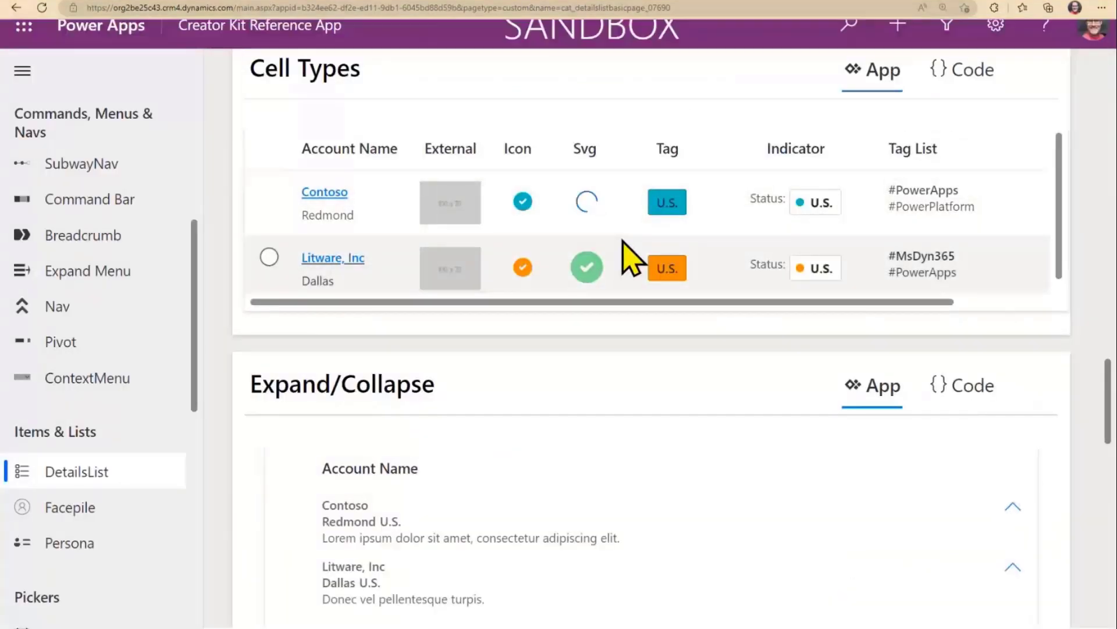
{"action": "left_click", "coordinate": [337, 10]}
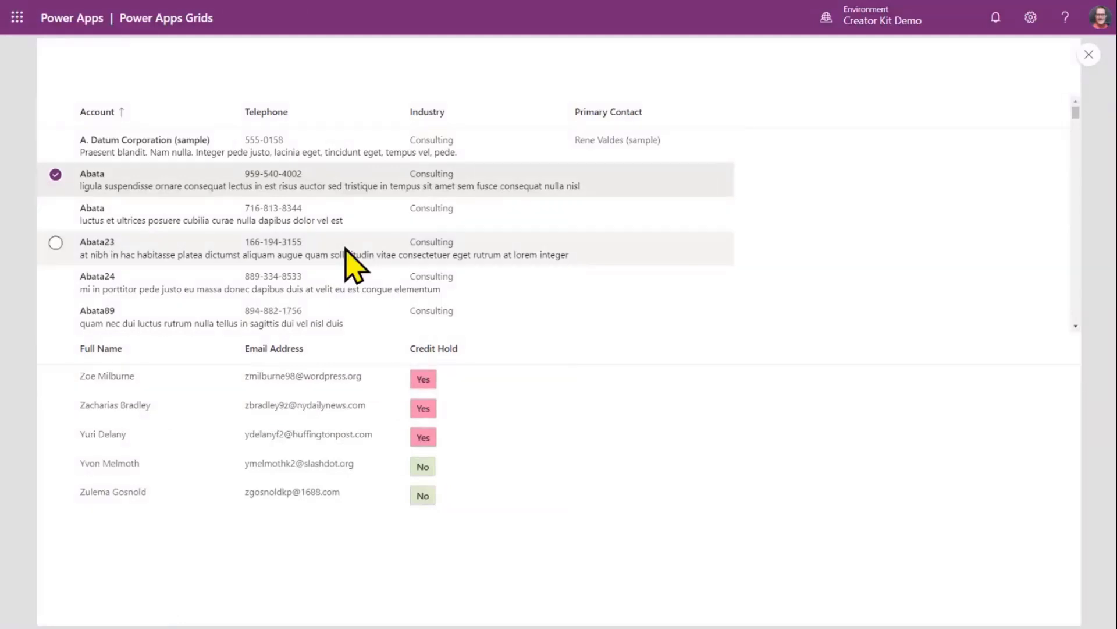
{"action": "left_click", "coordinate": [274, 9]}
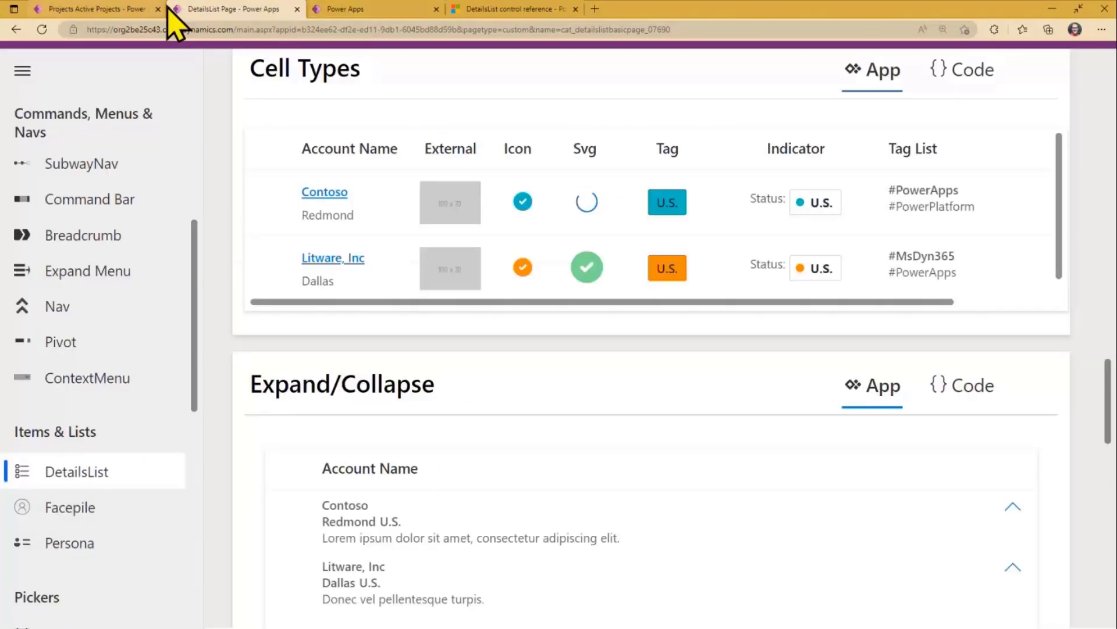
- Review the sorting guidance in the Behavior section of the DetailsList control documentation and copy the OnChange sort code
{"action": "left_click", "coordinate": [553, 9]}
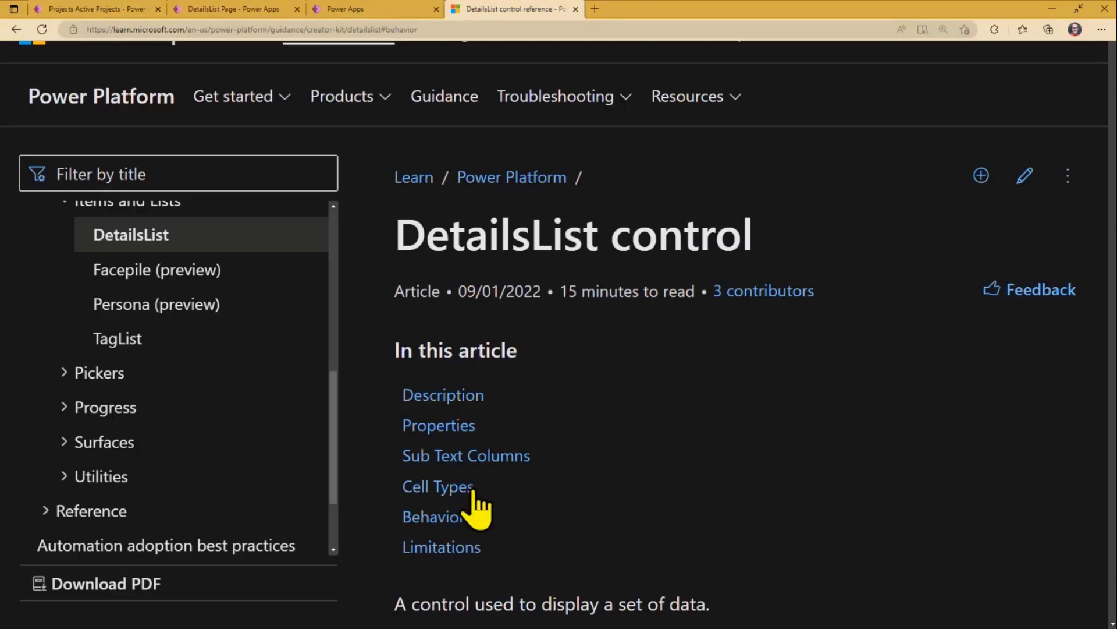
{"action": "left_click", "coordinate": [451, 518]}
{"action": "scroll", "coordinate": [719, 372], "scroll_direction": "down", "scroll_amount": 2}
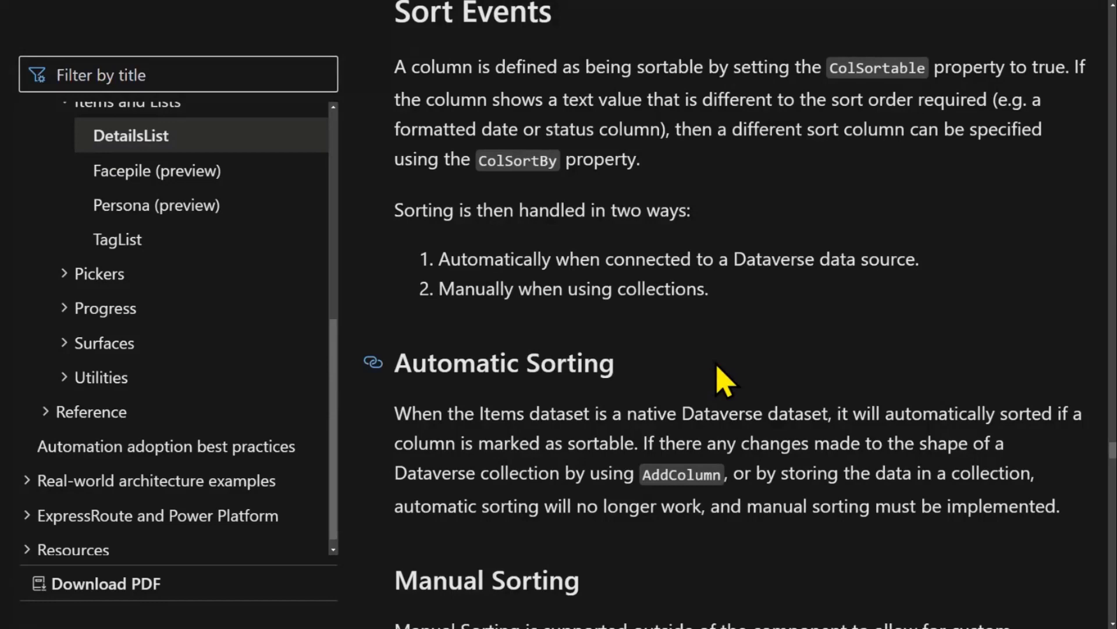
{"action": "scroll", "coordinate": [722, 378], "scroll_direction": "up", "scroll_amount": 4}
{"action": "scroll", "coordinate": [725, 402], "scroll_direction": "down", "scroll_amount": 1}
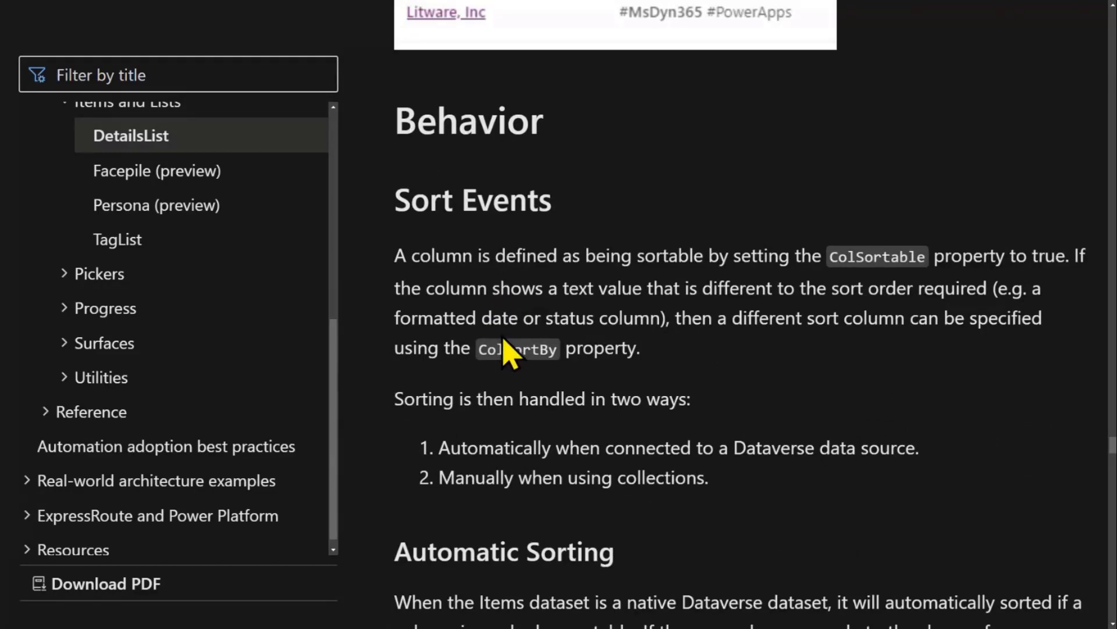
{"action": "scroll", "coordinate": [622, 412], "scroll_direction": "down", "scroll_amount": 10}
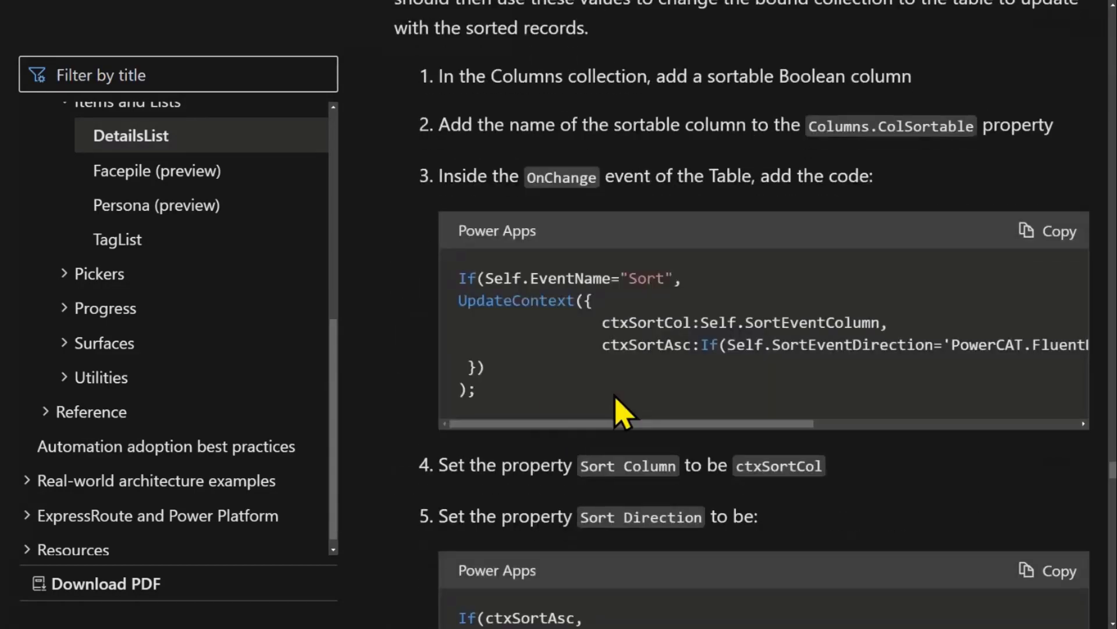
{"action": "left_click", "coordinate": [1047, 231]}
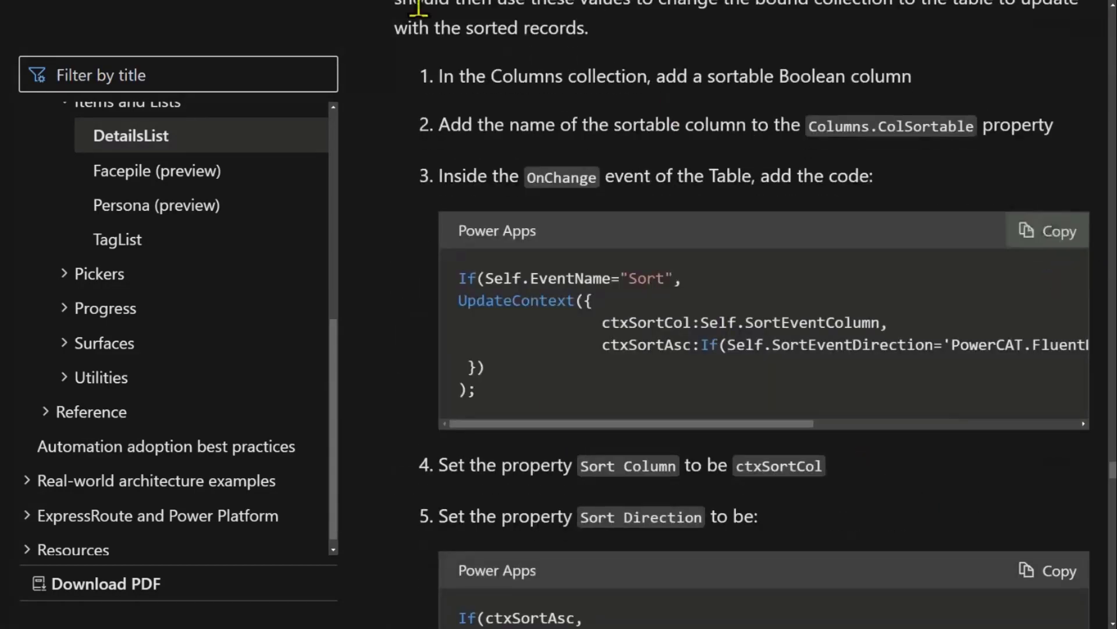
- Switch back to the app preview and slightly widen the Account column in the accounts grid
{"action": "left_click", "coordinate": [327, 11]}
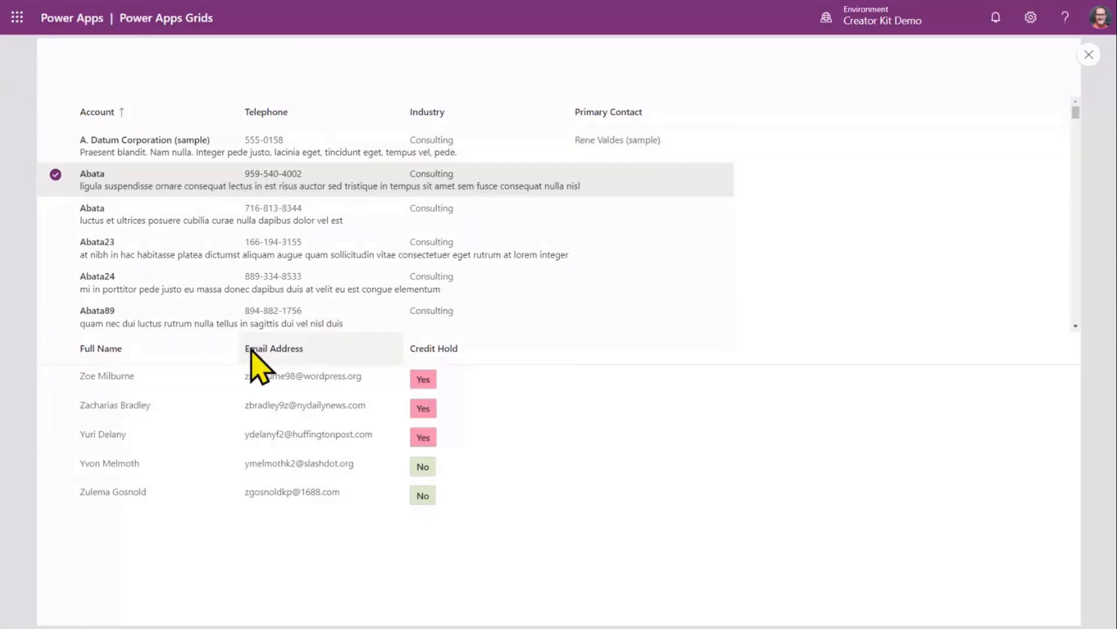
{"action": "mouse_move", "coordinate": [242, 120]}
{"action": "left_mouse_down"}
{"action": "mouse_move", "coordinate": [350, 124]}
{"action": "mouse_move", "coordinate": [251, 119]}
{"action": "left_mouse_up"}
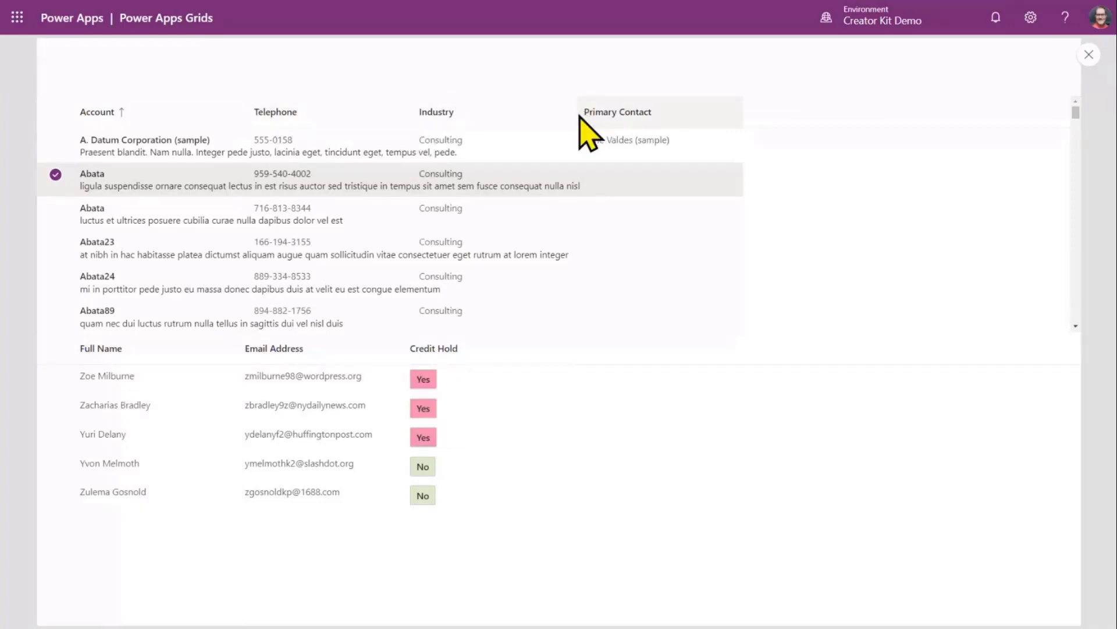